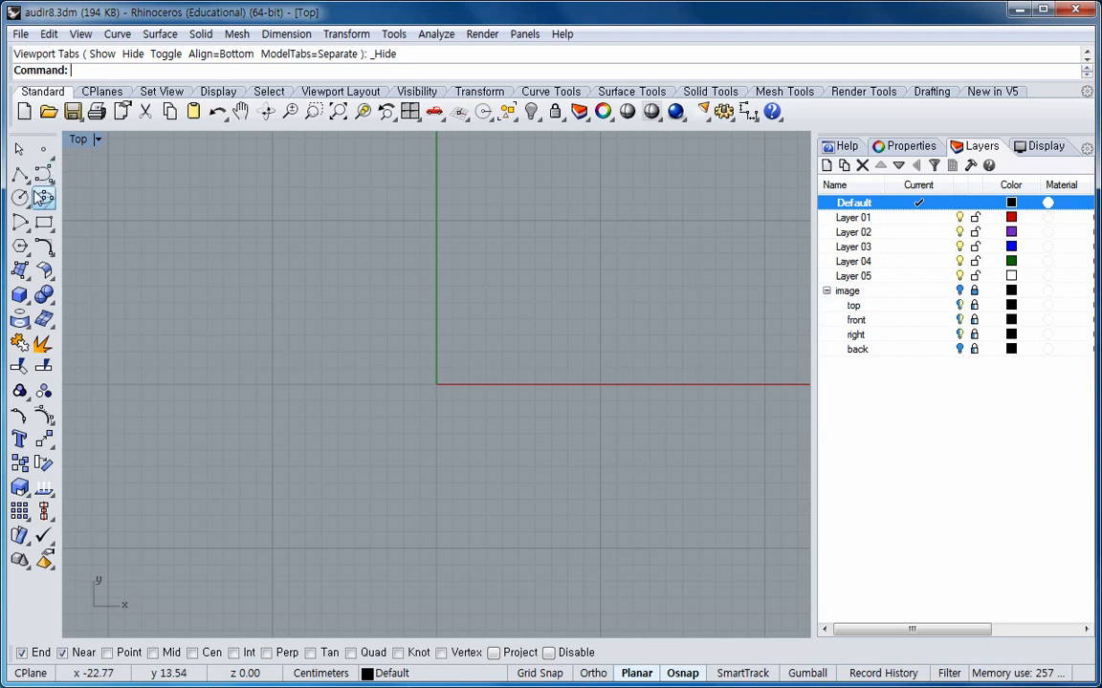
Draw a deformable circle of degree 3 with 10 points, centred about 10 cm left of the origin, radius about 7 cm.
click(21, 198)
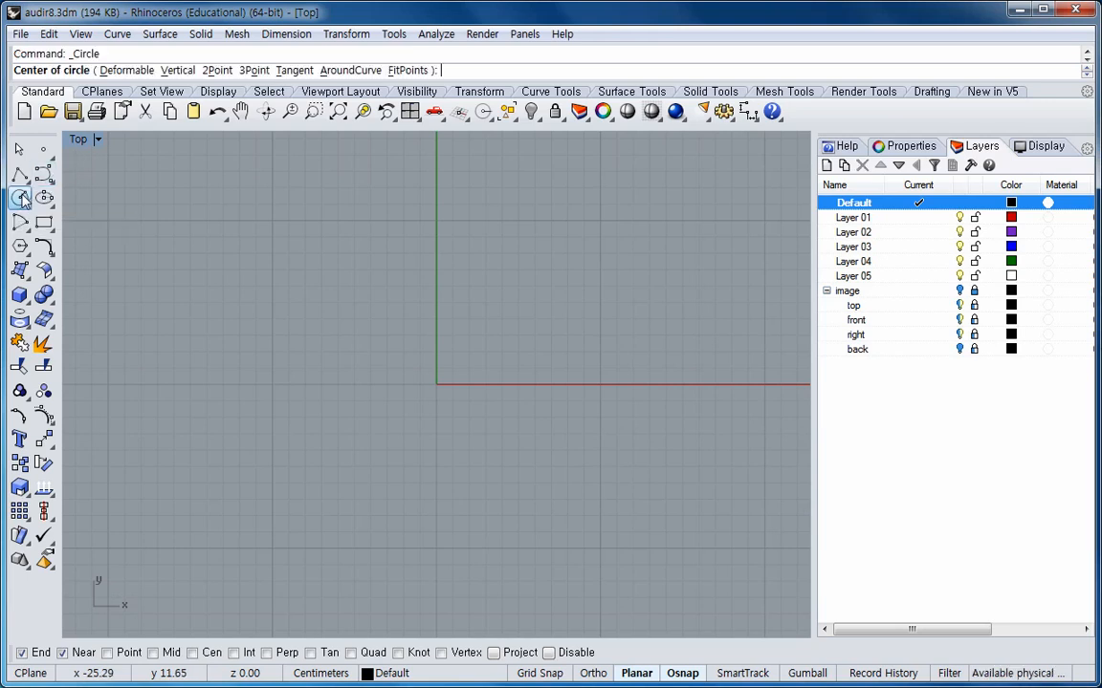
click(130, 71)
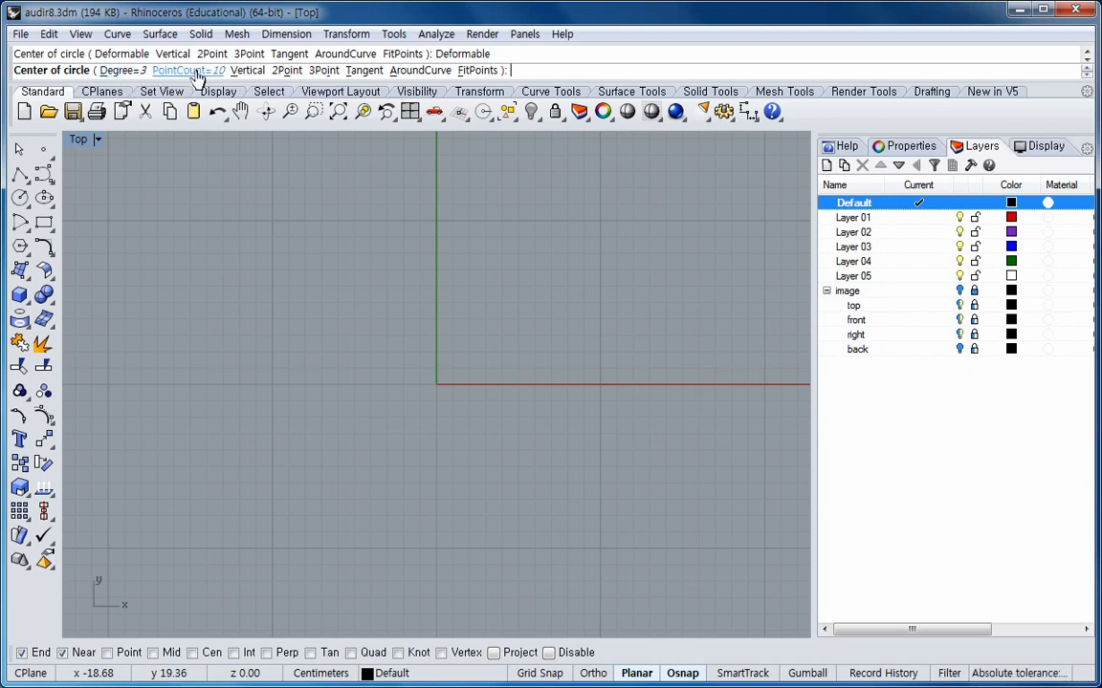
click(273, 385)
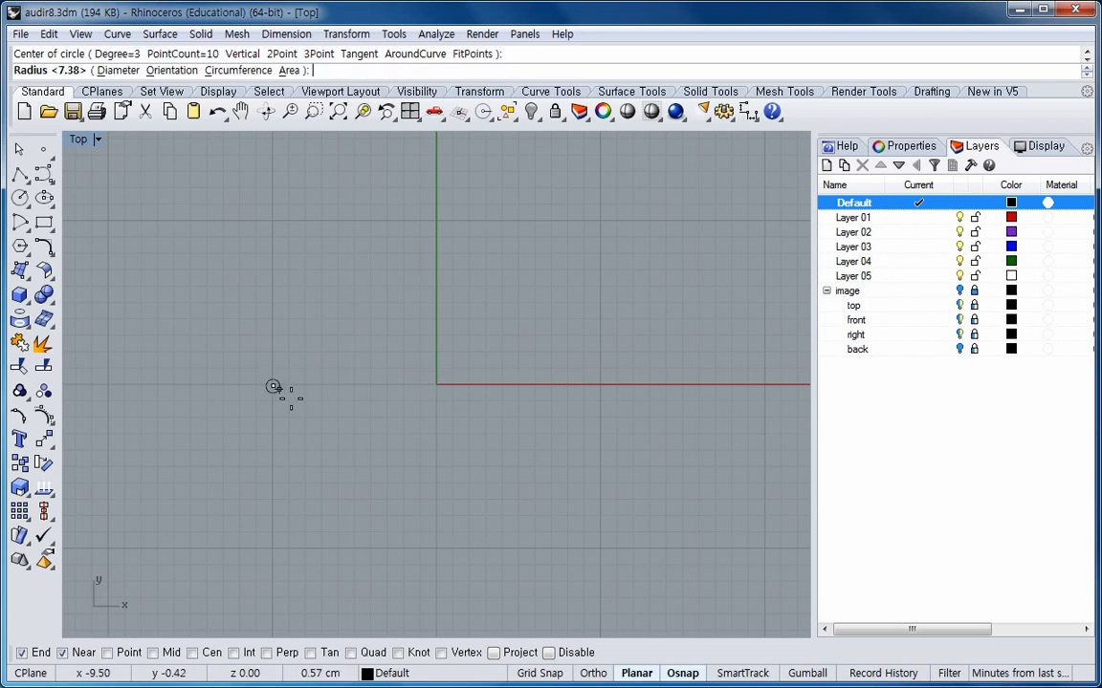
click(359, 459)
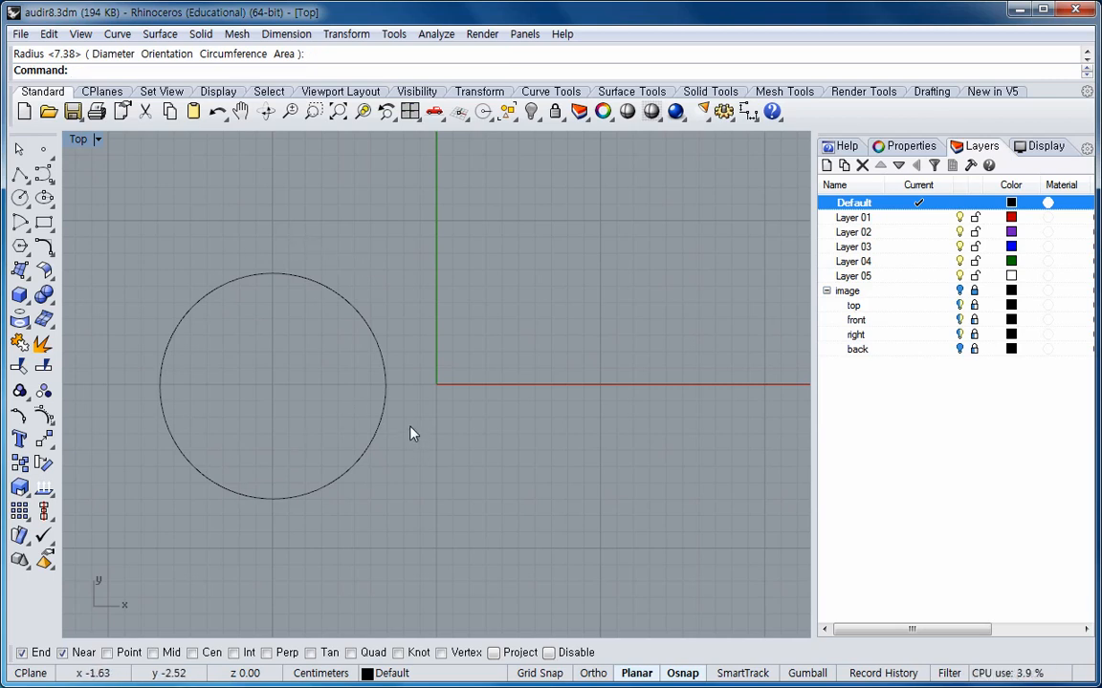
Duplicate the circle by dragging a copy to the right so it sits just right of the origin.
drag(388, 391, 675, 385)
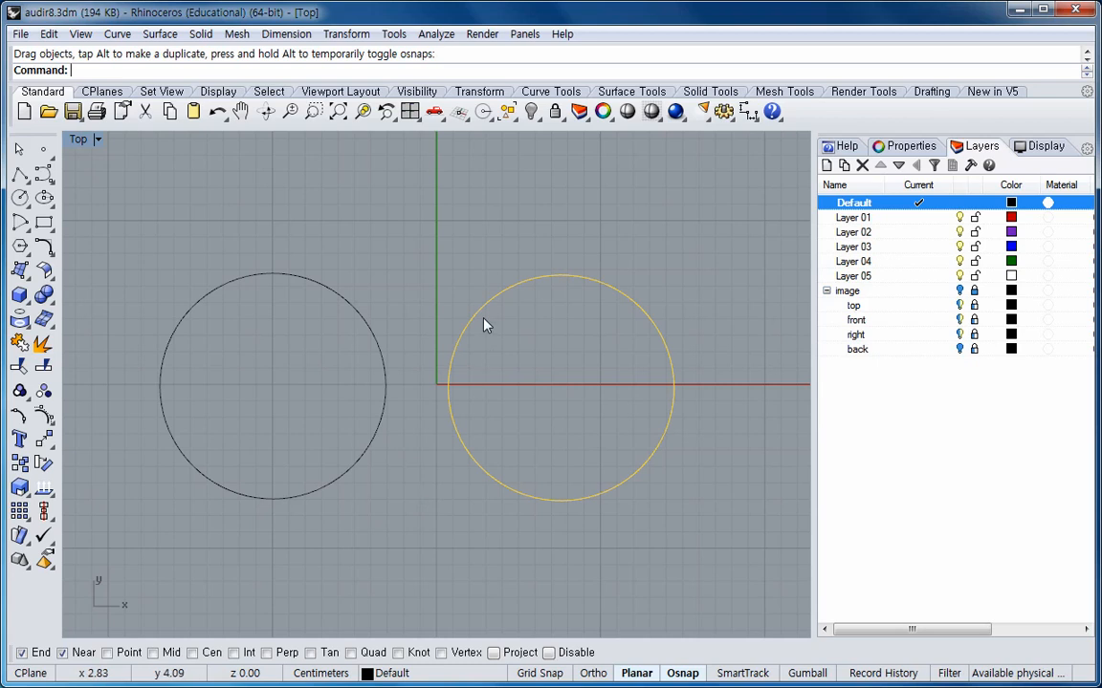
click(404, 280)
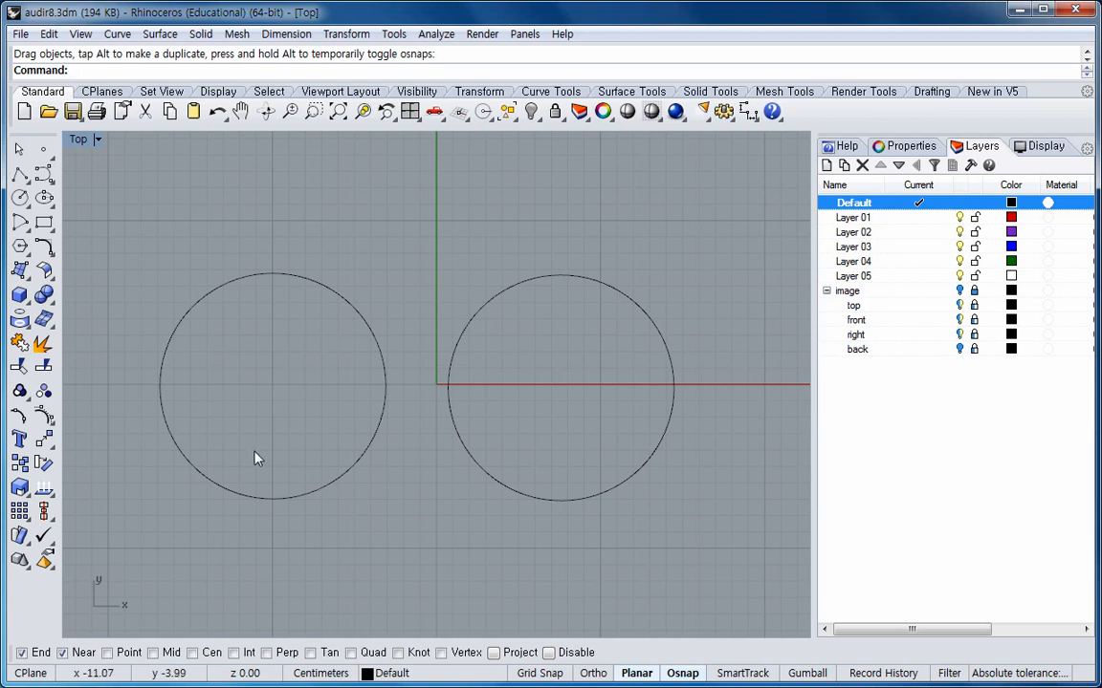
Turn on control point display for the left circle.
click(46, 419)
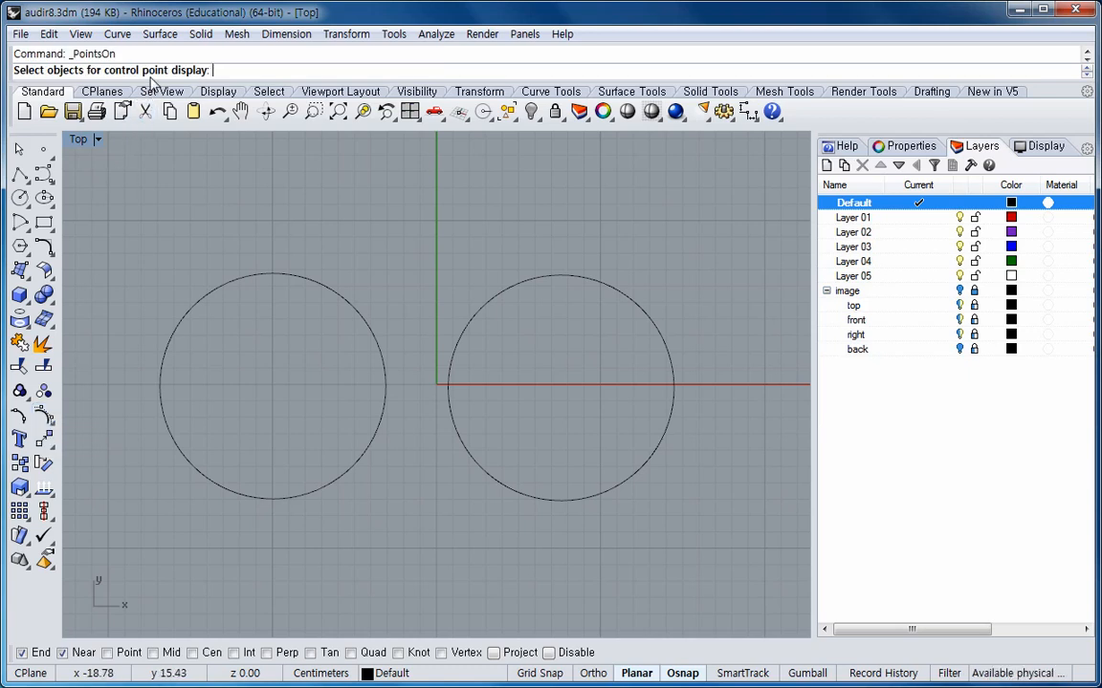
click(263, 276)
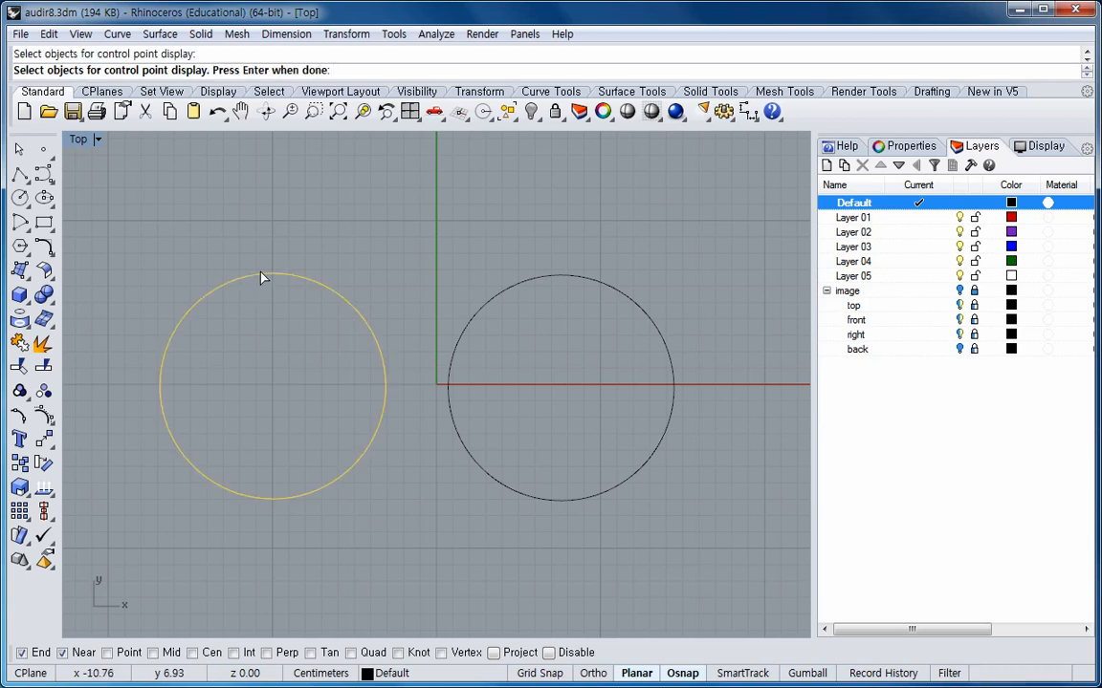
key(Return)
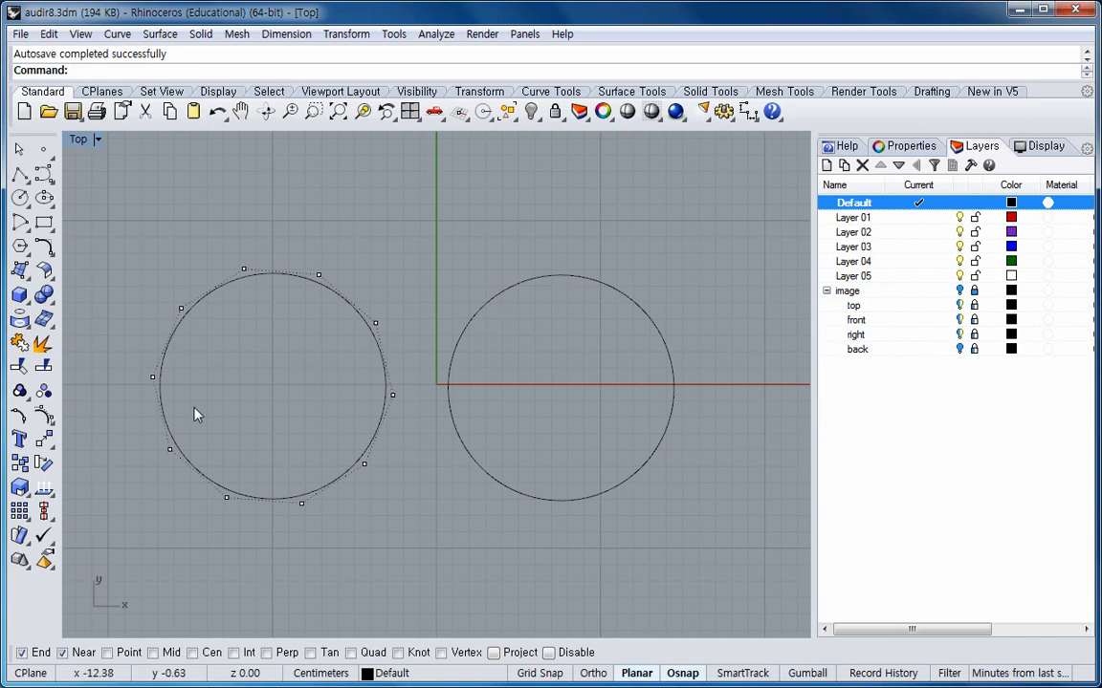
Turn on edit point display for the right circle.
click(19, 418)
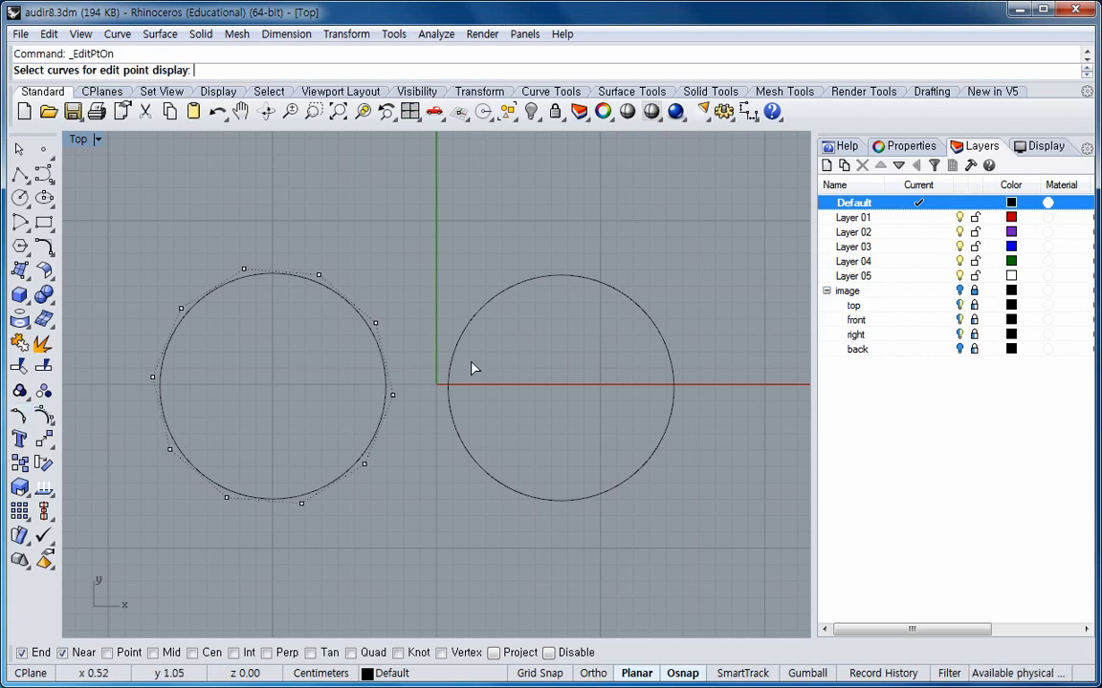
click(572, 282)
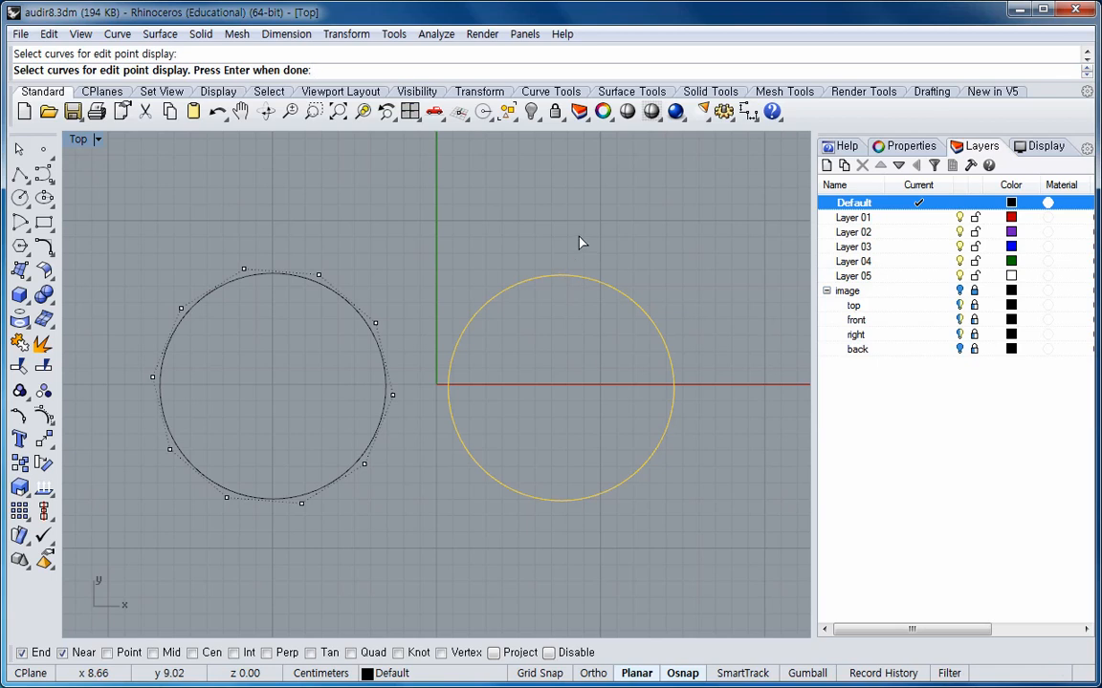
key(Return)
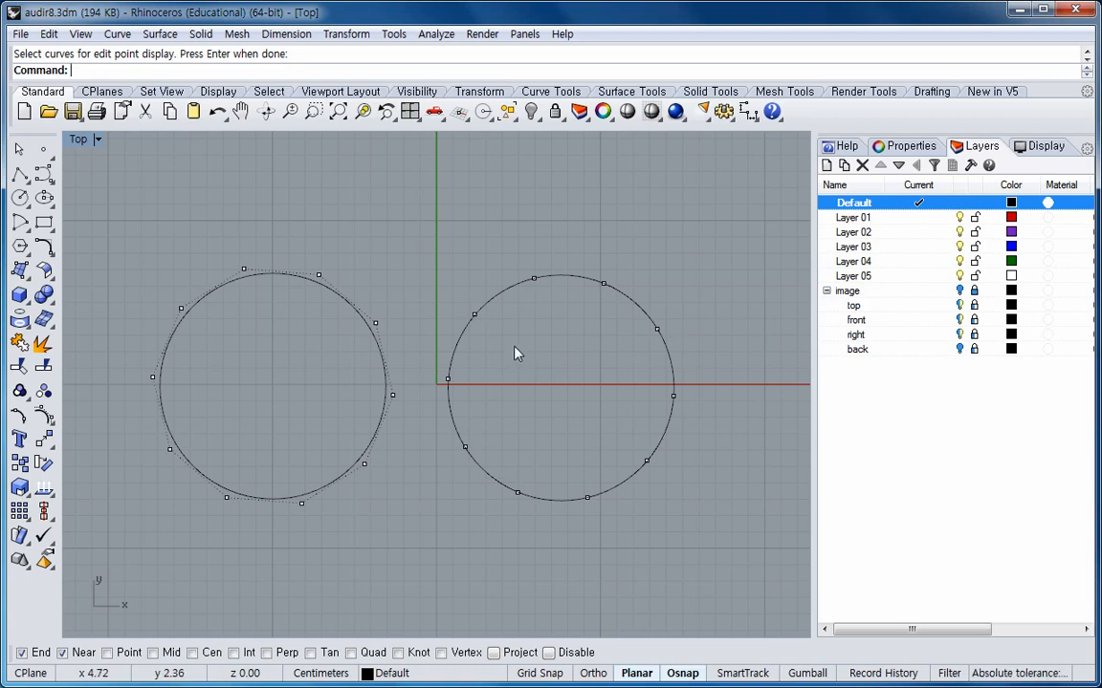
Reshape the left circle by dragging three of its lower control points outward and inward.
drag(227, 500, 225, 542)
drag(364, 464, 349, 430)
drag(171, 451, 211, 416)
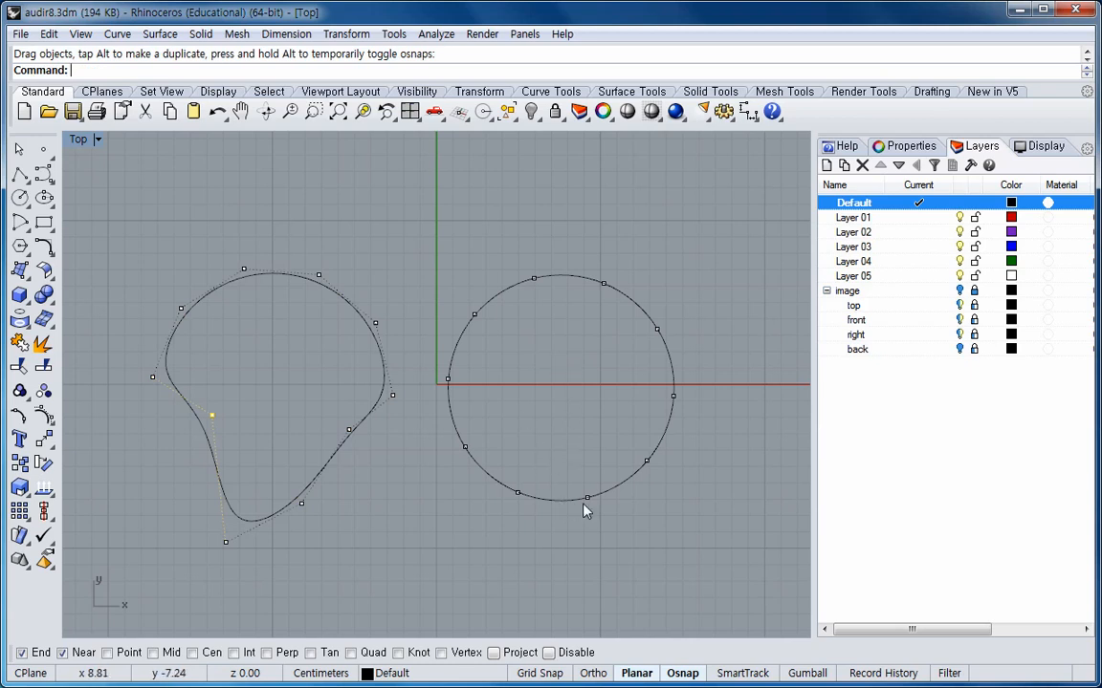
Reshape the right circle into a wavy blob by dragging several of its edit points.
drag(588, 498, 588, 533)
click(466, 448)
drag(465, 448, 436, 467)
click(475, 315)
drag(475, 315, 455, 283)
click(602, 285)
drag(602, 285, 590, 322)
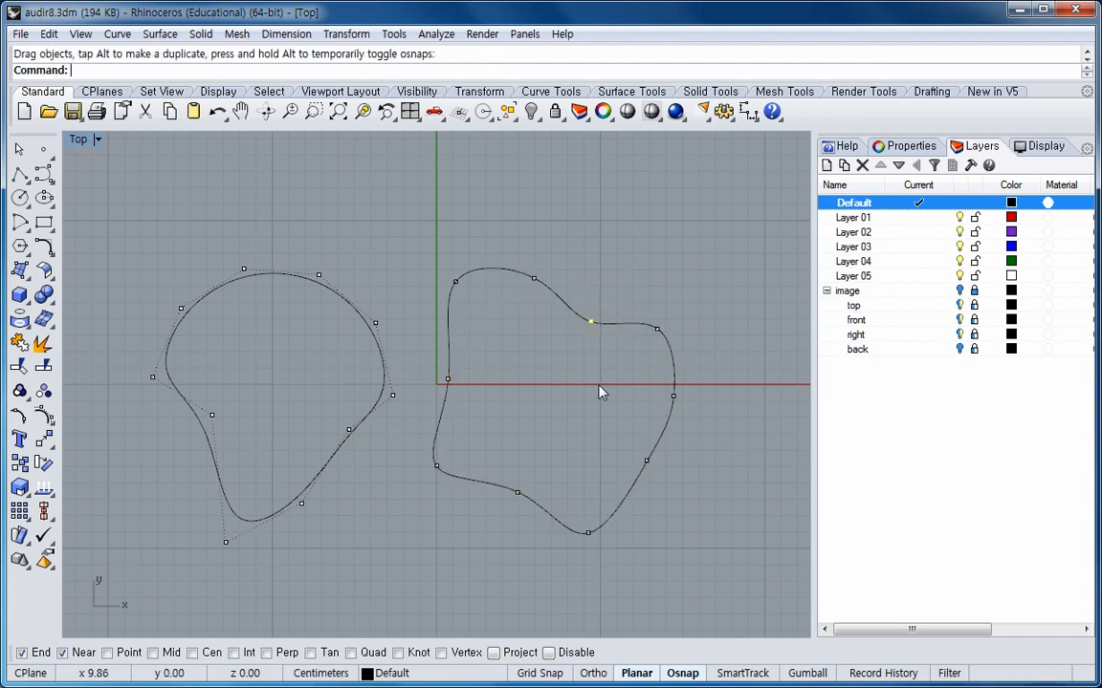
click(673, 396)
drag(673, 396, 605, 389)
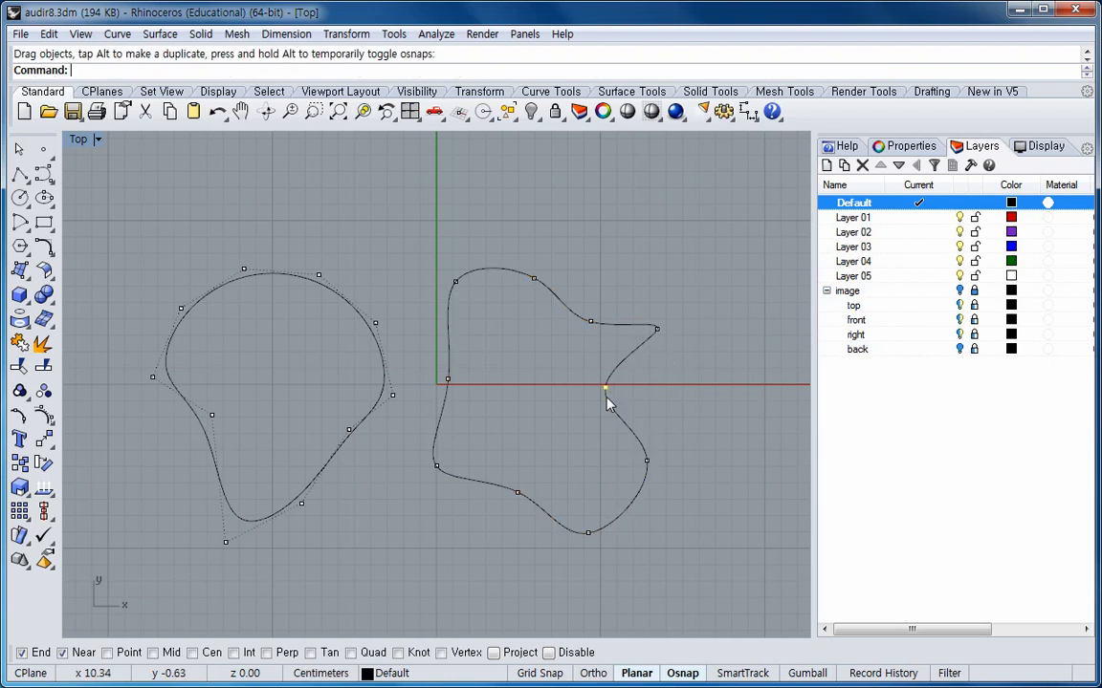
click(517, 492)
drag(517, 492, 518, 469)
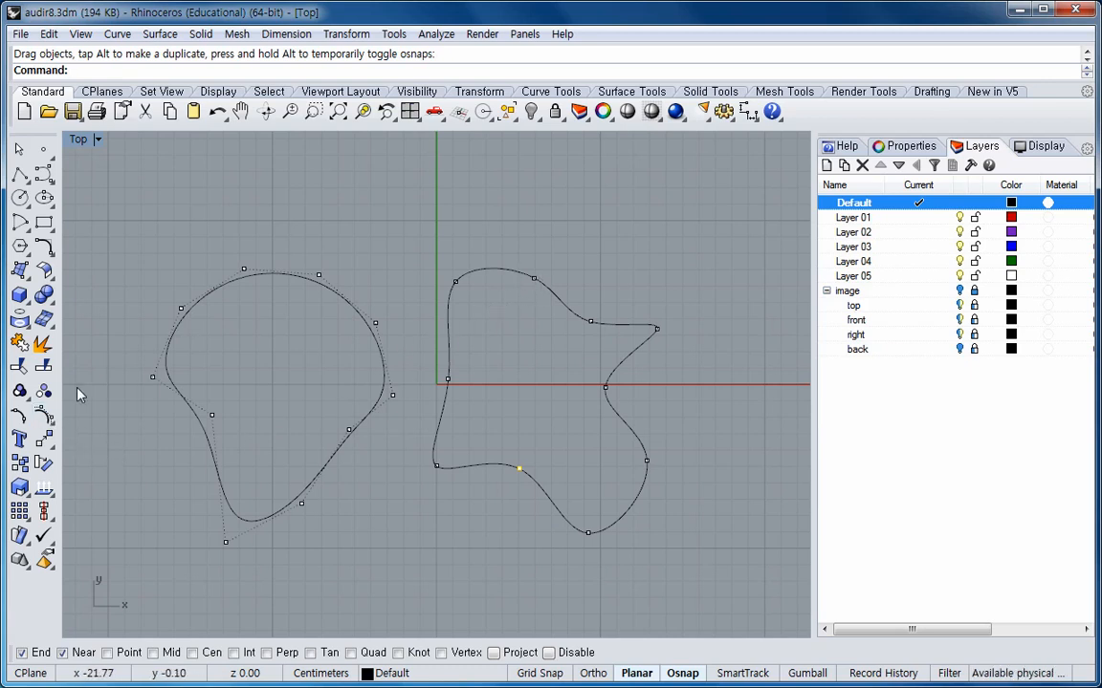
Turn off point display on both curves and clear the selection.
right_click(45, 417)
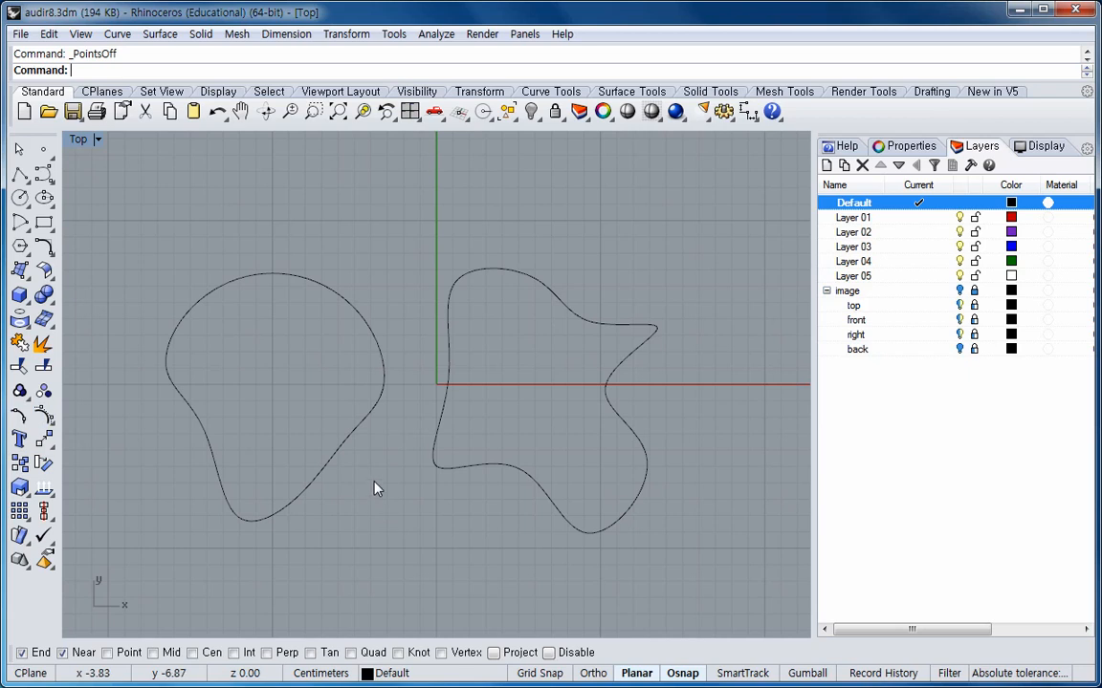
click(484, 279)
click(19, 415)
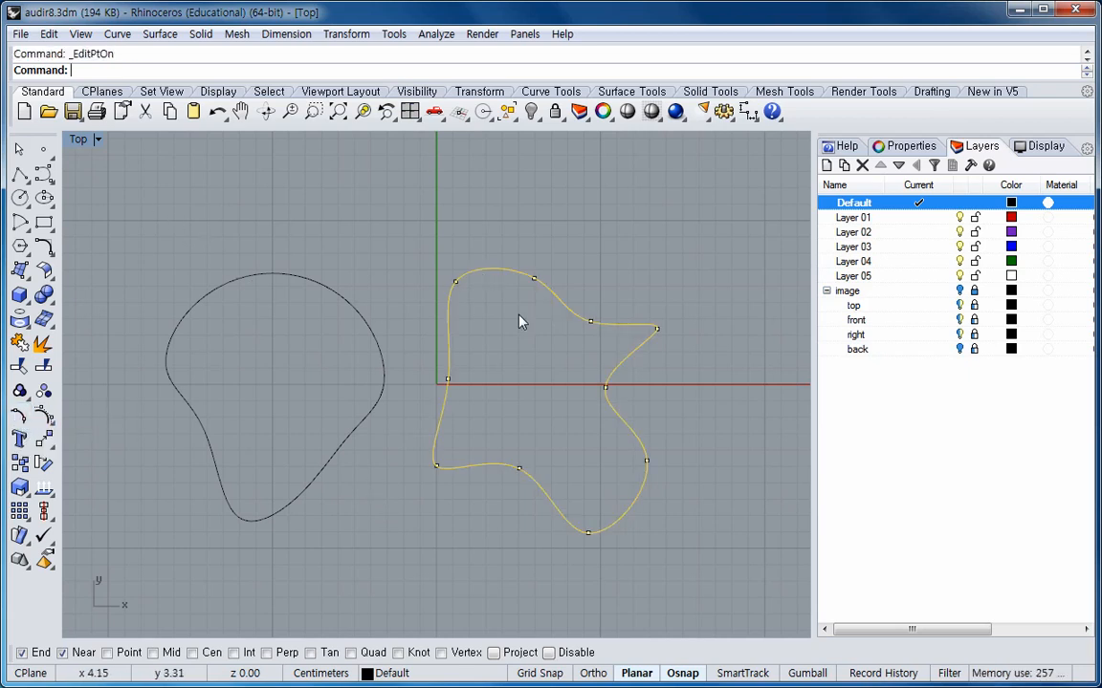
right_click(20, 417)
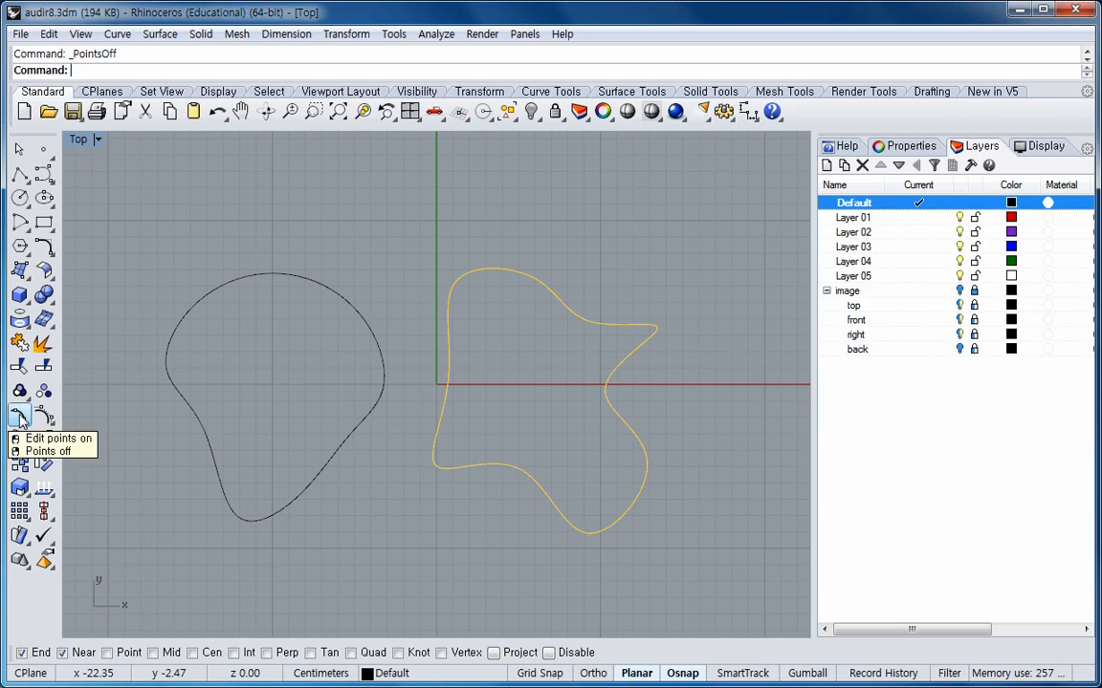
key(Escape)
Select both reshaped curves and delete them.
drag(140, 188, 716, 574)
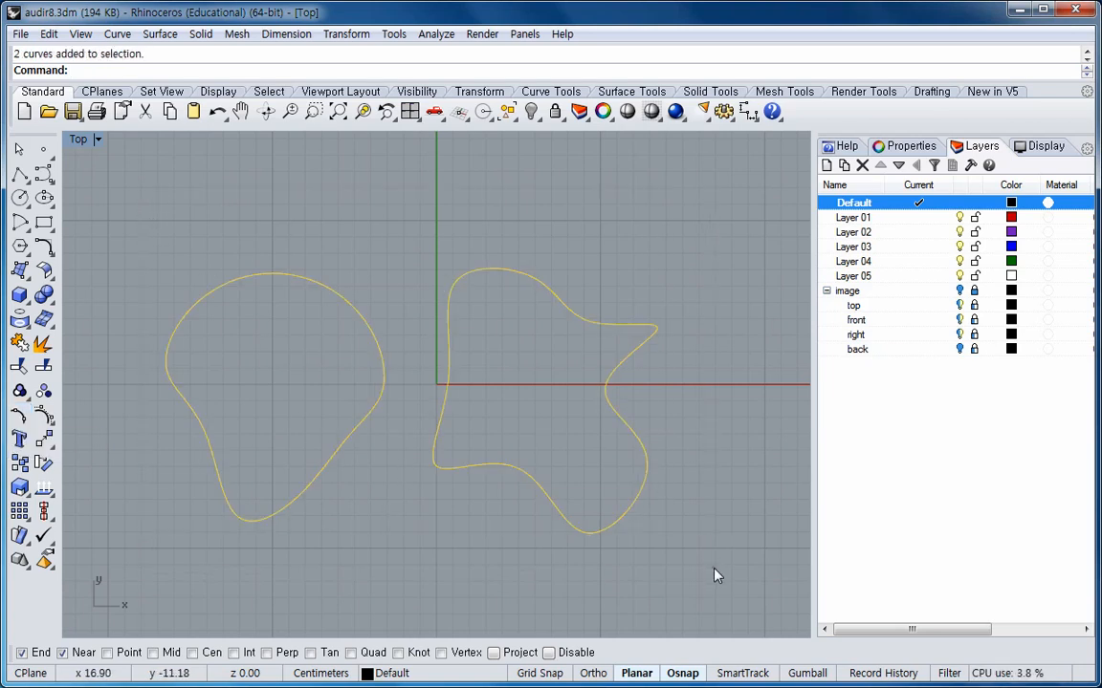
key(Delete)
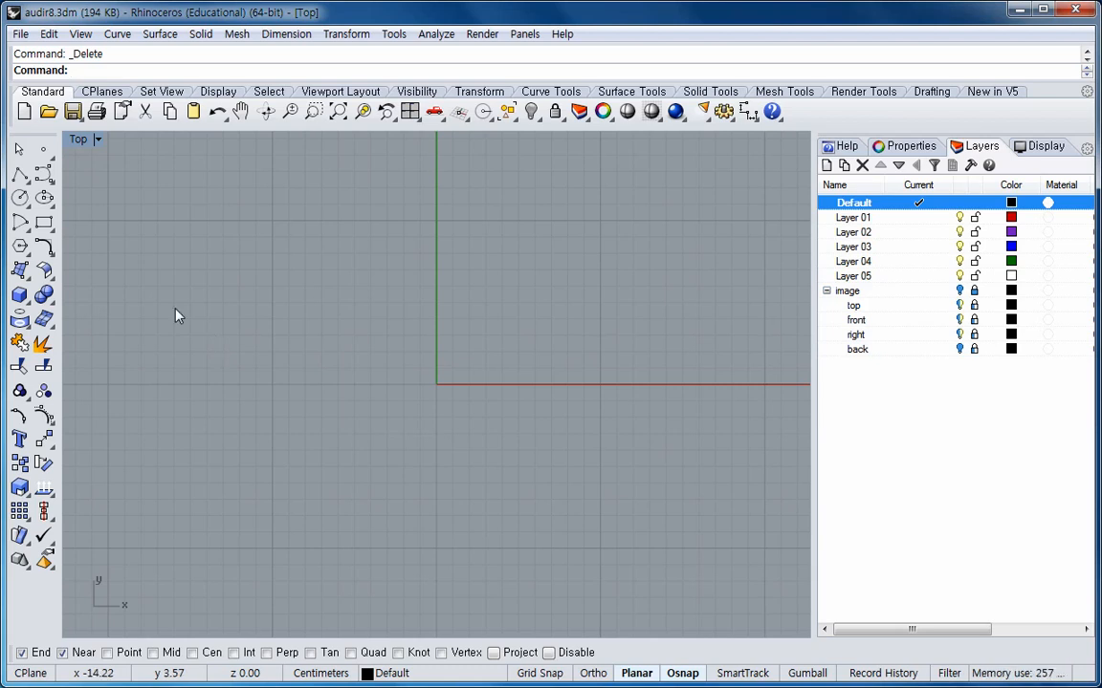
Open the Curve palette as a floating panel and draw an S-shaped control point curve from about x -10 to x 20 cm.
click(51, 184)
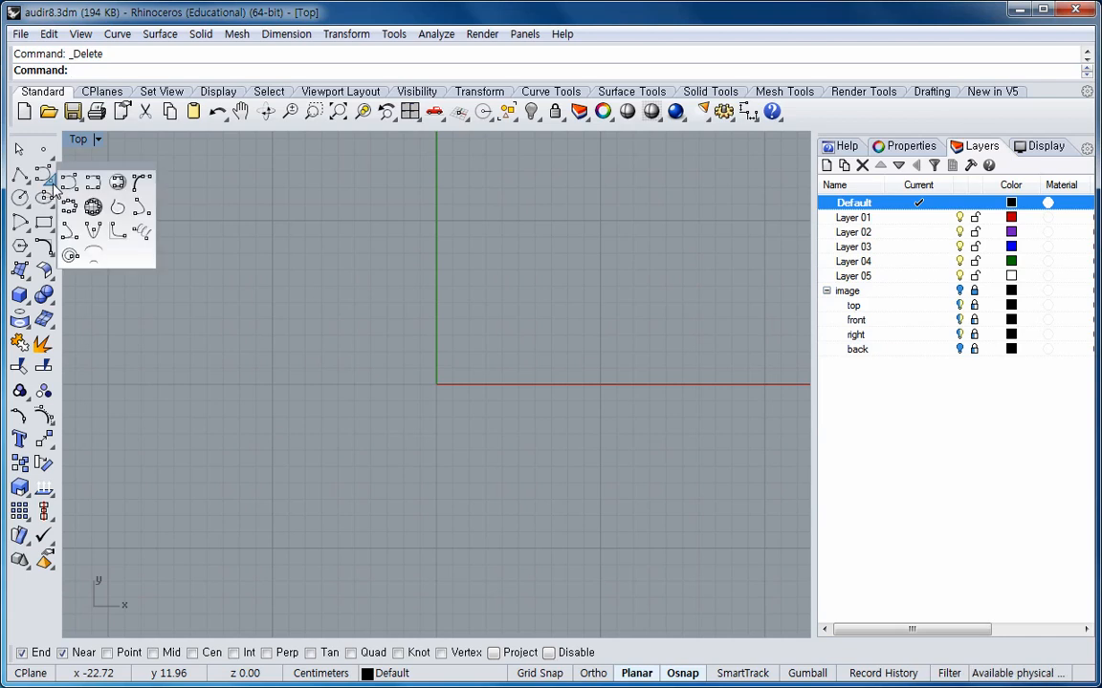
drag(100, 172, 129, 174)
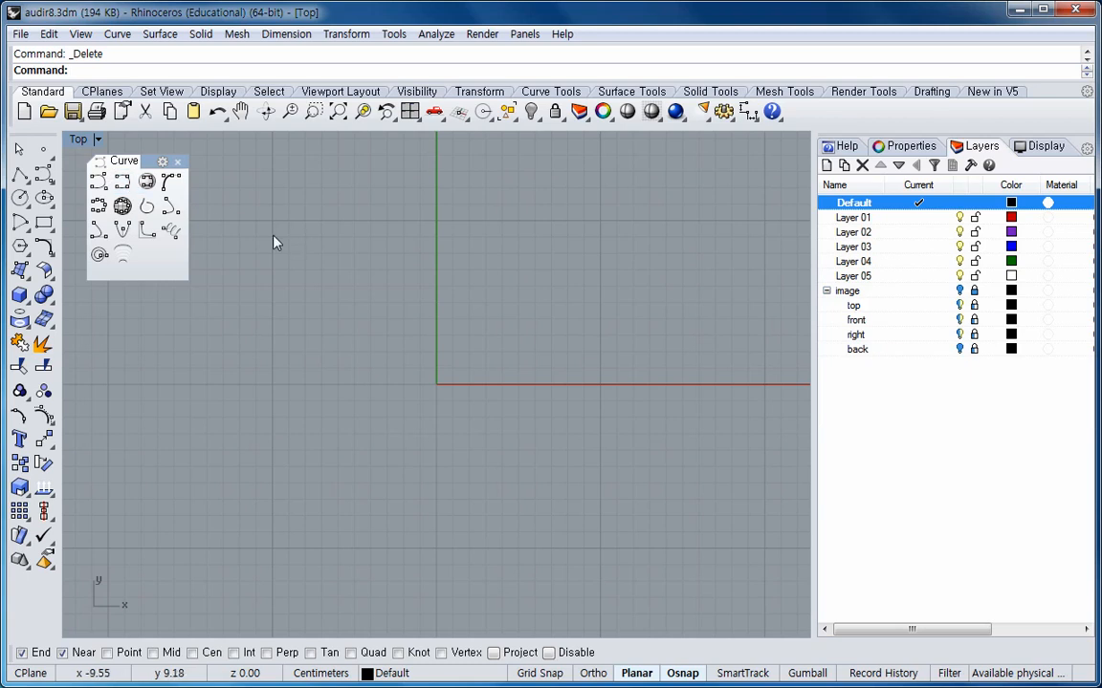
click(99, 183)
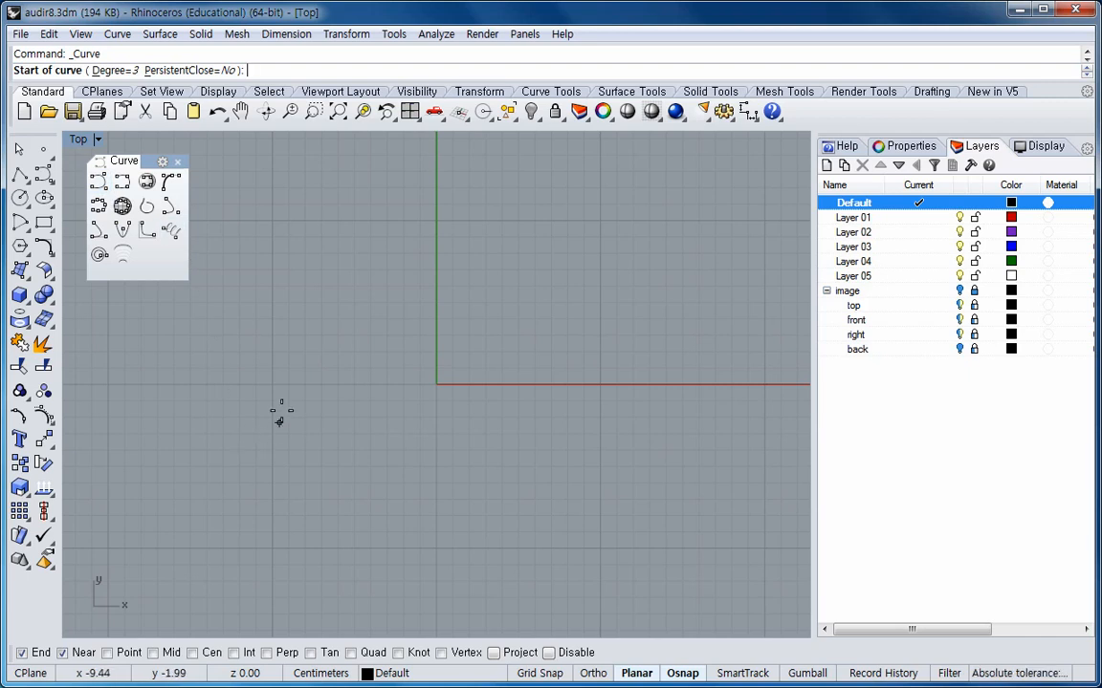
click(273, 383)
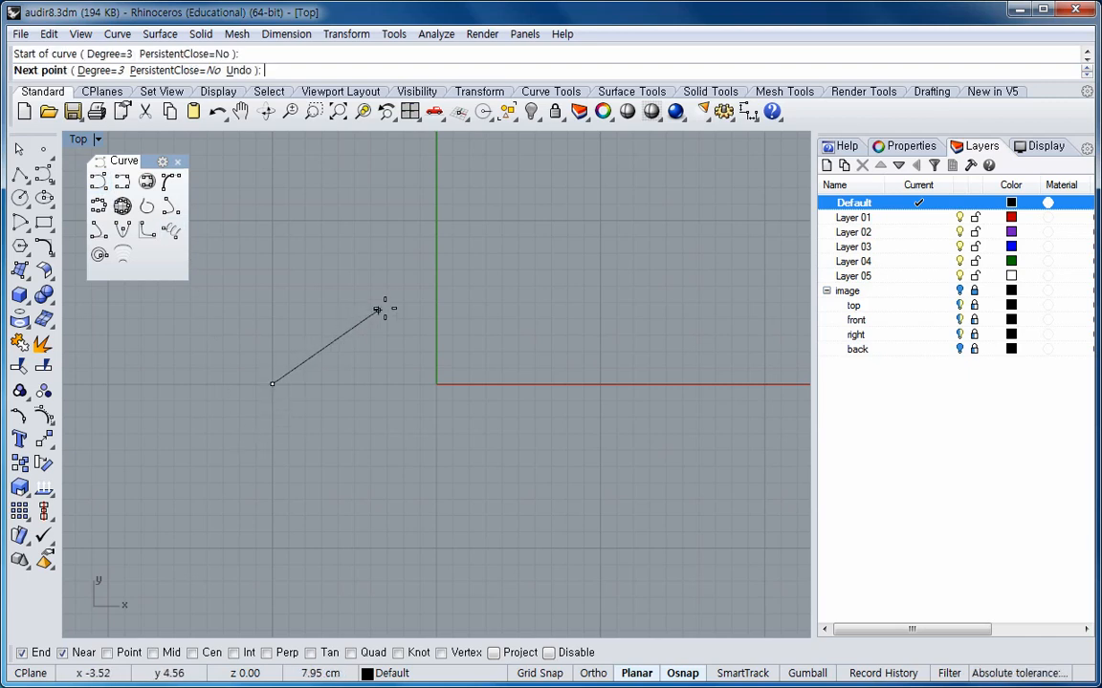
click(392, 305)
click(544, 368)
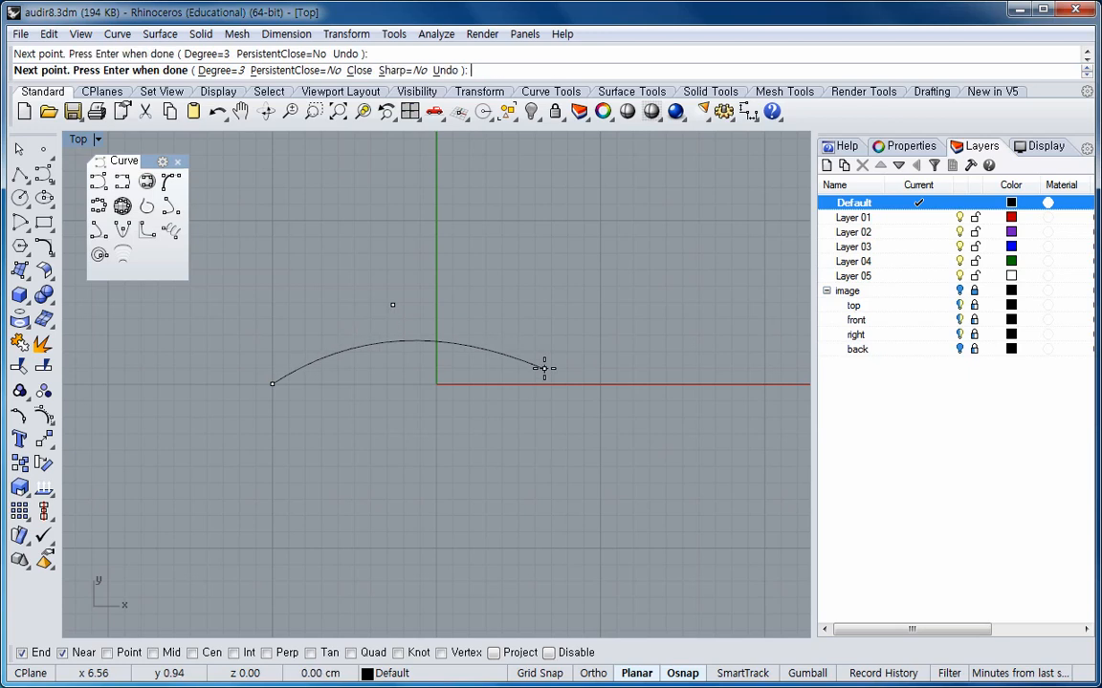
click(694, 467)
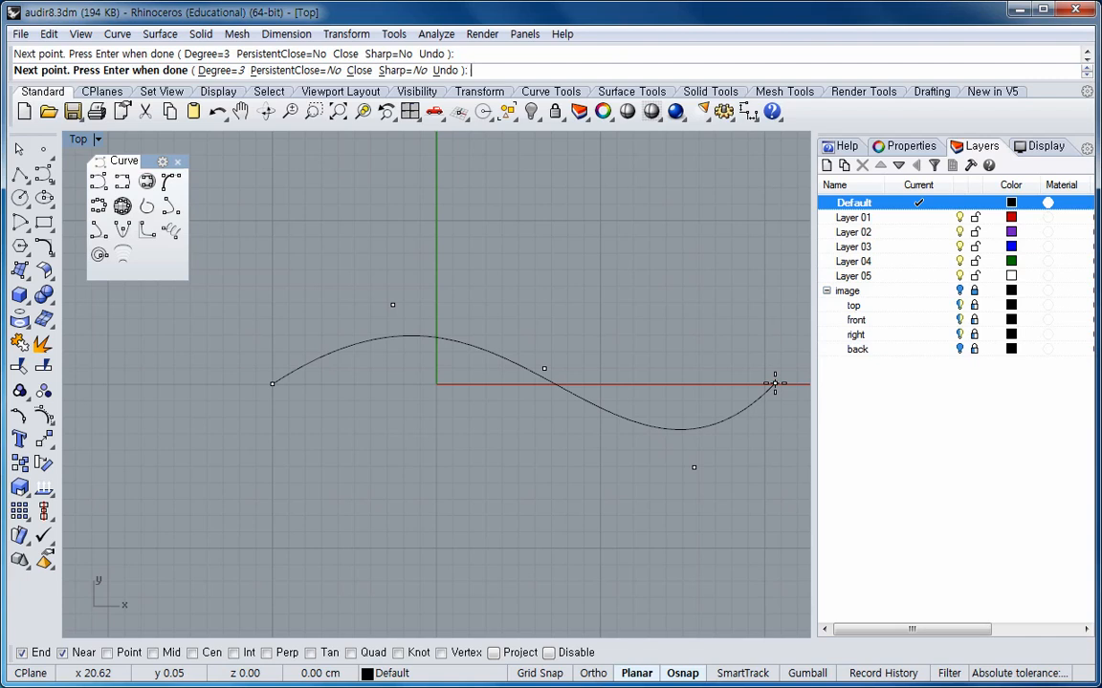
key(Return)
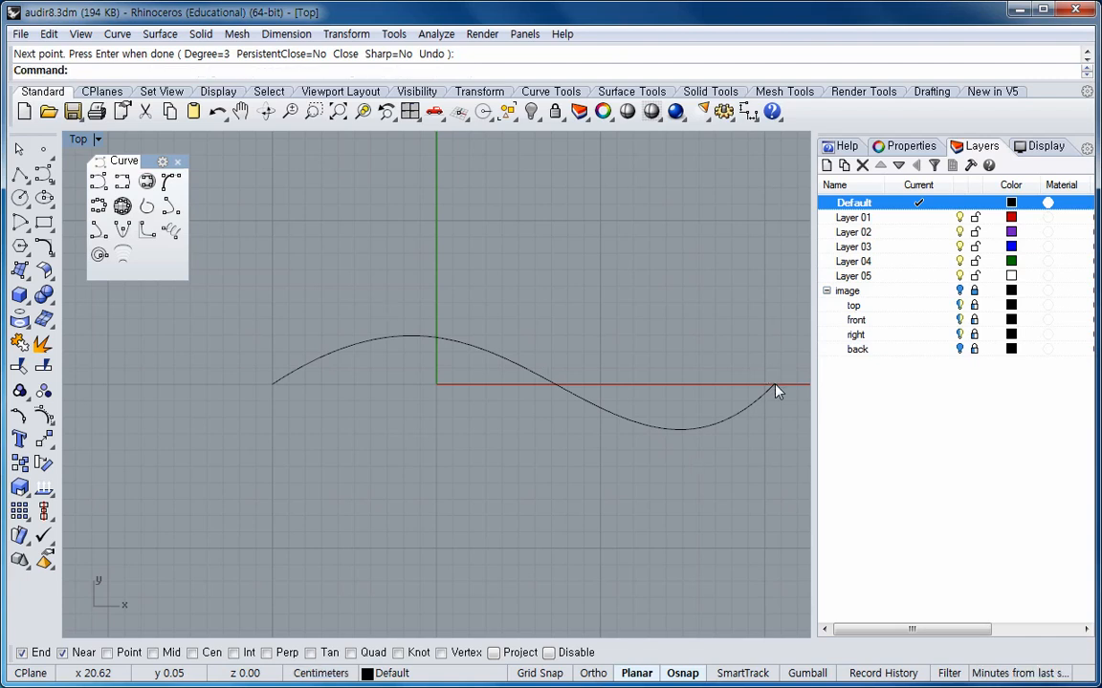
Draw a similar S-shaped curve through five points below the first one using Curve through points.
click(122, 183)
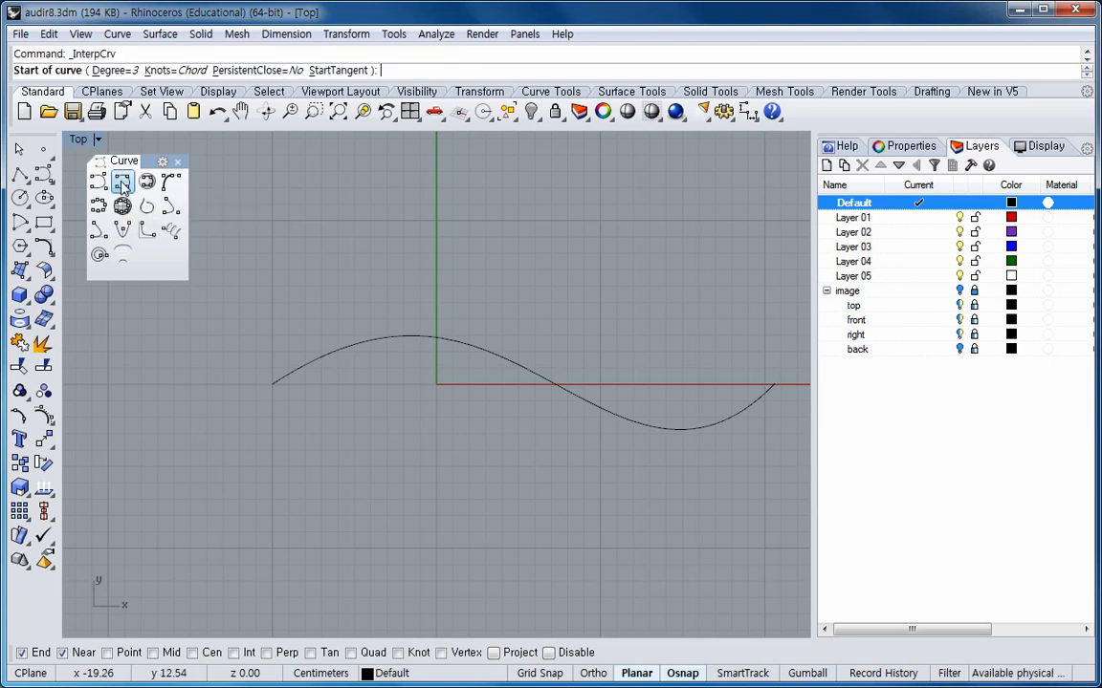
click(271, 505)
click(427, 466)
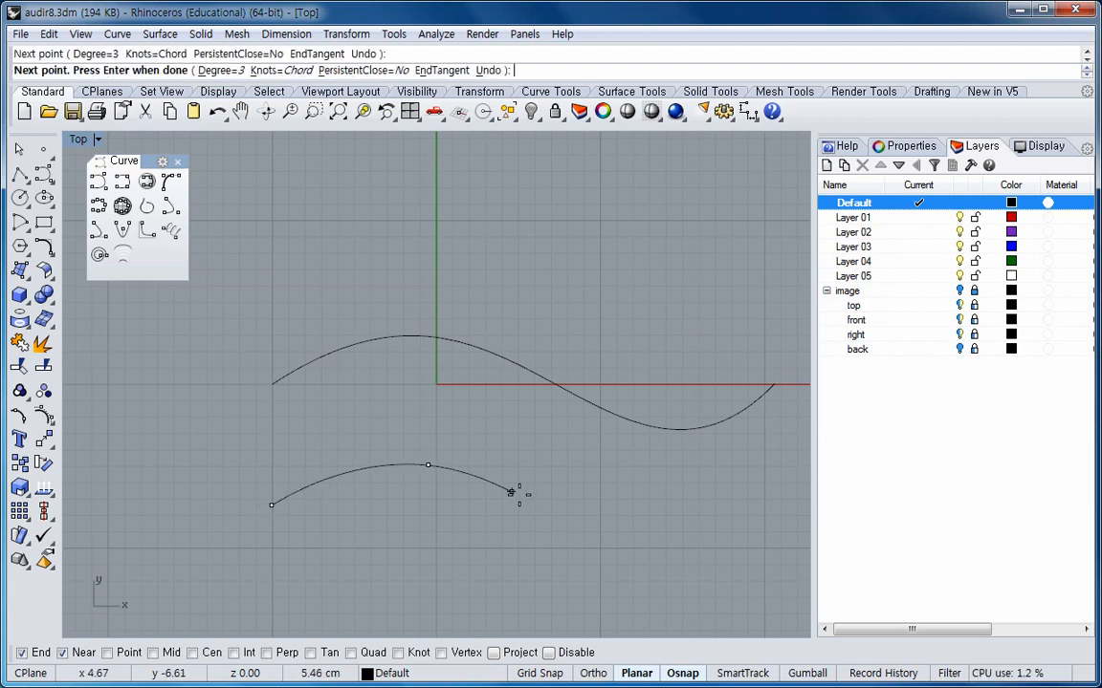
click(586, 529)
click(708, 567)
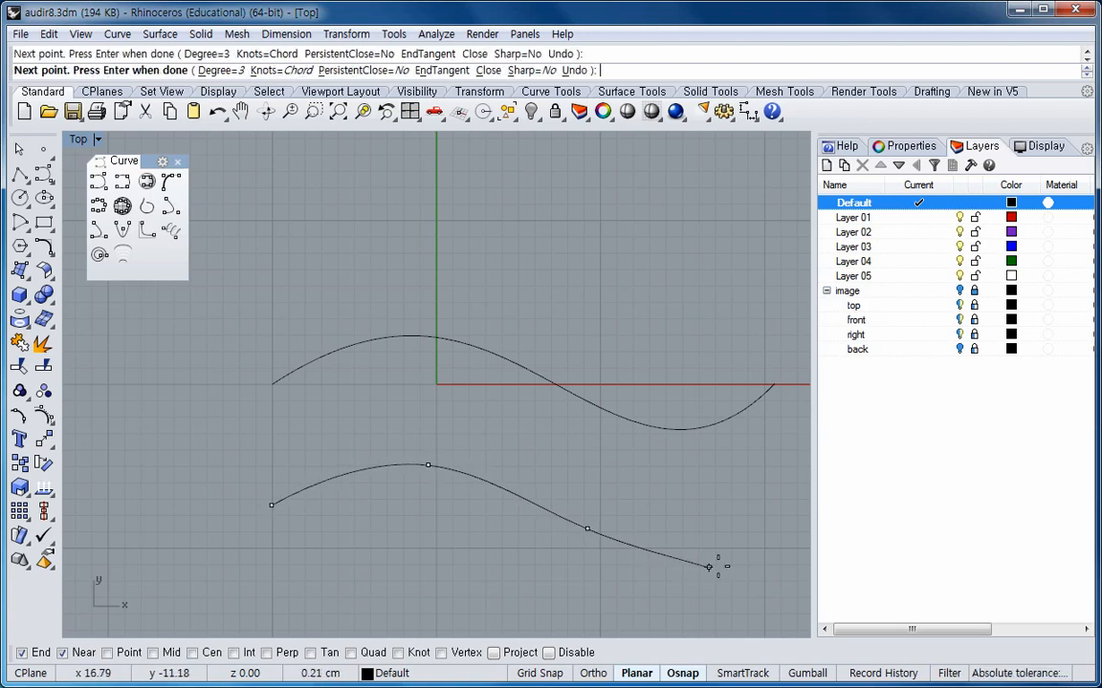
click(792, 519)
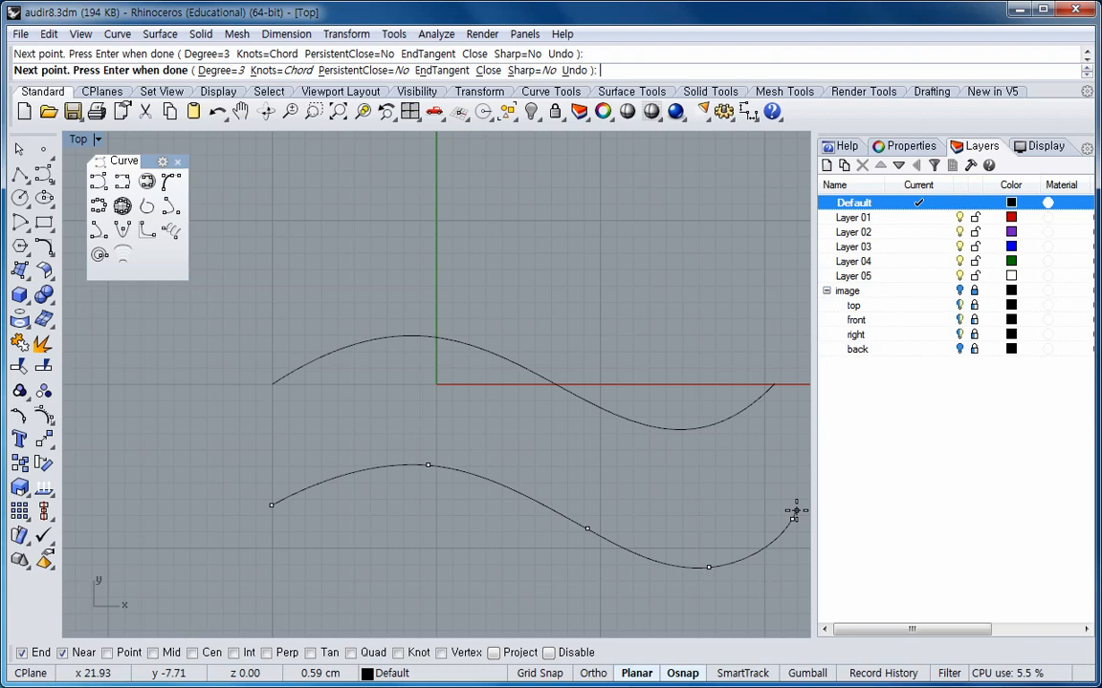
key(Return)
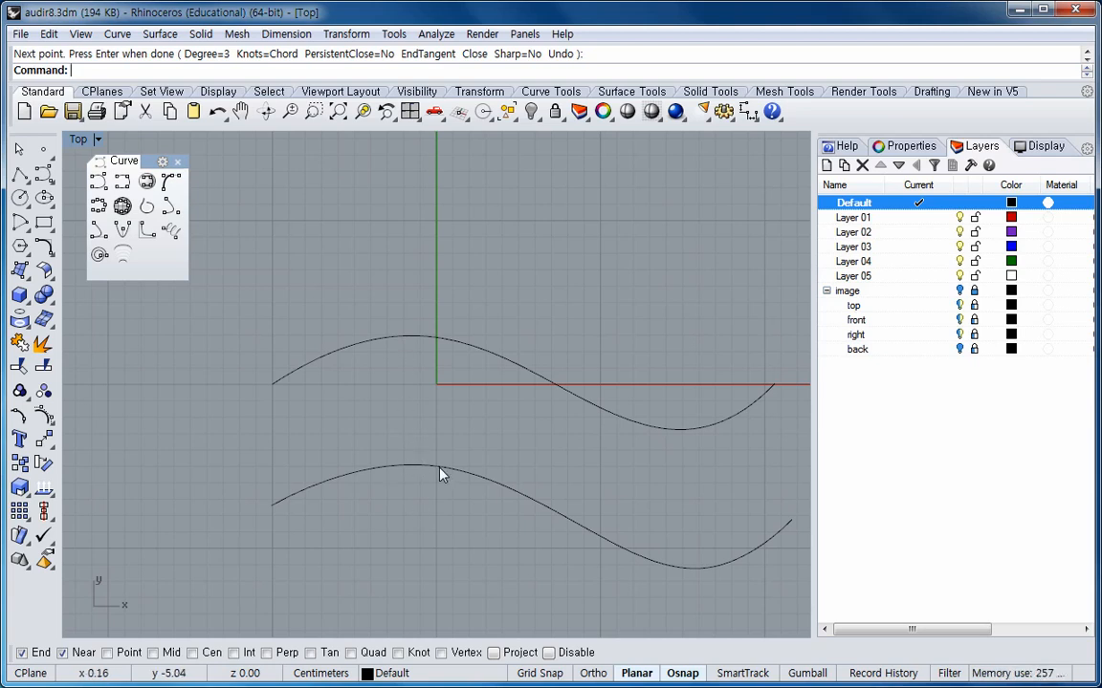
Turn on control points for the upper control point curve.
click(414, 341)
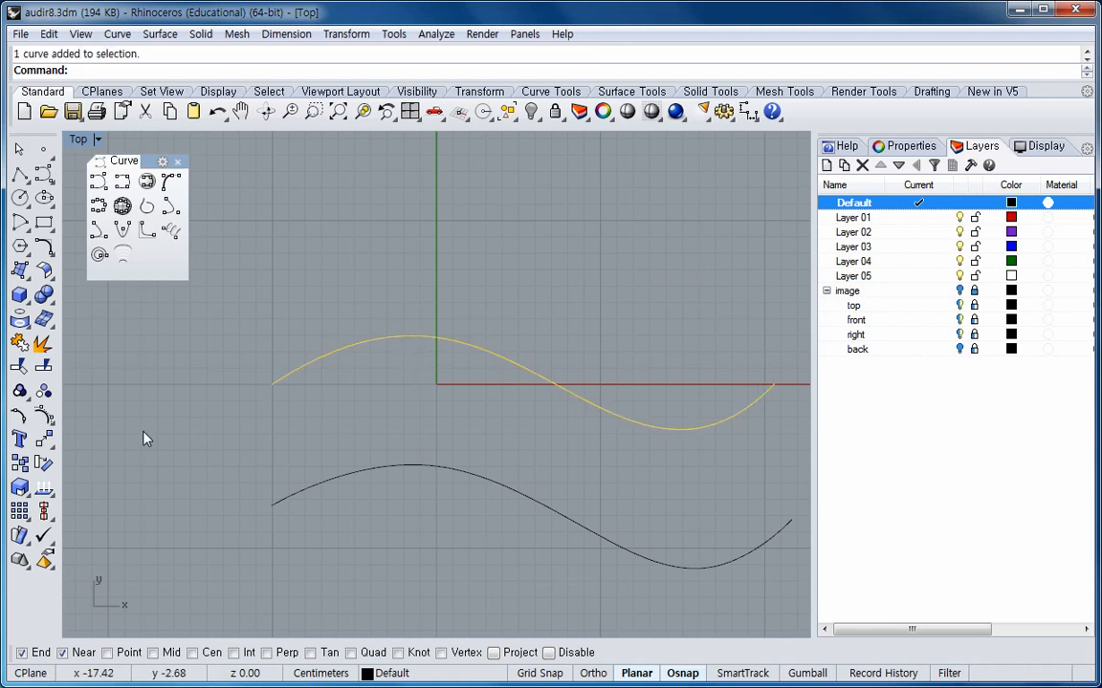
click(44, 414)
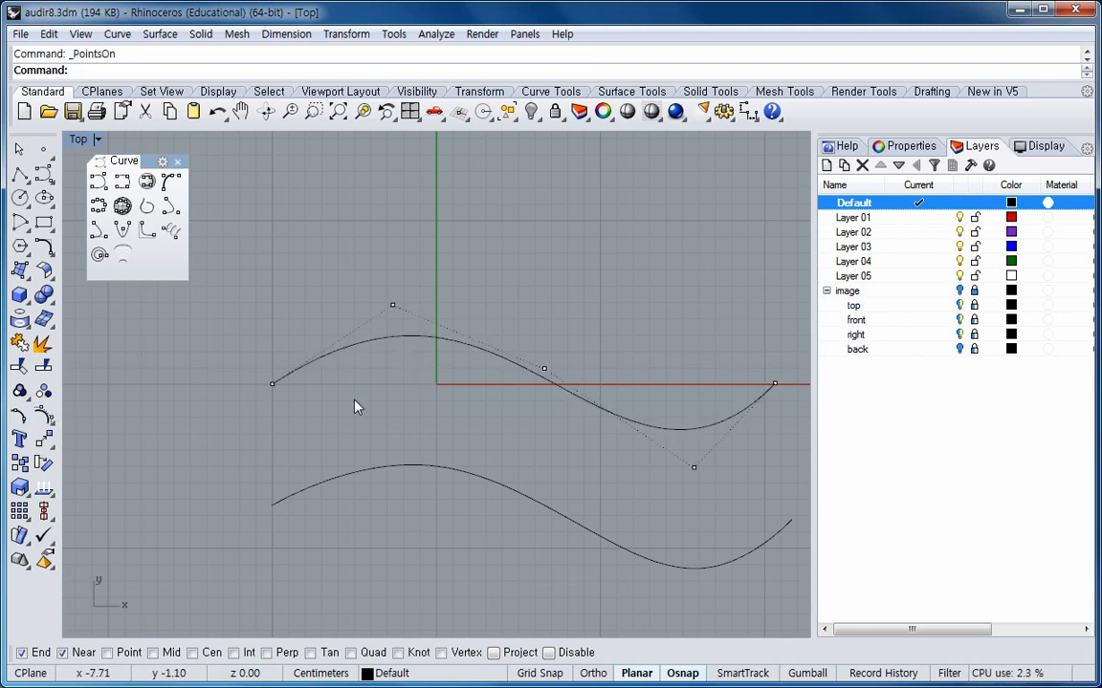
Turn off control points and display edit points on the upper control point curve instead.
right_click(45, 418)
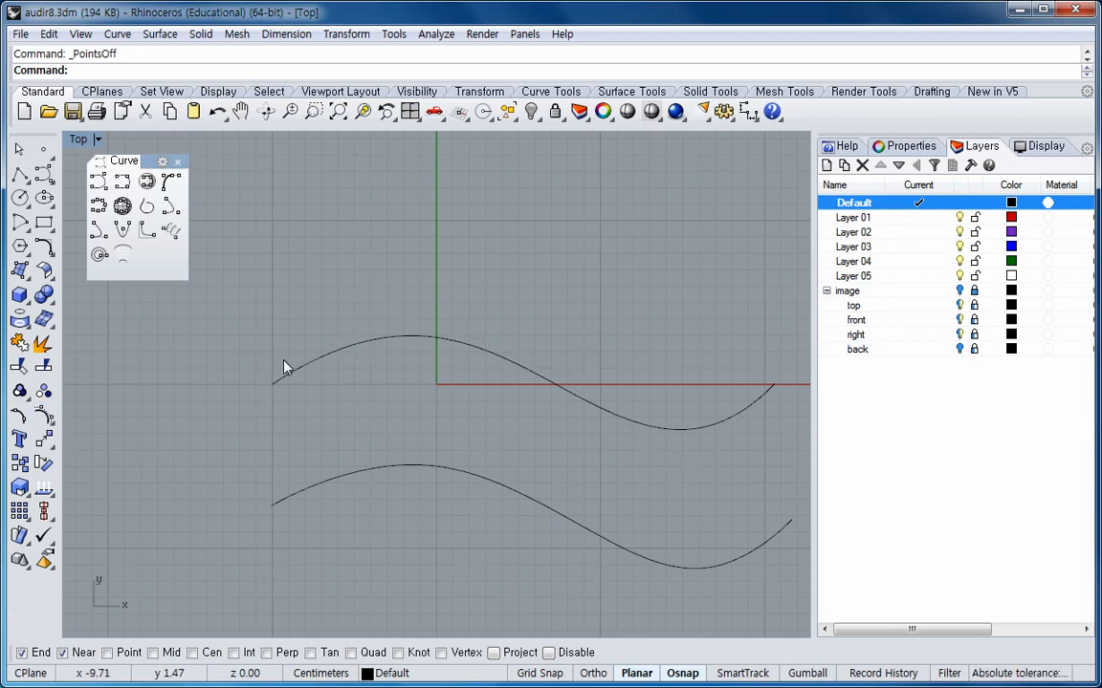
click(22, 417)
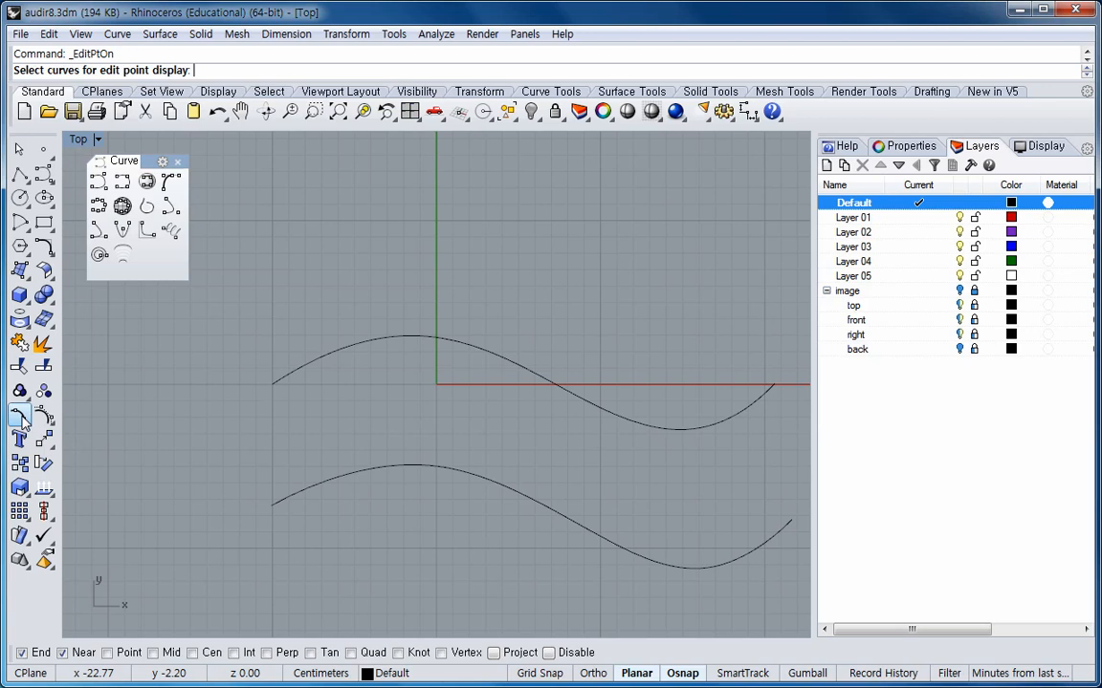
click(279, 380)
key(Return)
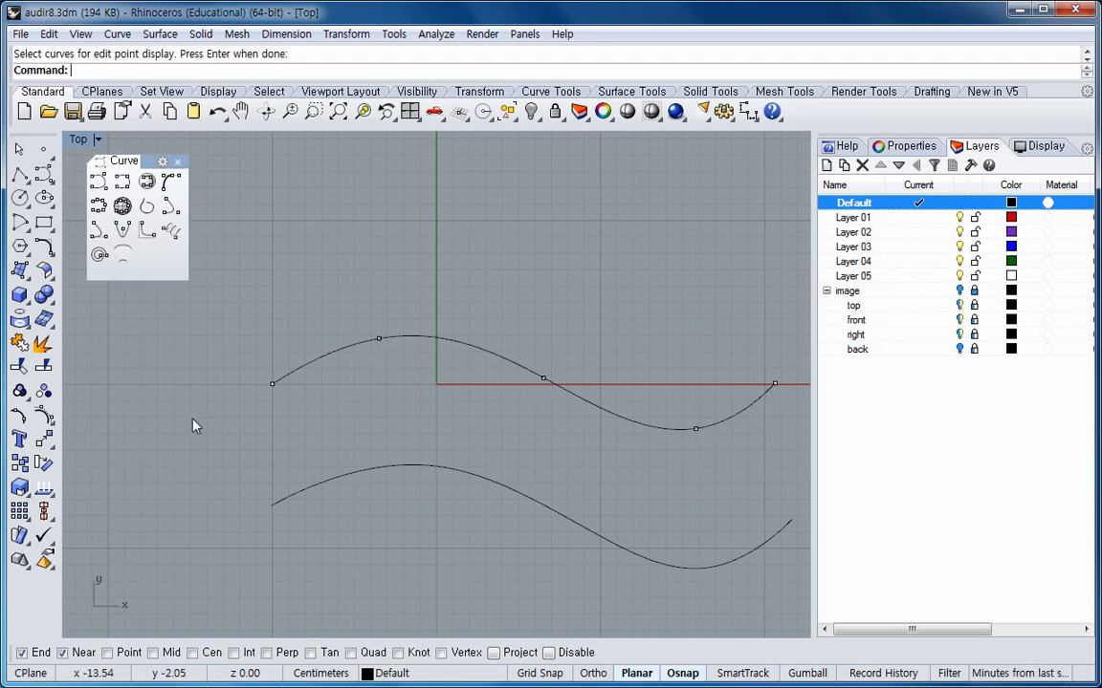
Turn off point display and show the edit points of the lower interpolated curve.
right_click(20, 414)
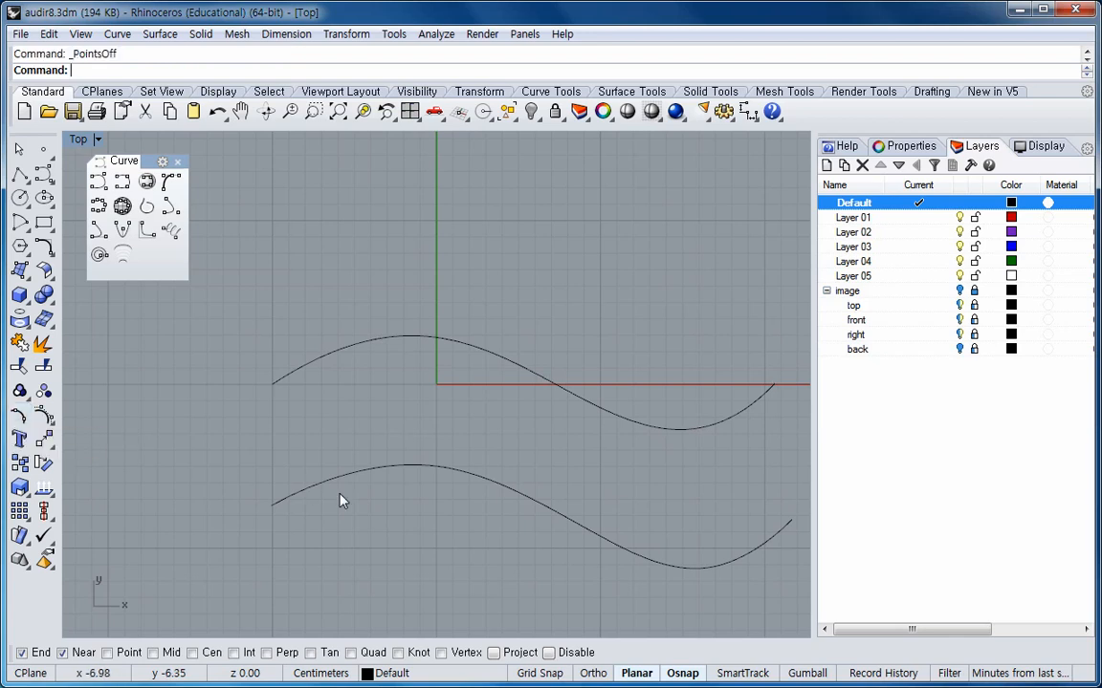
click(372, 468)
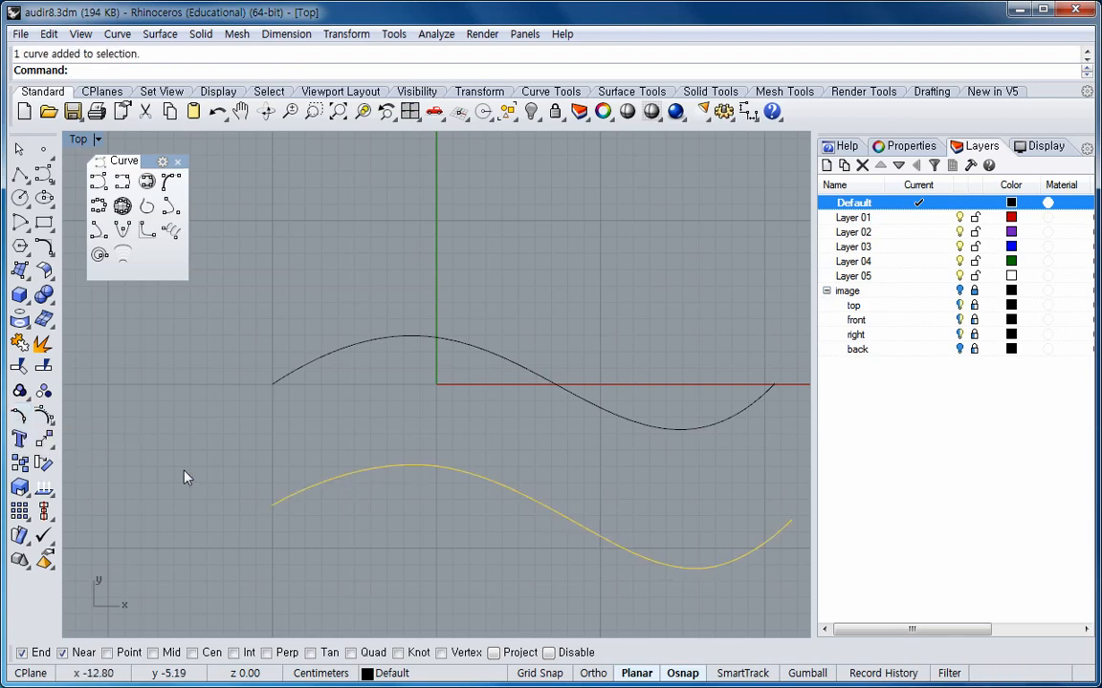
click(19, 416)
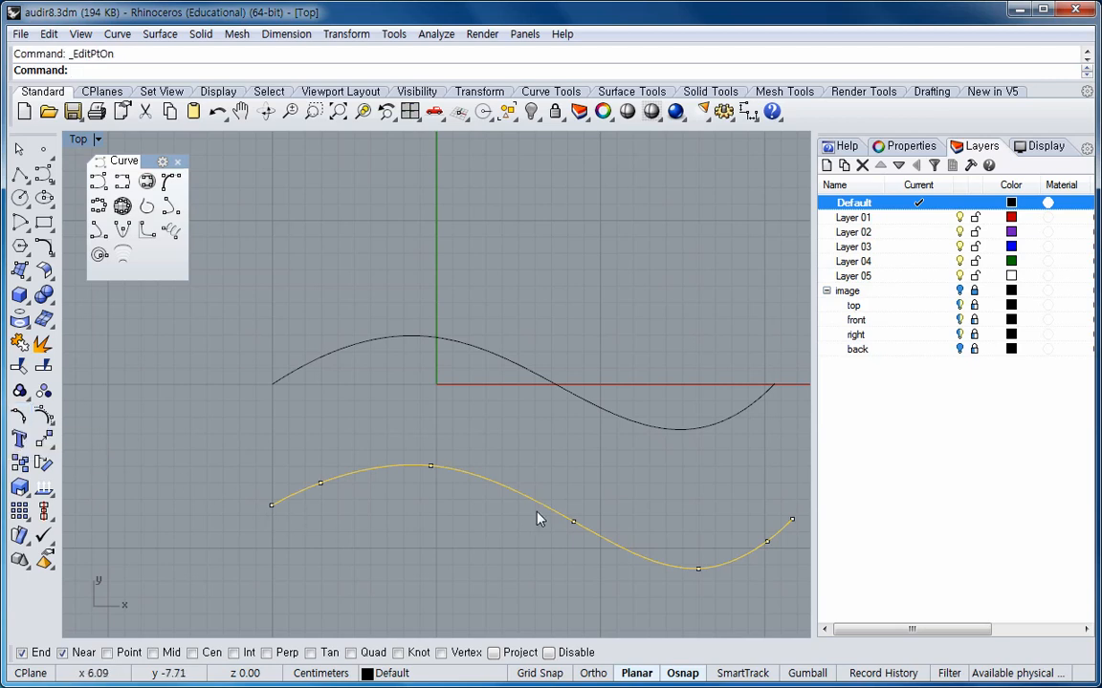
Switch the lower curve from edit point to control point display.
right_click(19, 416)
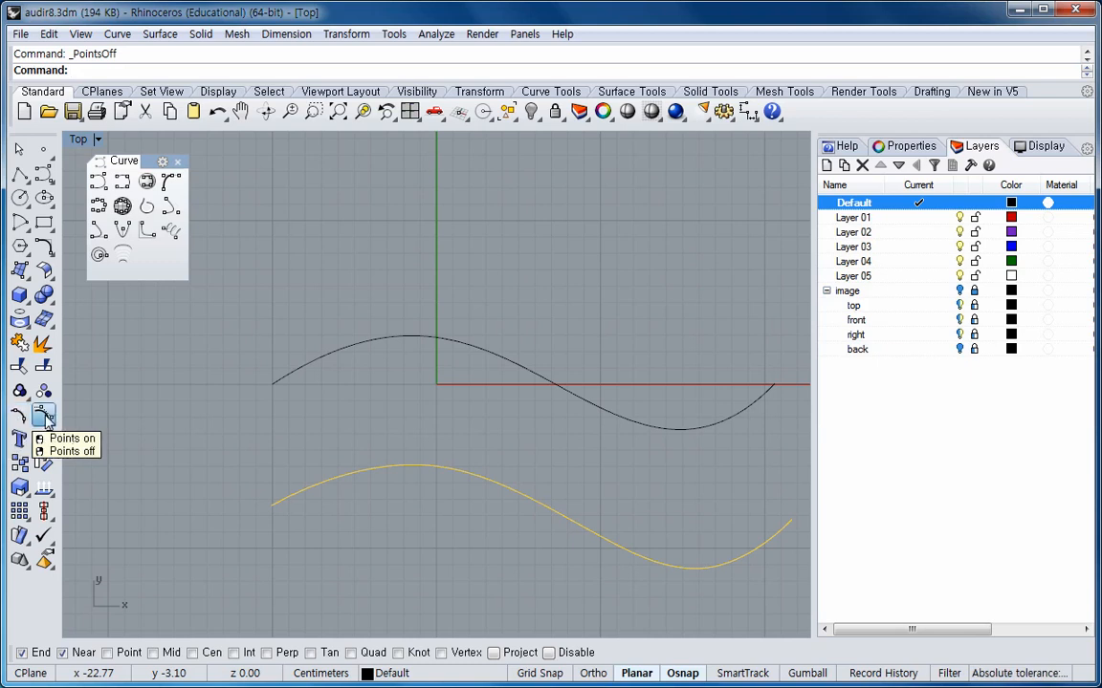
click(45, 418)
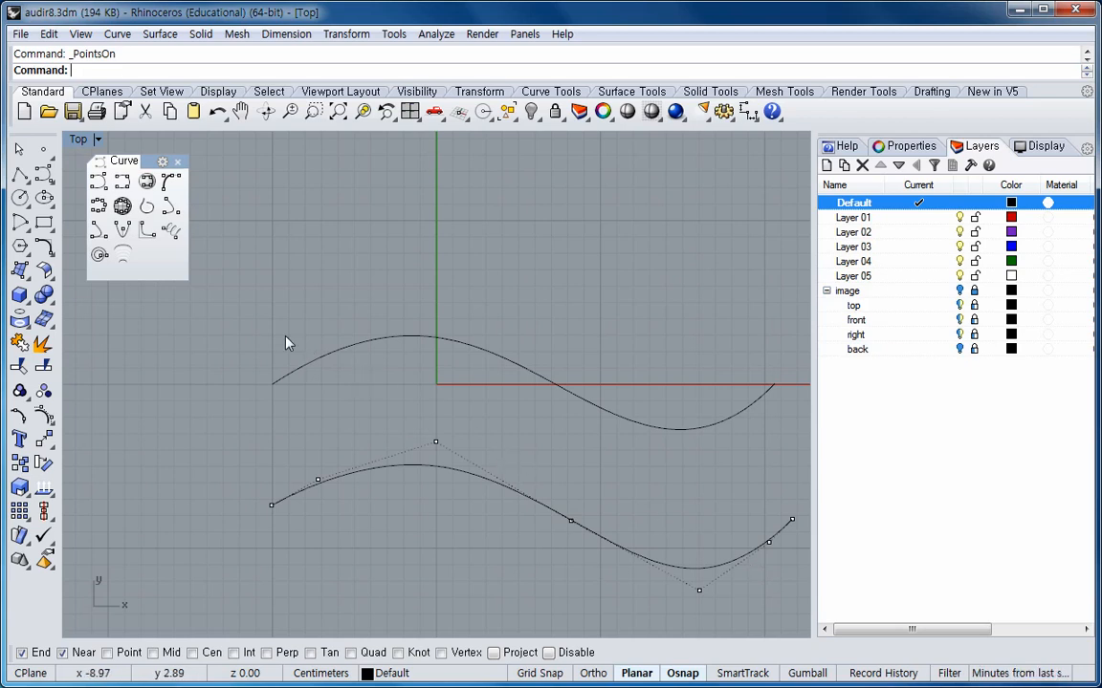
Select both S-shaped curves and delete them.
drag(247, 303, 808, 615)
key(Delete)
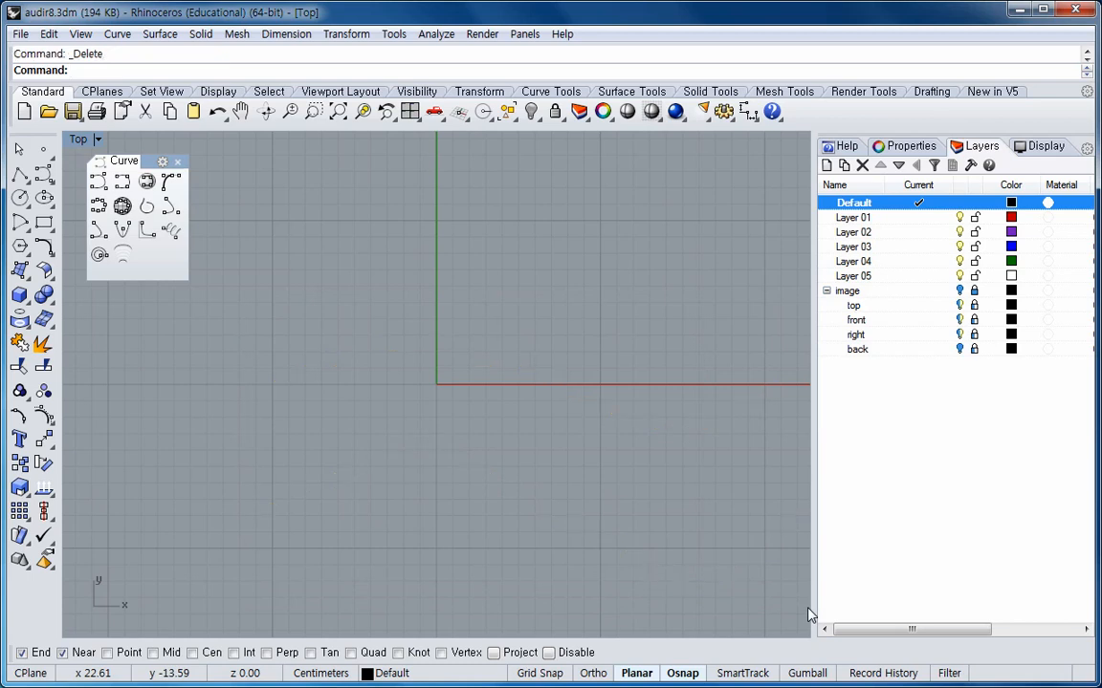
Turn on the image layer that holds the car blueprint pictures.
click(97, 182)
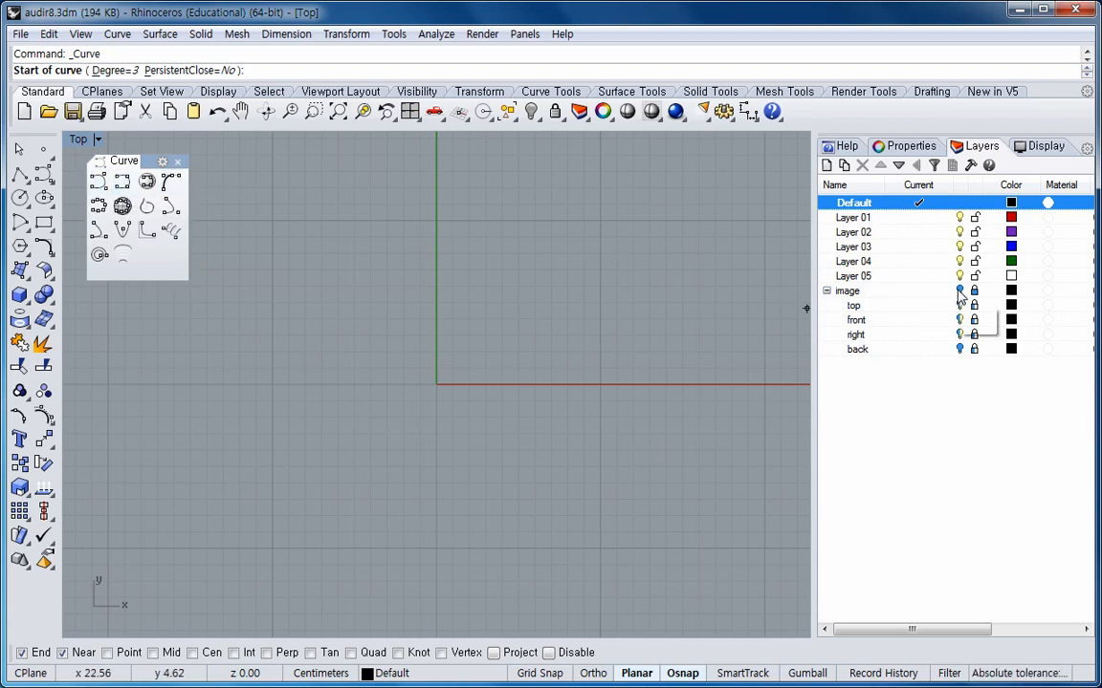
click(959, 292)
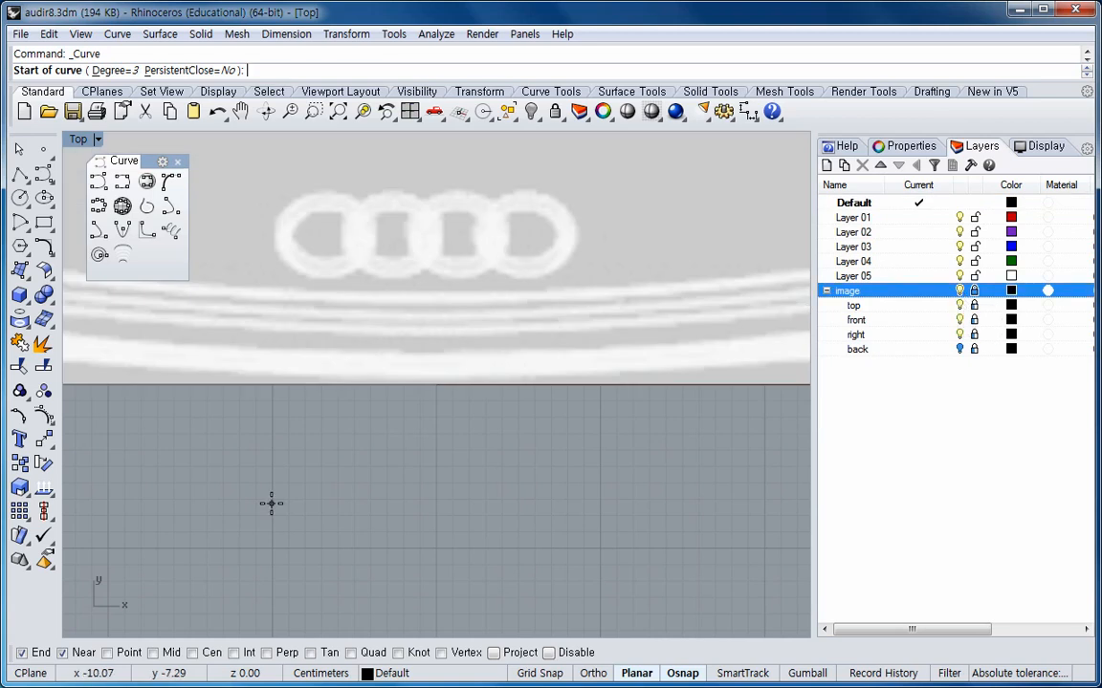
Maximize the Right viewport and draw a five-point control point curve along the front wheel arch of the car blueprint.
double_click(78, 138)
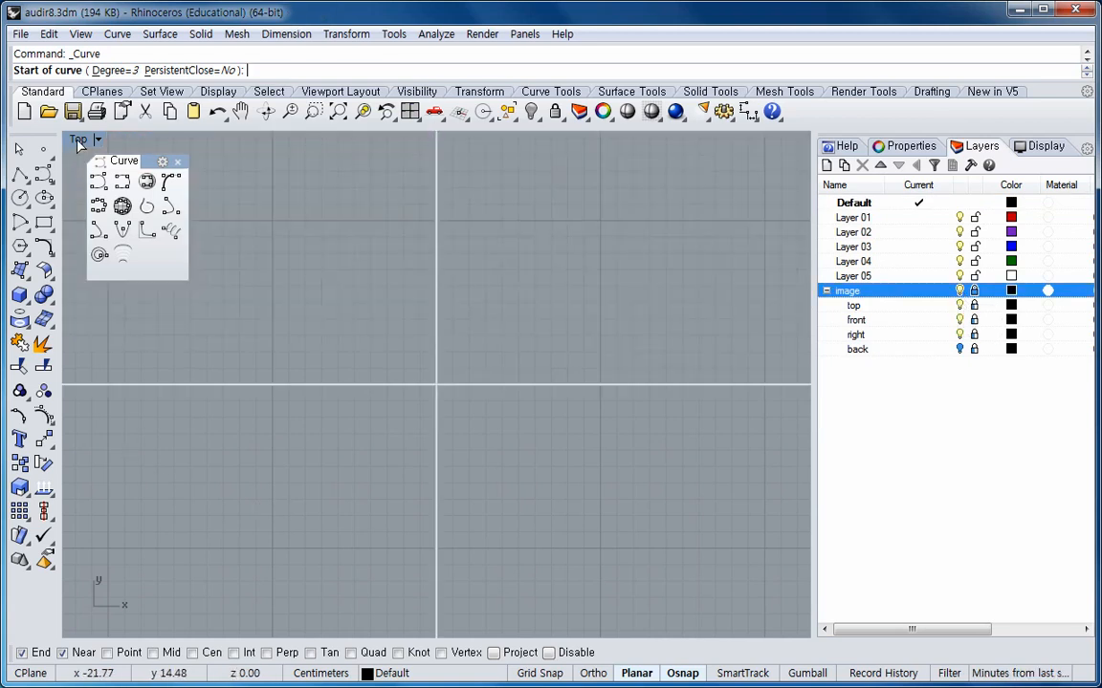
double_click(82, 394)
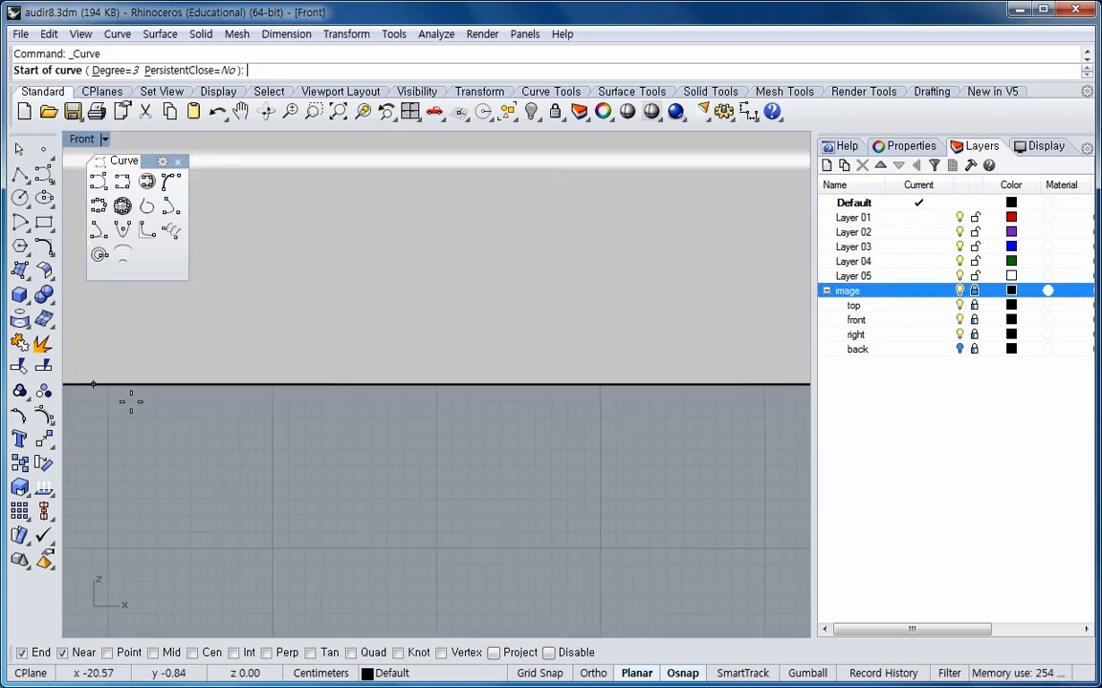
scroll(314, 457, down, 5)
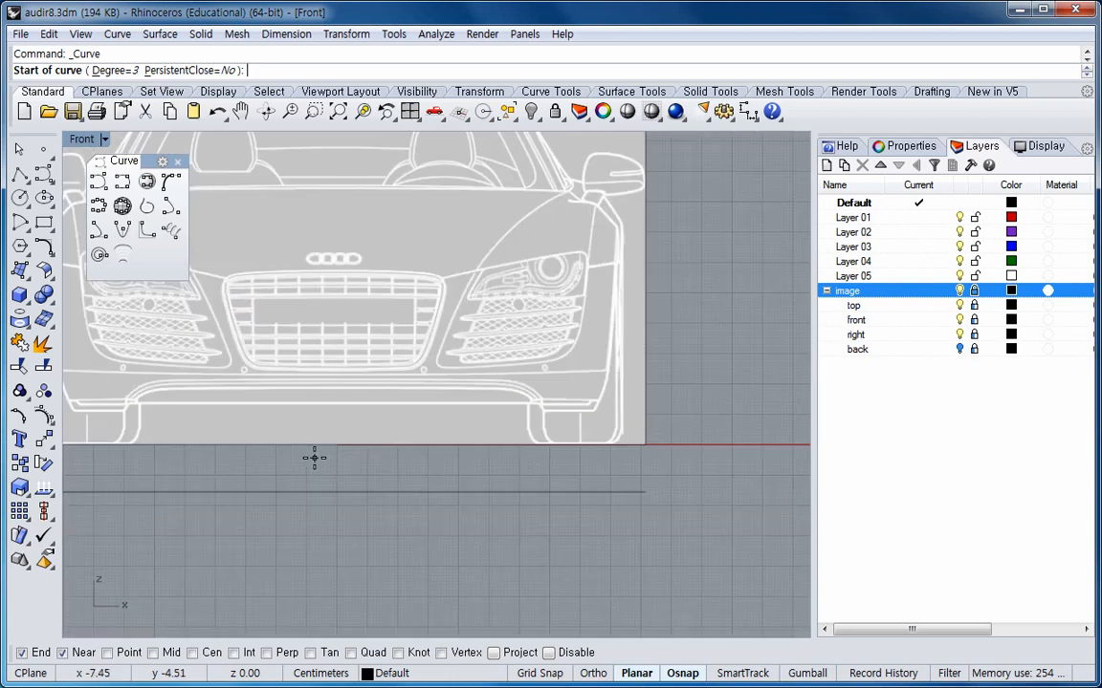
double_click(83, 139)
double_click(457, 393)
scroll(479, 445, down, 3)
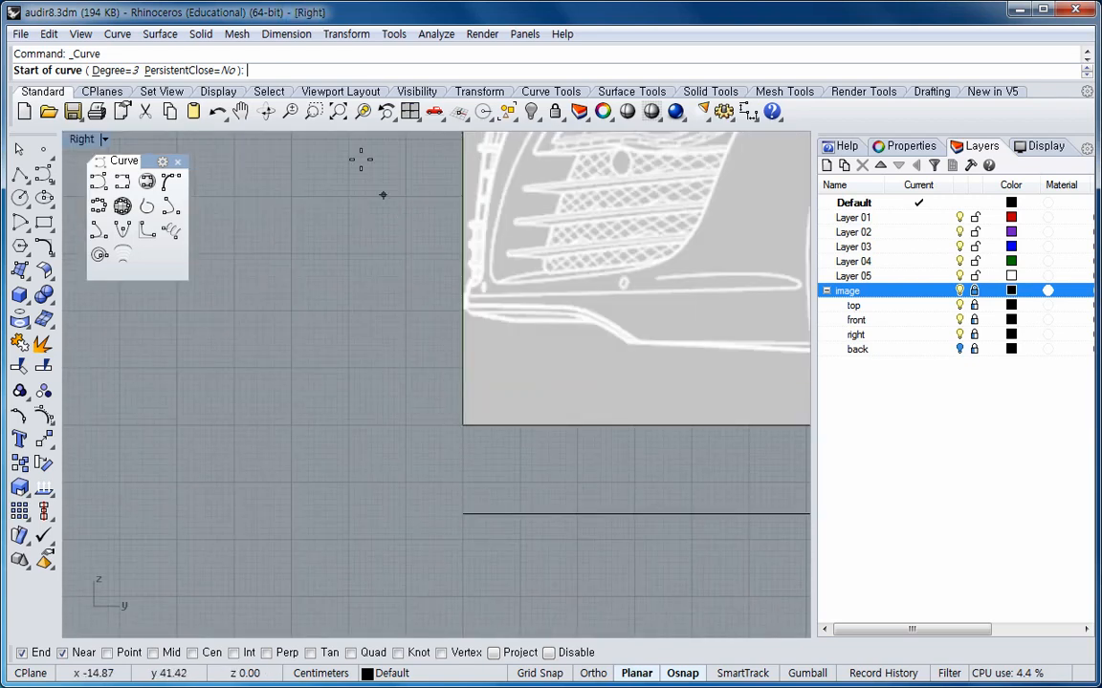
click(340, 113)
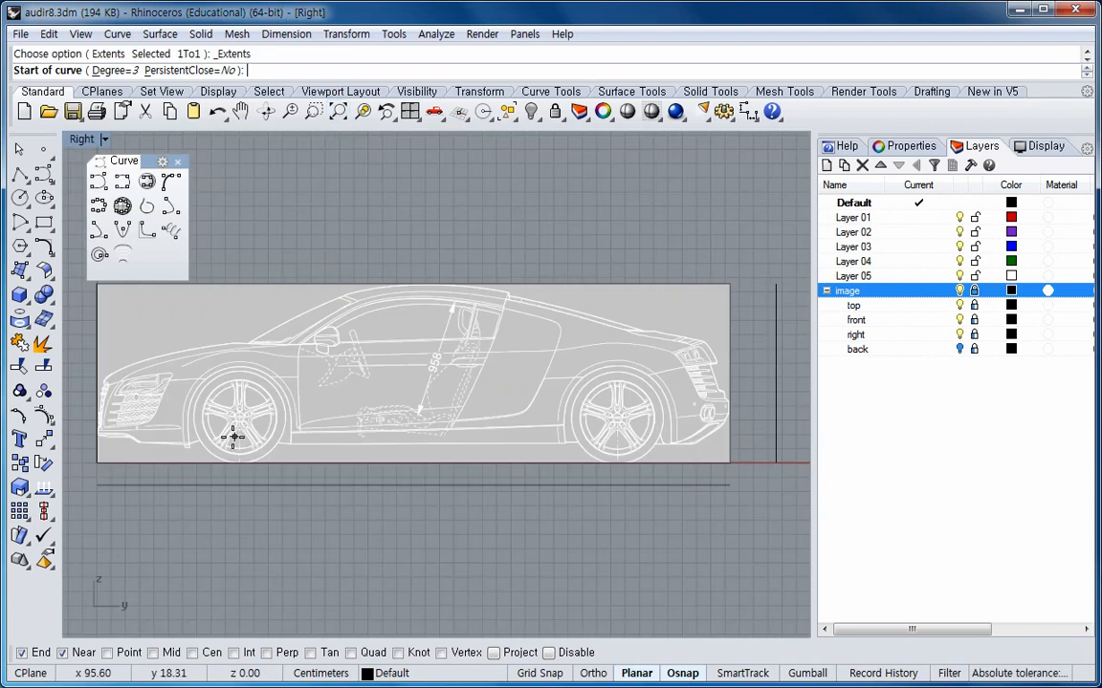
scroll(220, 438, up, 4)
scroll(220, 437, up, 3)
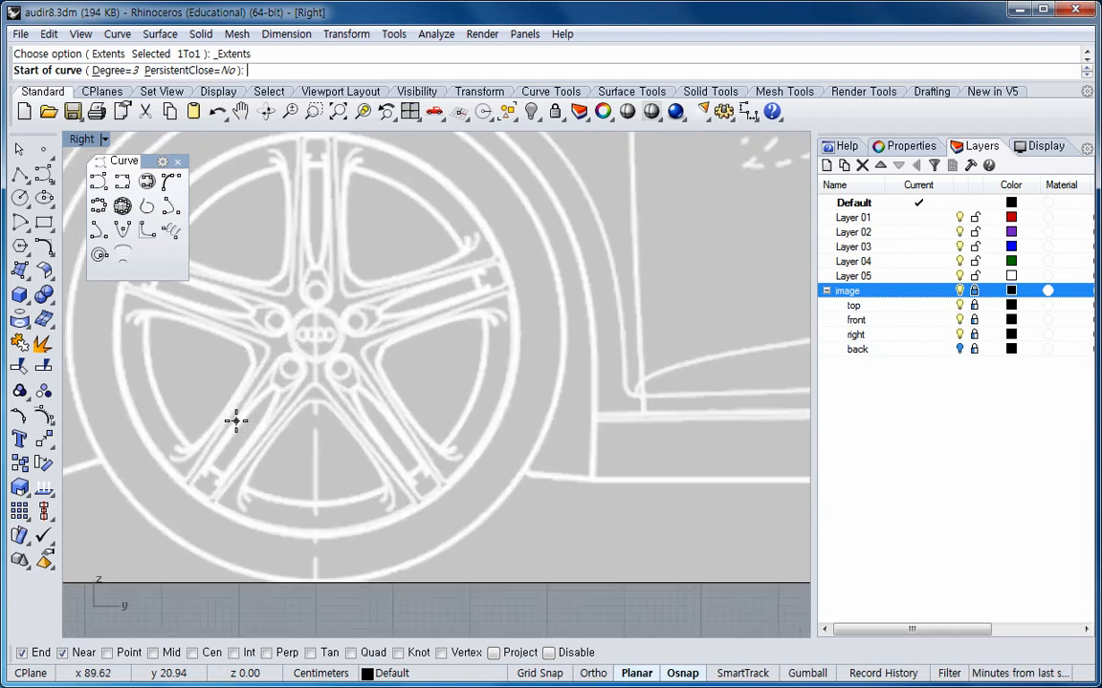
scroll(312, 369, down, 1)
scroll(327, 332, down, 3)
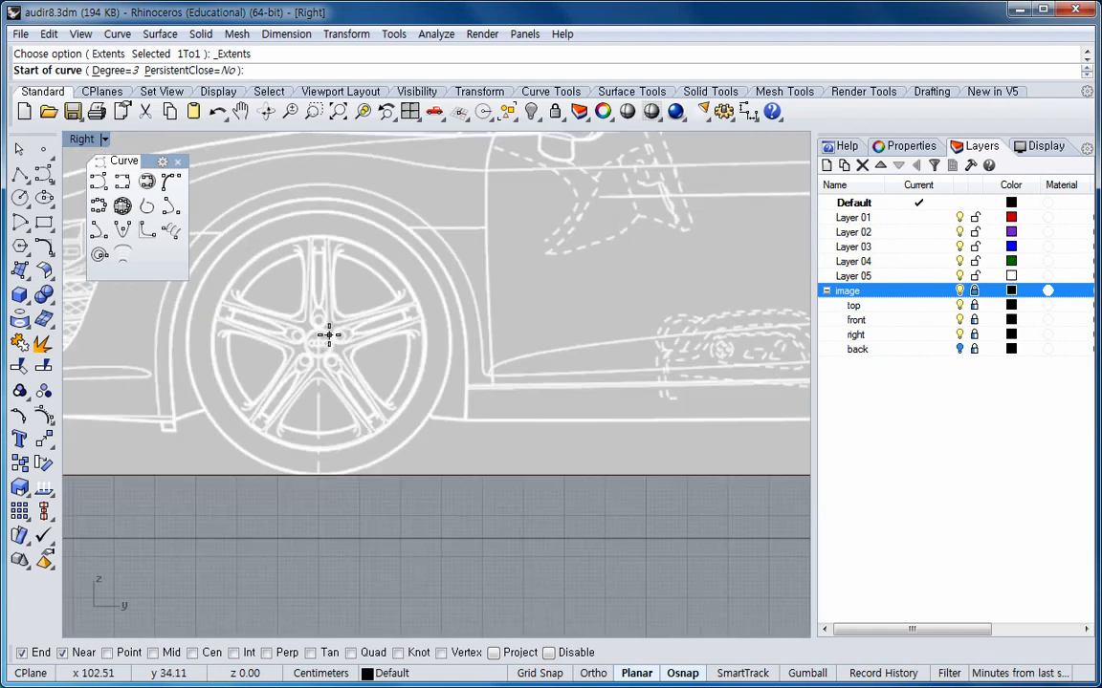
scroll(351, 432, up, 2)
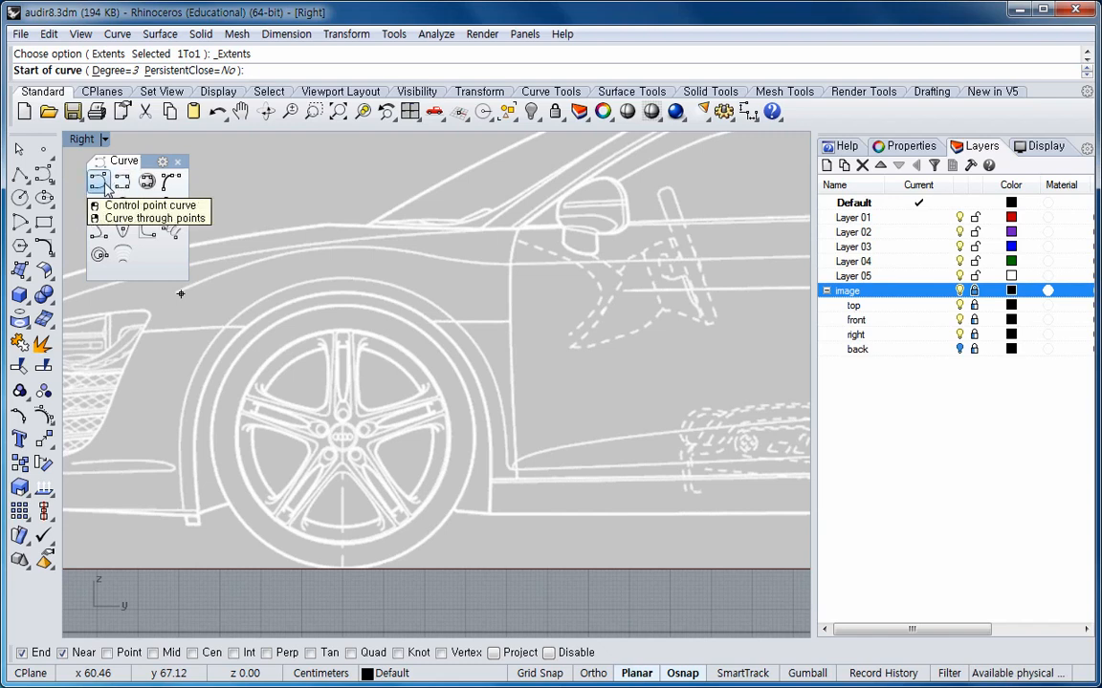
click(101, 185)
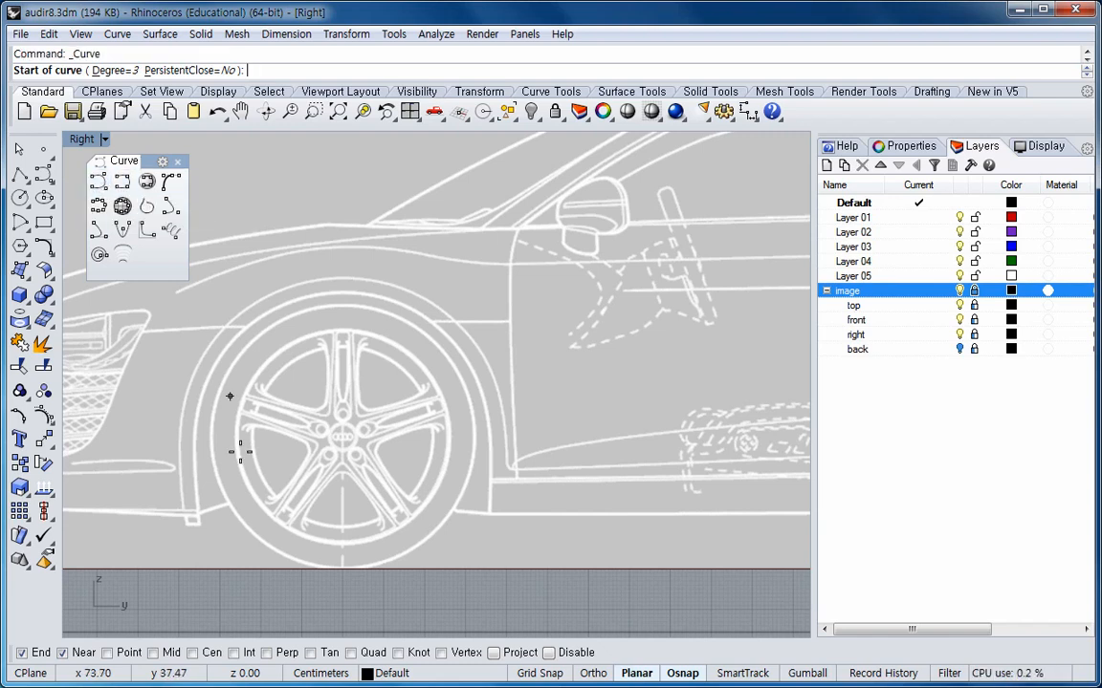
click(219, 481)
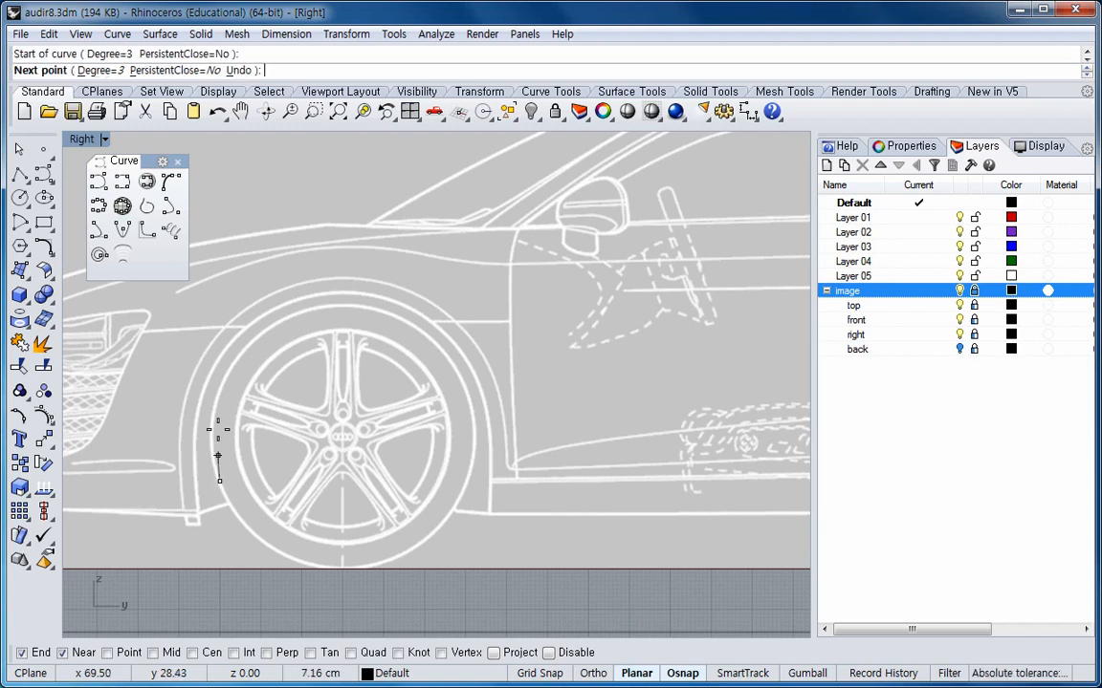
click(218, 391)
click(309, 312)
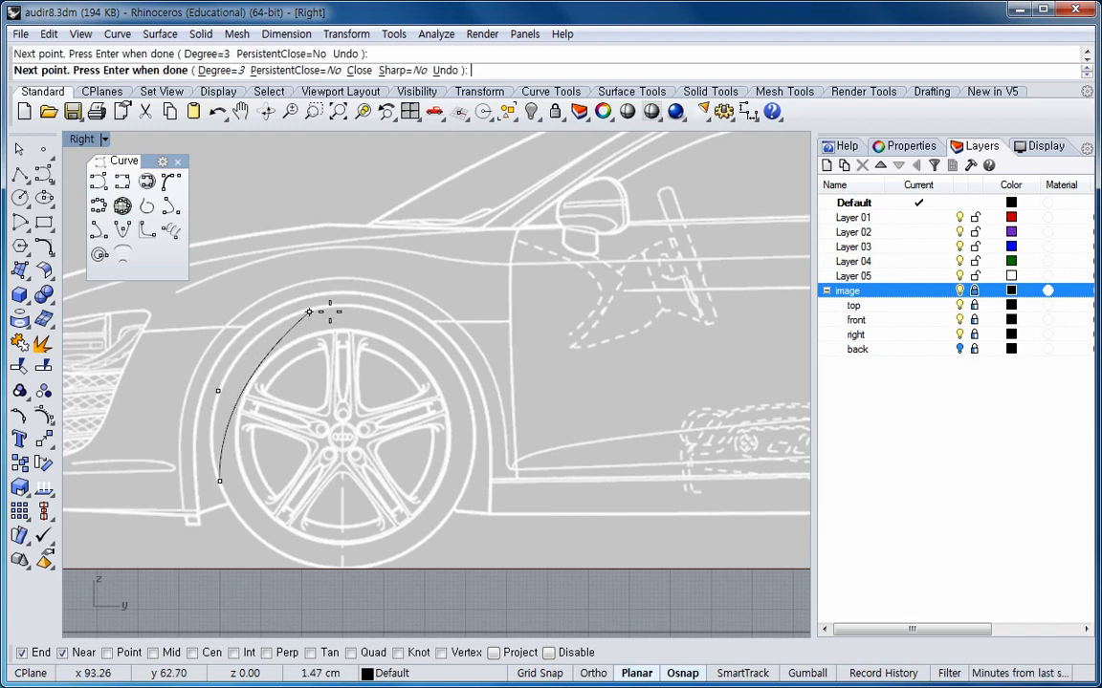
click(405, 321)
click(477, 412)
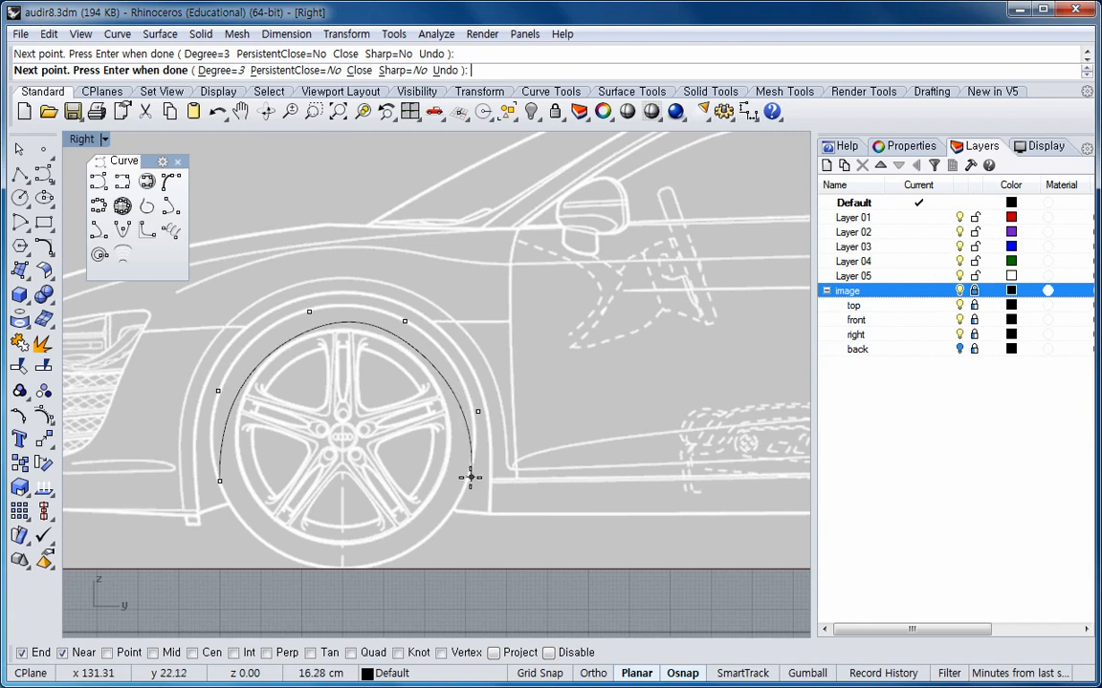
click(468, 484)
key(Return)
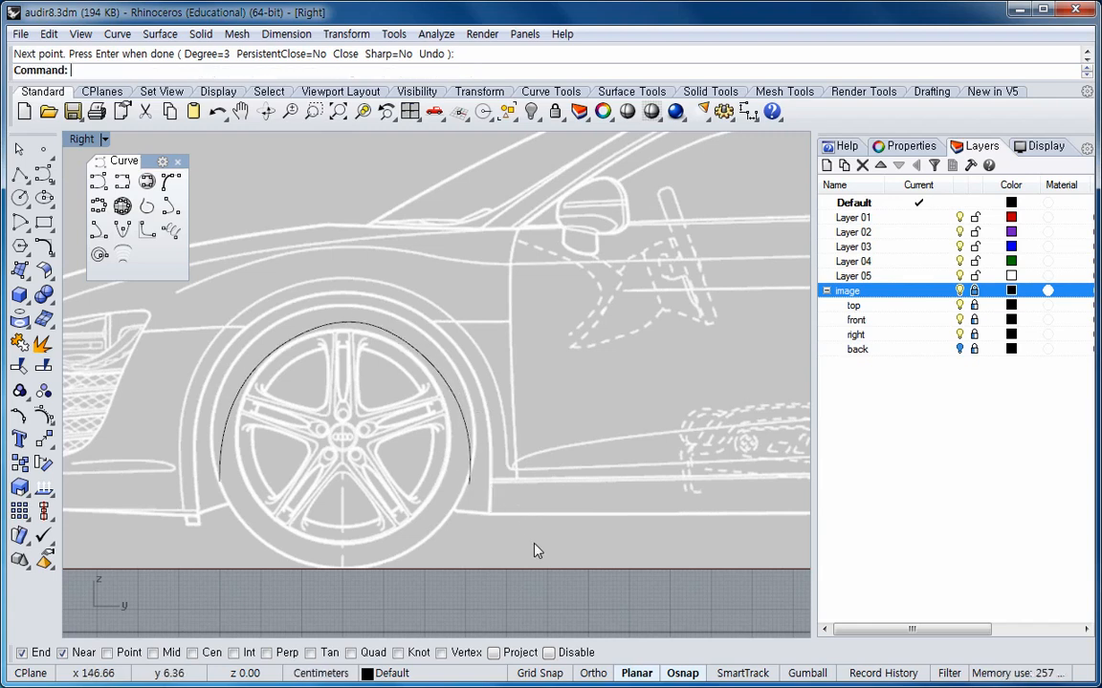
Show the arch curve's control points and drag and nudge them until the curve follows the wheel arch outline.
click(364, 326)
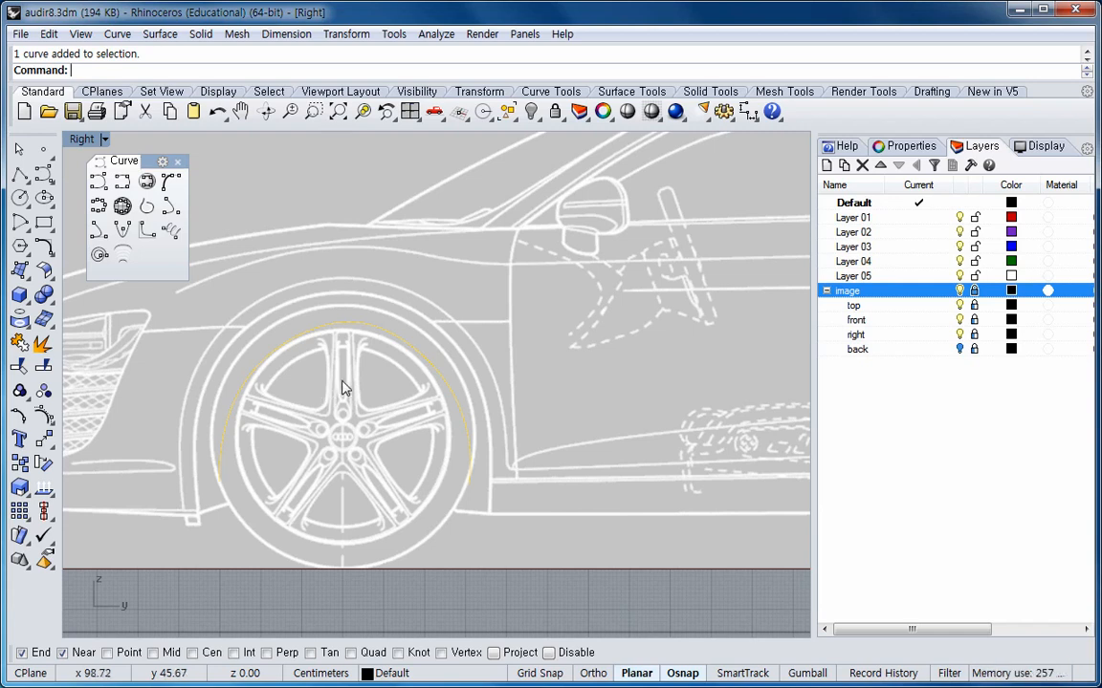
click(45, 417)
drag(218, 393, 201, 361)
drag(309, 314, 310, 288)
drag(412, 328, 448, 318)
drag(483, 421, 492, 422)
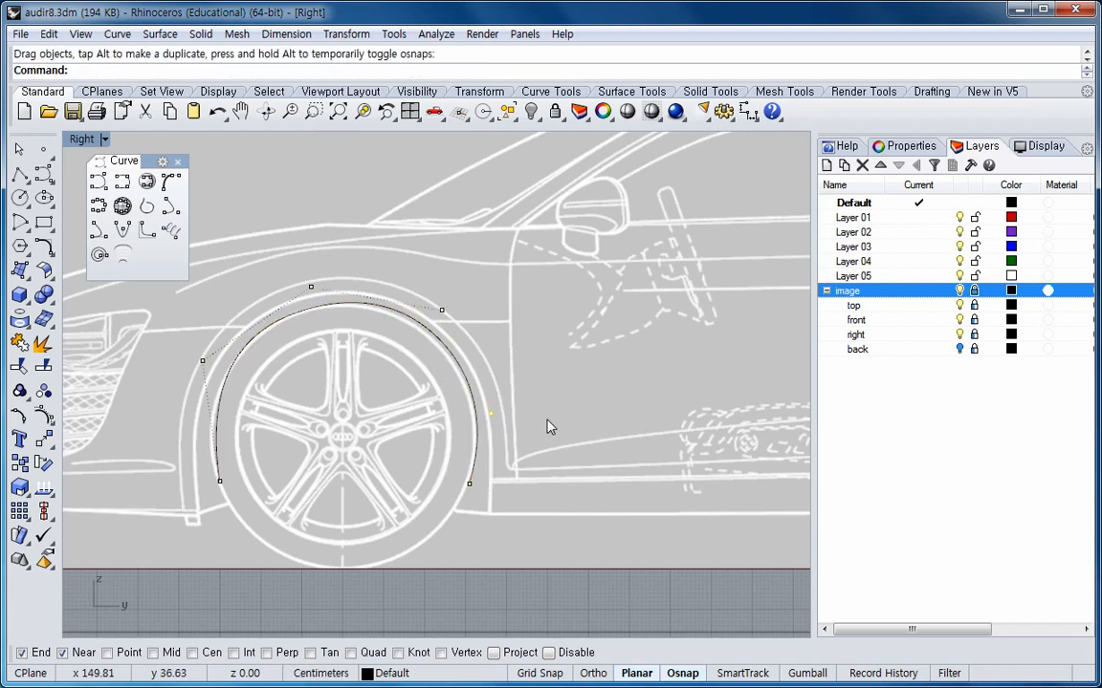
key(alt+Left)
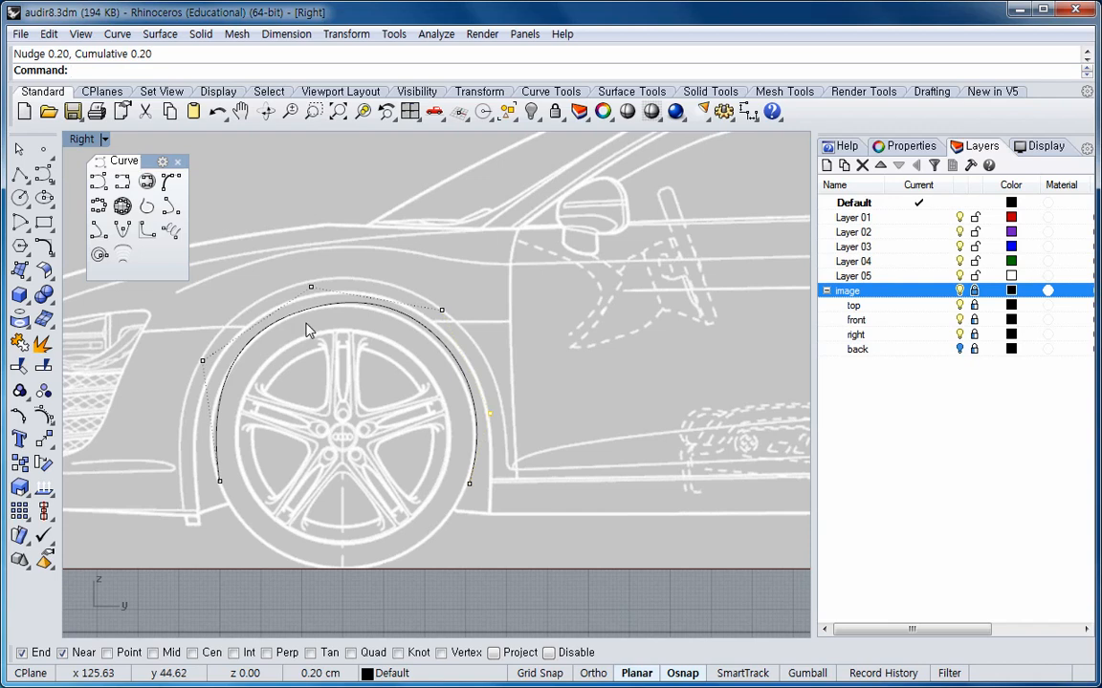
click(441, 311)
key(alt+Left)
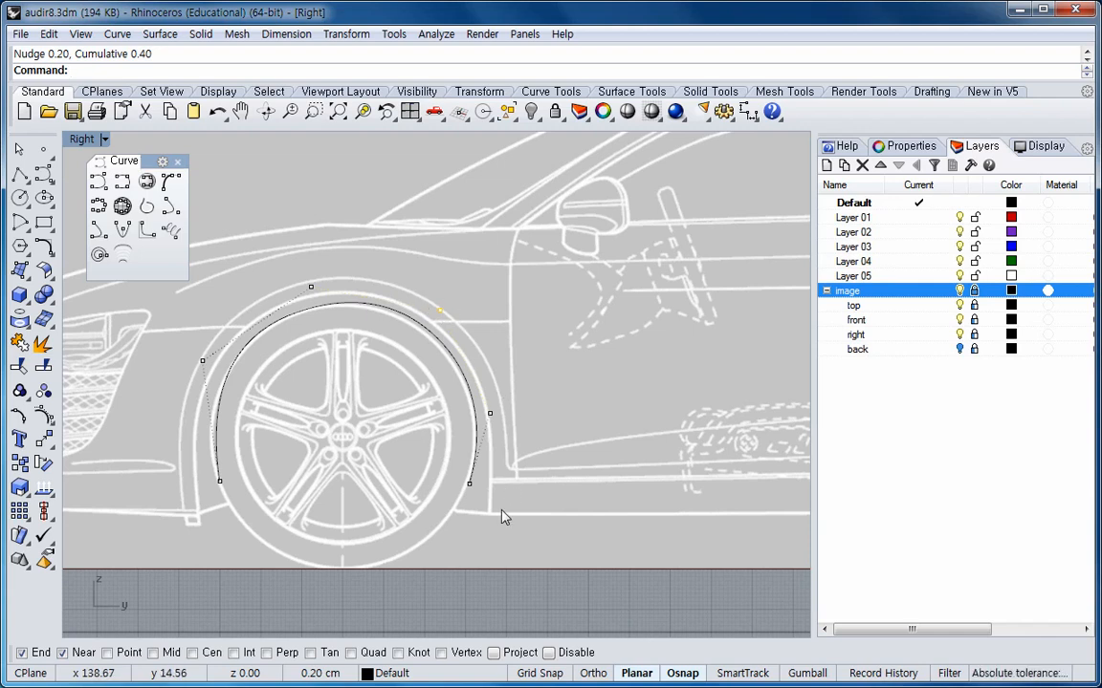
key(Escape)
Turn off control points and display the edit points of the arch curve.
right_click(43, 415)
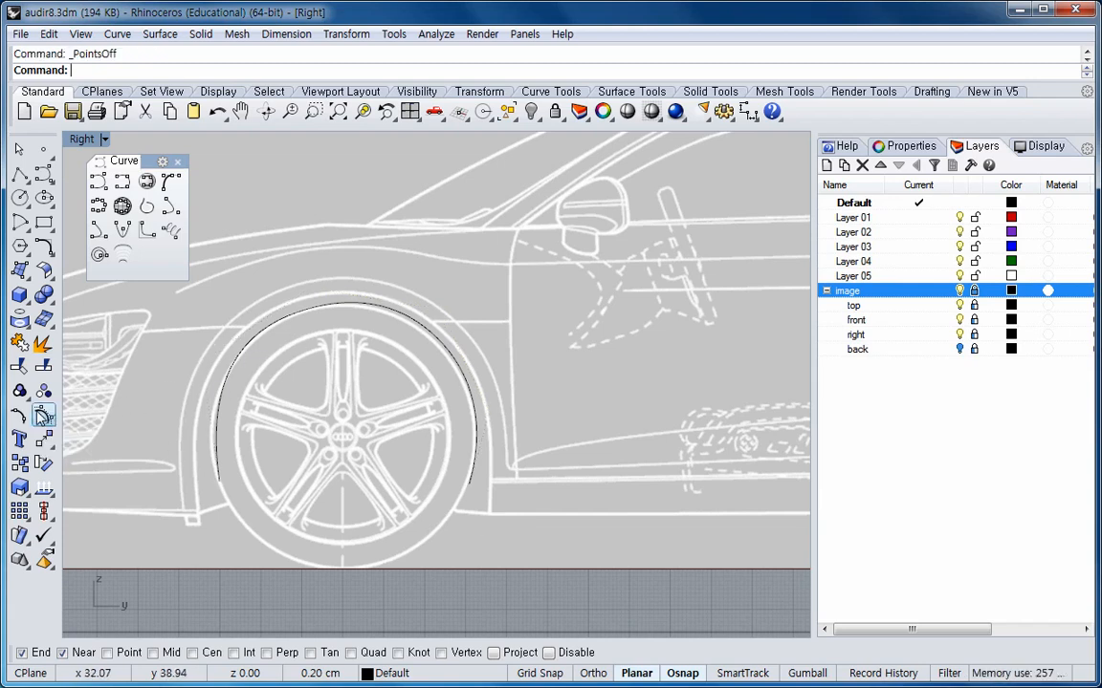
click(23, 415)
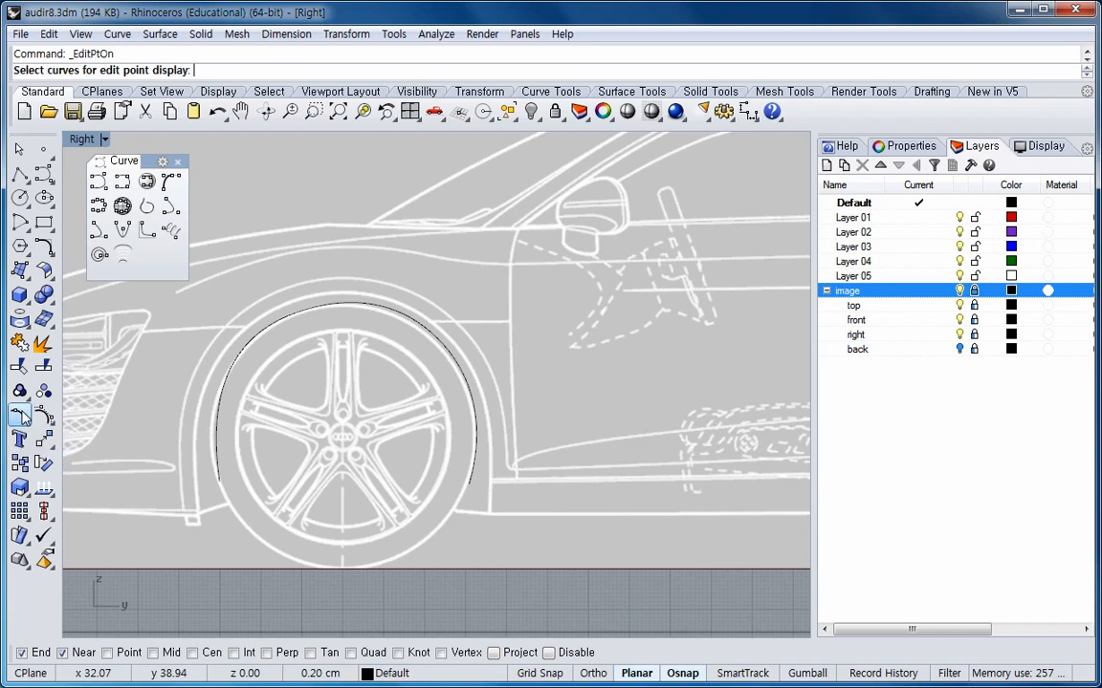
click(220, 401)
key(Return)
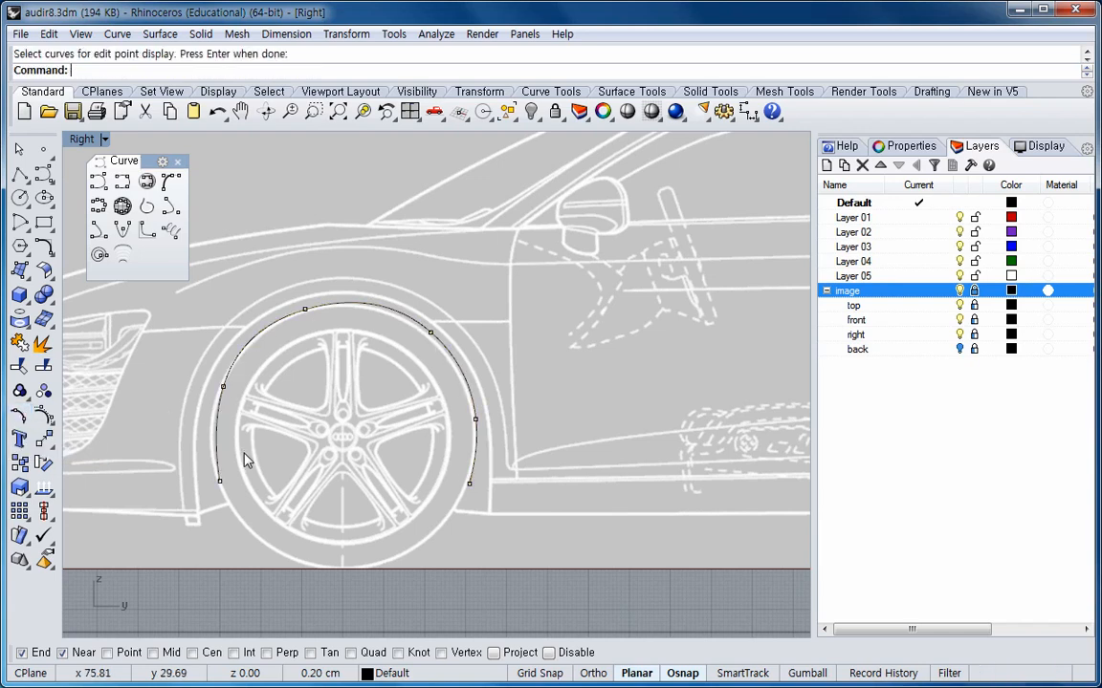
Nudge the arch curve's upper-right and right-side edit points downward so the curve follows the wheel arch.
click(431, 336)
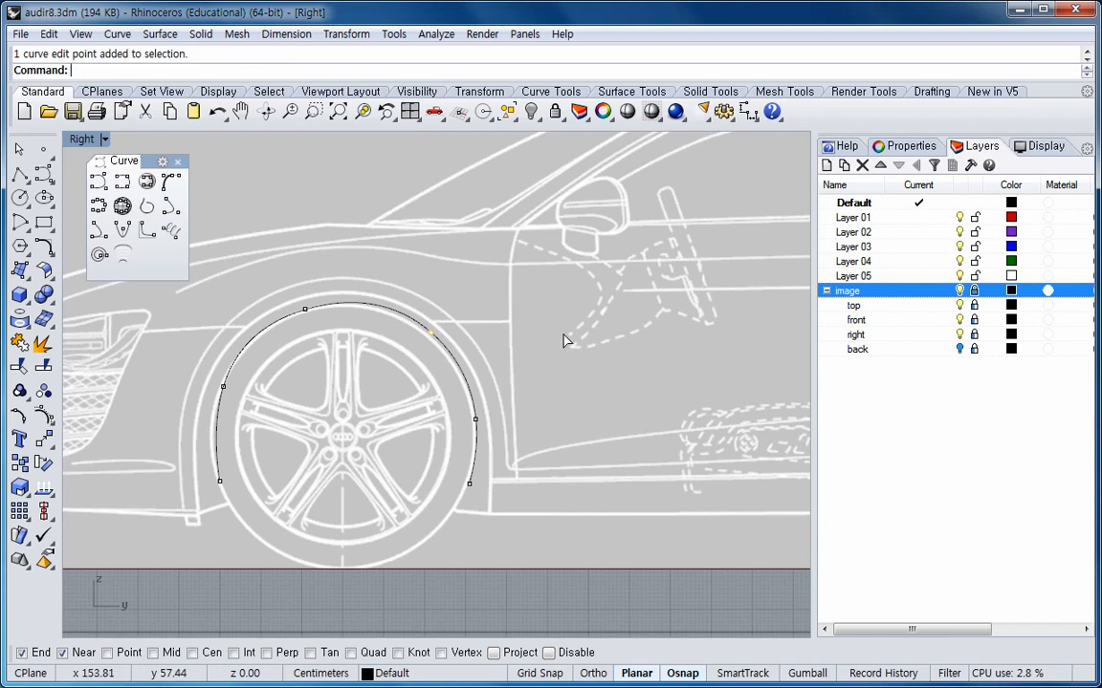
key(alt+Down)
key(alt+Down)
key(alt+Down)
key(alt+Down)
key(alt+Up)
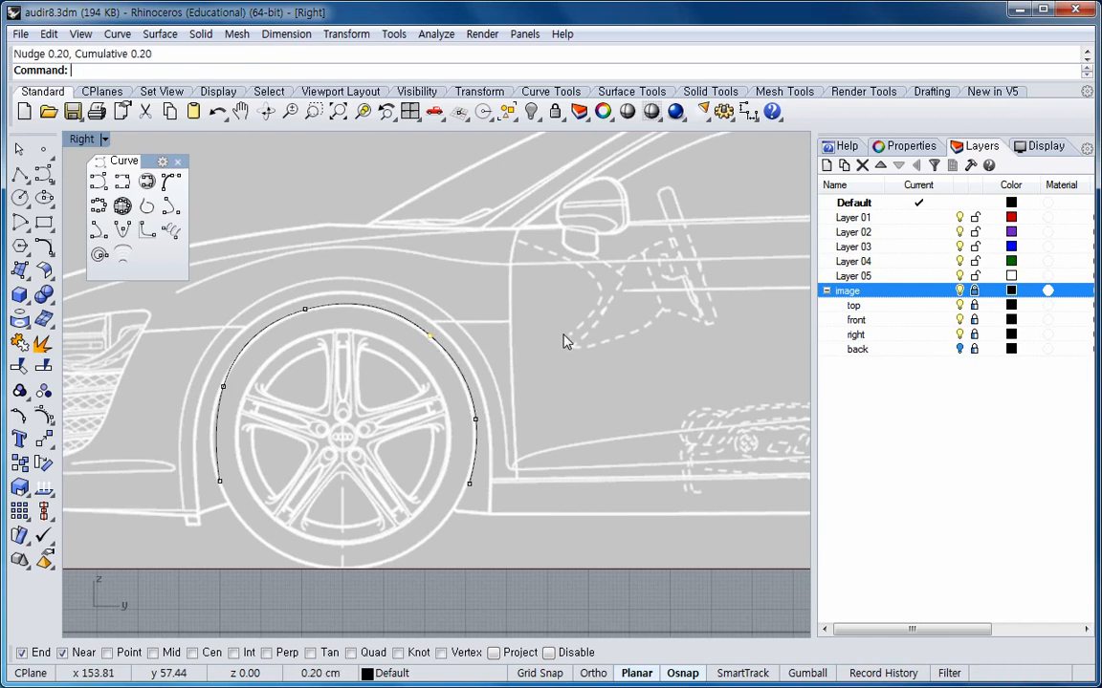
click(476, 419)
key(alt+Down)
key(alt+Down)
Nudge the top and left edit points of the arch curve up, left and down to fit the arch outline.
click(303, 310)
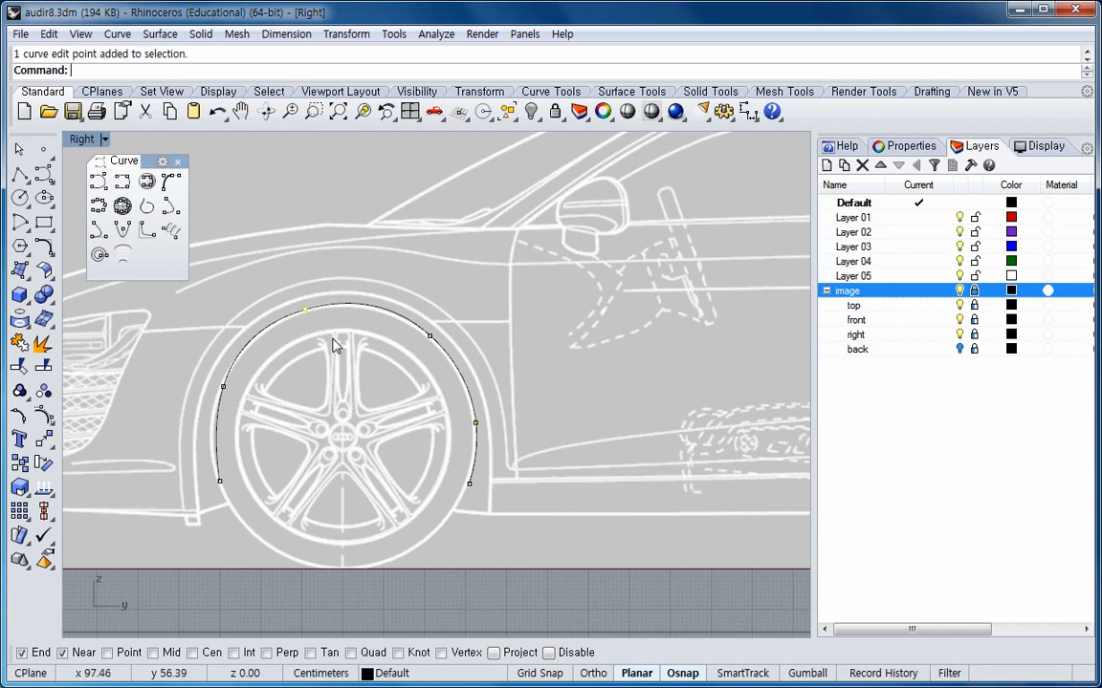
key(alt+Up)
key(alt+Up)
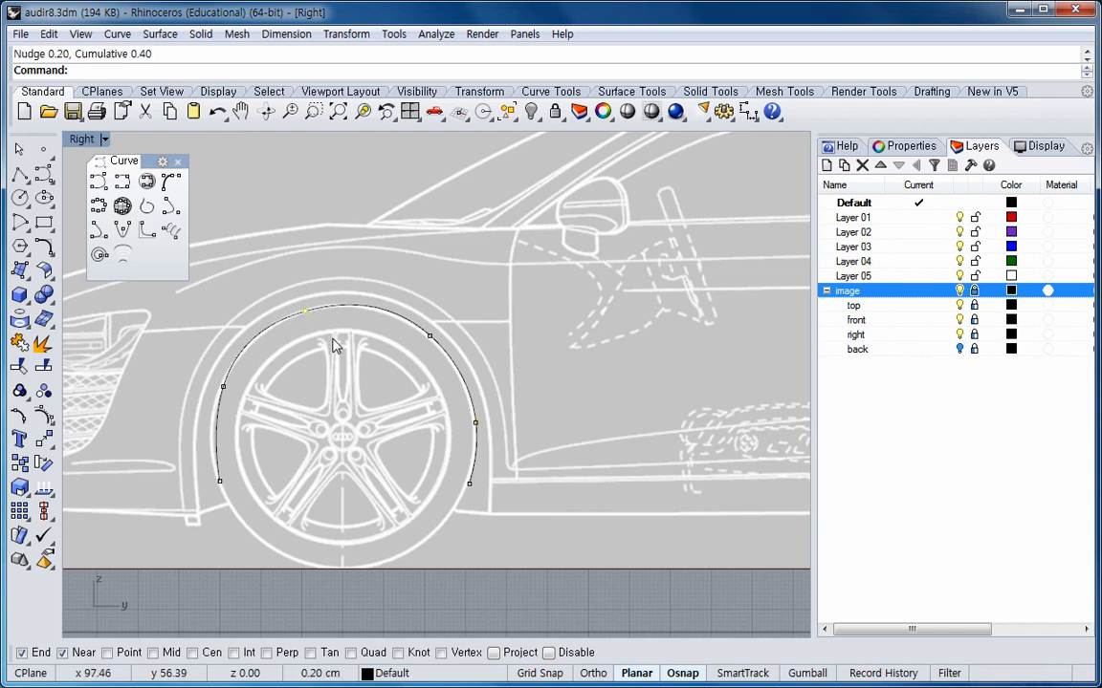
click(222, 386)
key(alt+Left)
key(alt+Down)
key(alt+Down)
key(alt+Down)
key(alt+Down)
key(alt+Down)
key(alt+Down)
key(alt+Down)
key(alt+Down)
key(alt+Down)
key(alt+Down)
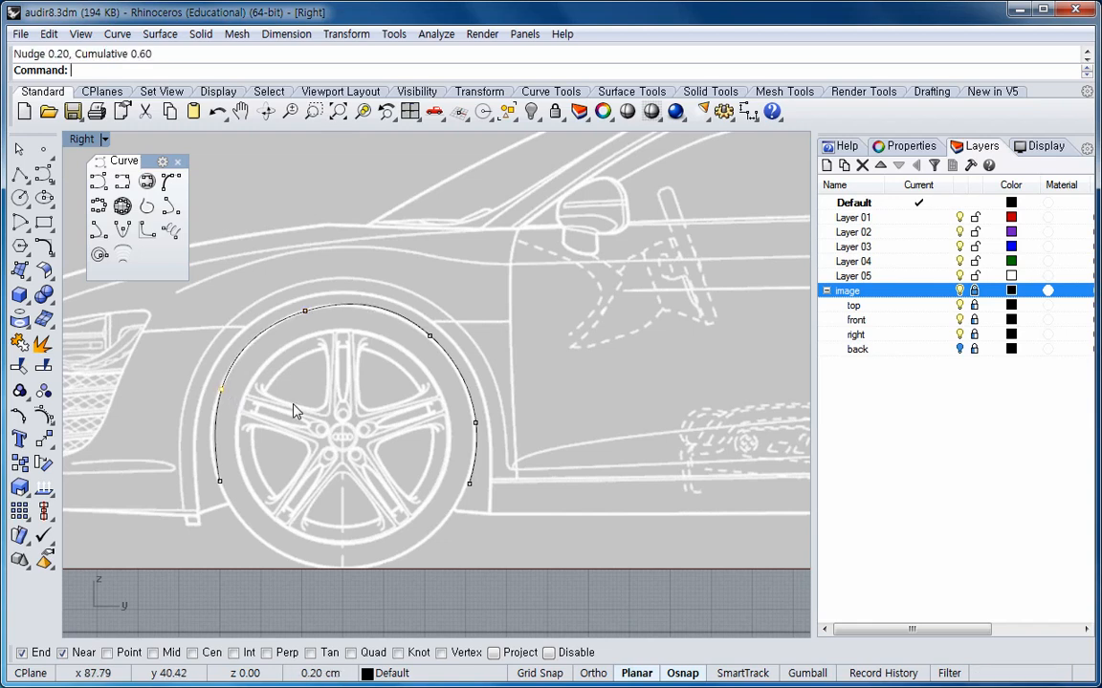
key(alt+Left)
key(alt+Left)
key(alt+Left)
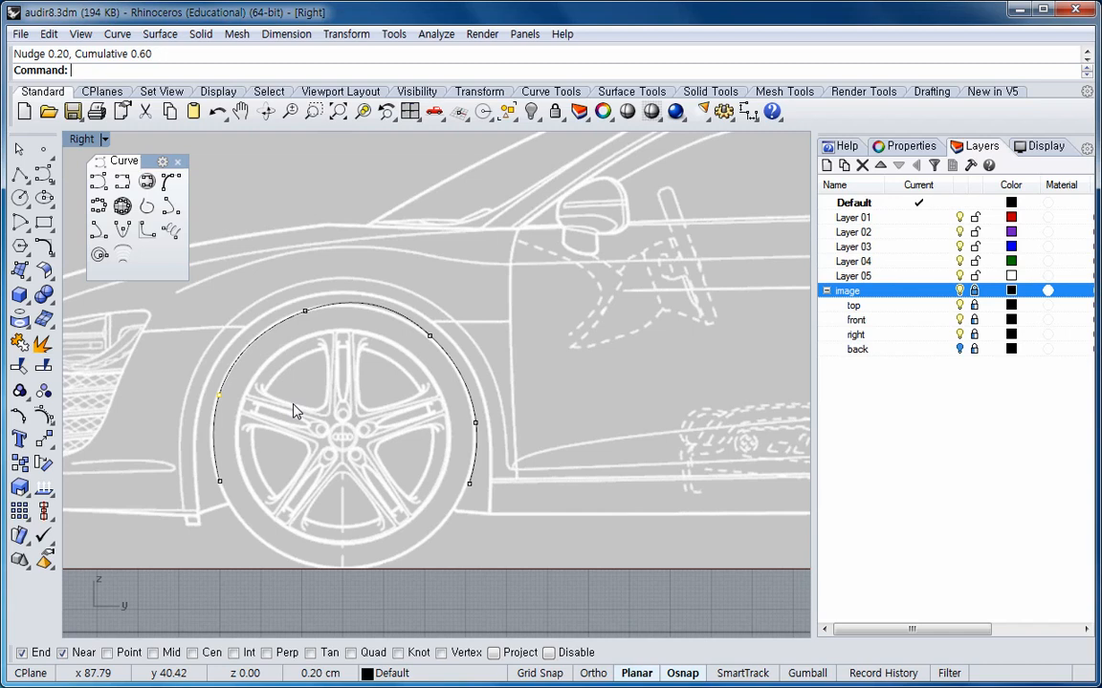
click(304, 310)
key(alt+Up)
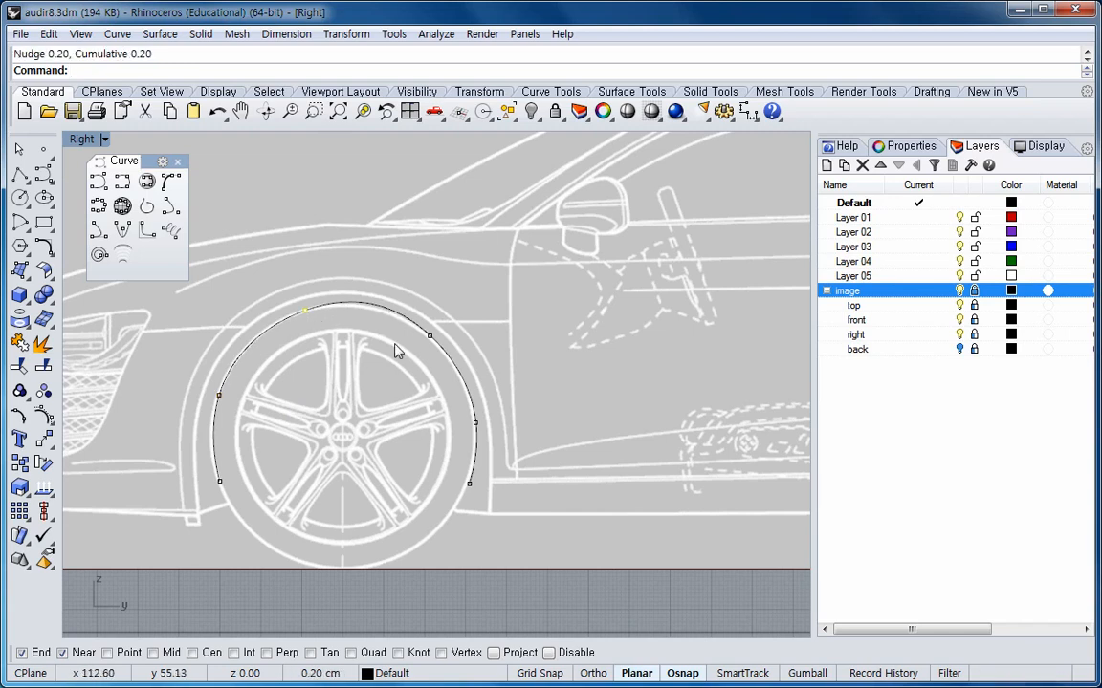
Nudge the upper-right and right-side edit points left, right and down until the curve hugs the arch.
click(428, 336)
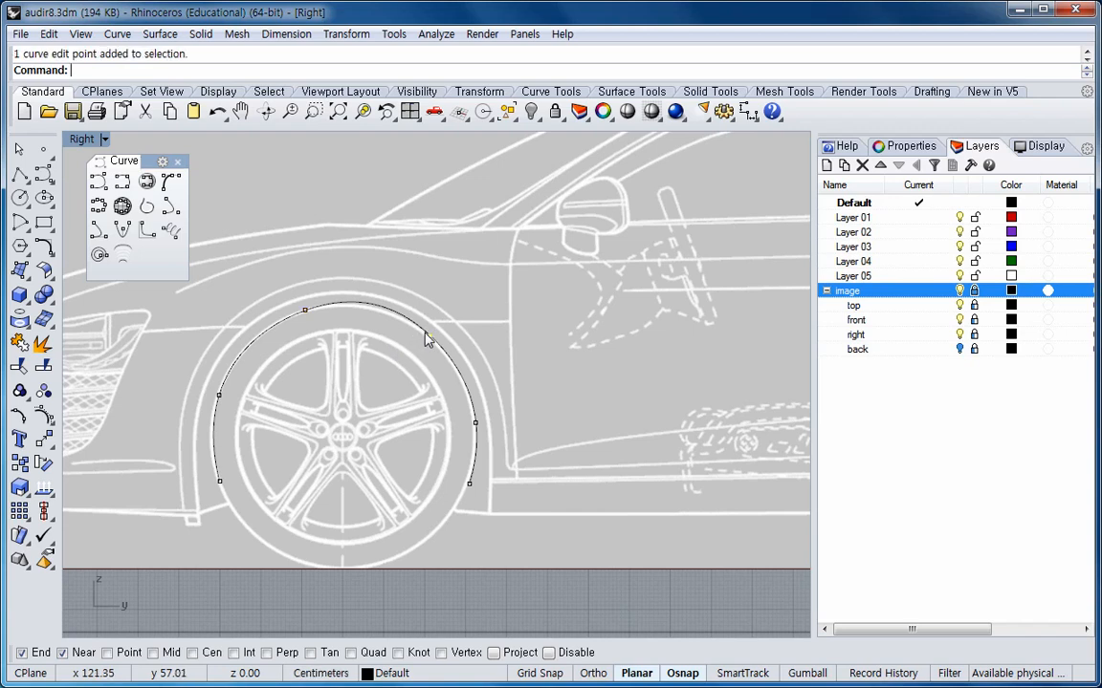
key(alt+Left)
key(alt+Left)
key(alt+Right)
key(alt+Down)
key(alt+Down)
key(alt+Down)
key(alt+Right)
key(alt+Right)
key(alt+Right)
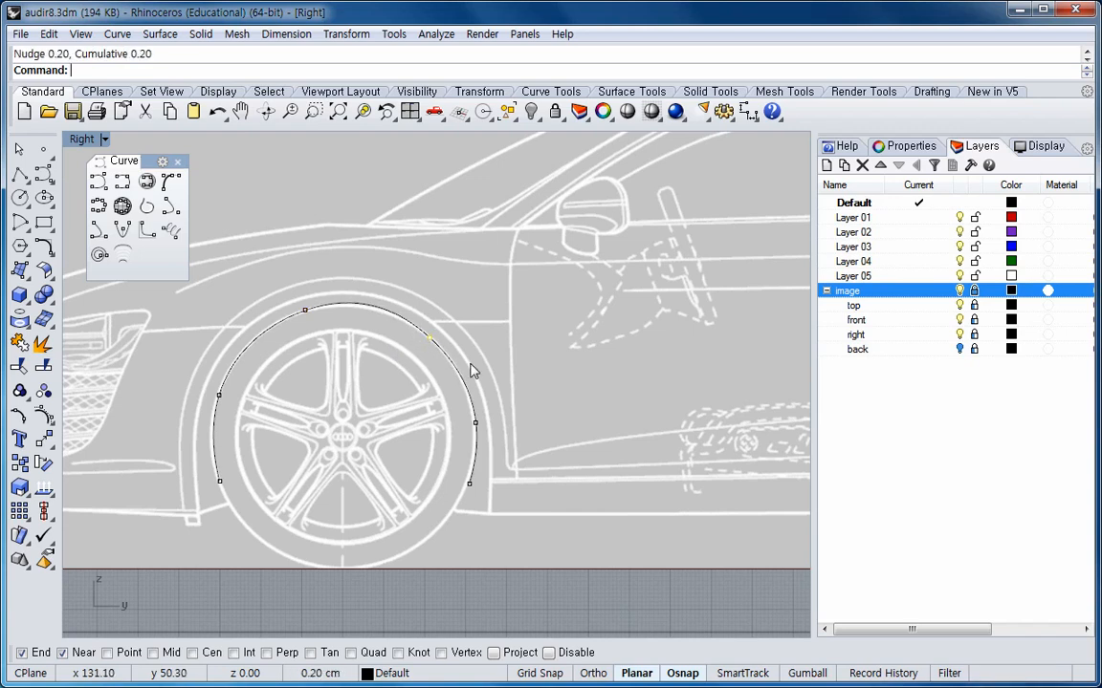
key(alt+Down)
key(alt+Down)
key(alt+Right)
key(alt+Right)
key(alt+Down)
key(alt+Down)
key(alt+Down)
key(alt+Down)
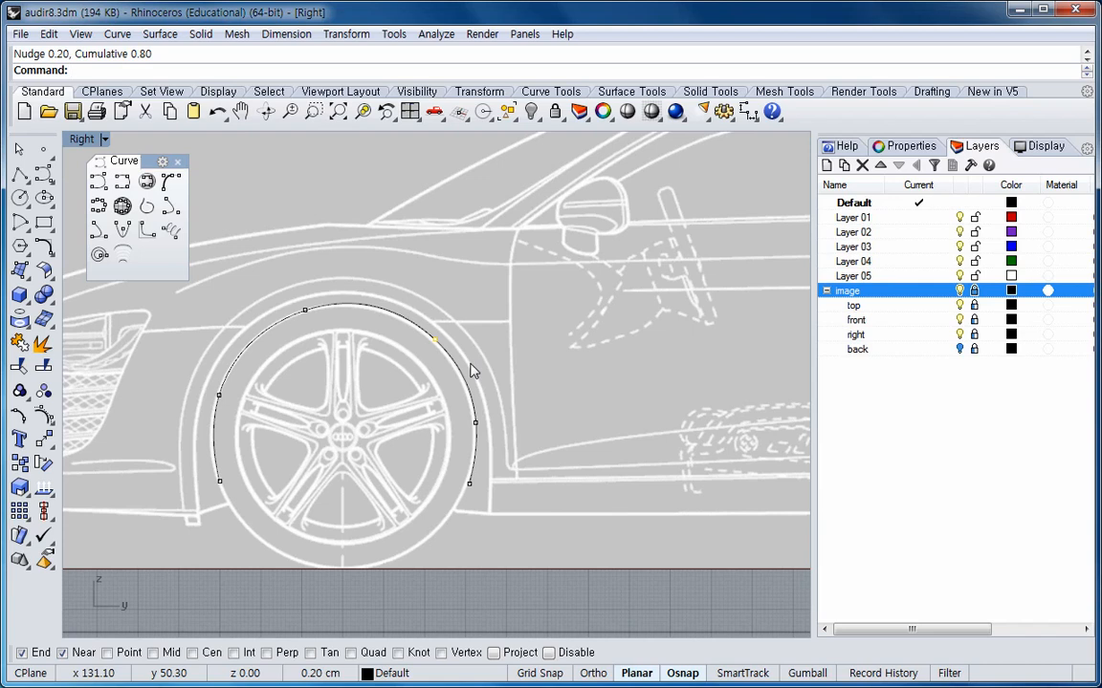
click(475, 423)
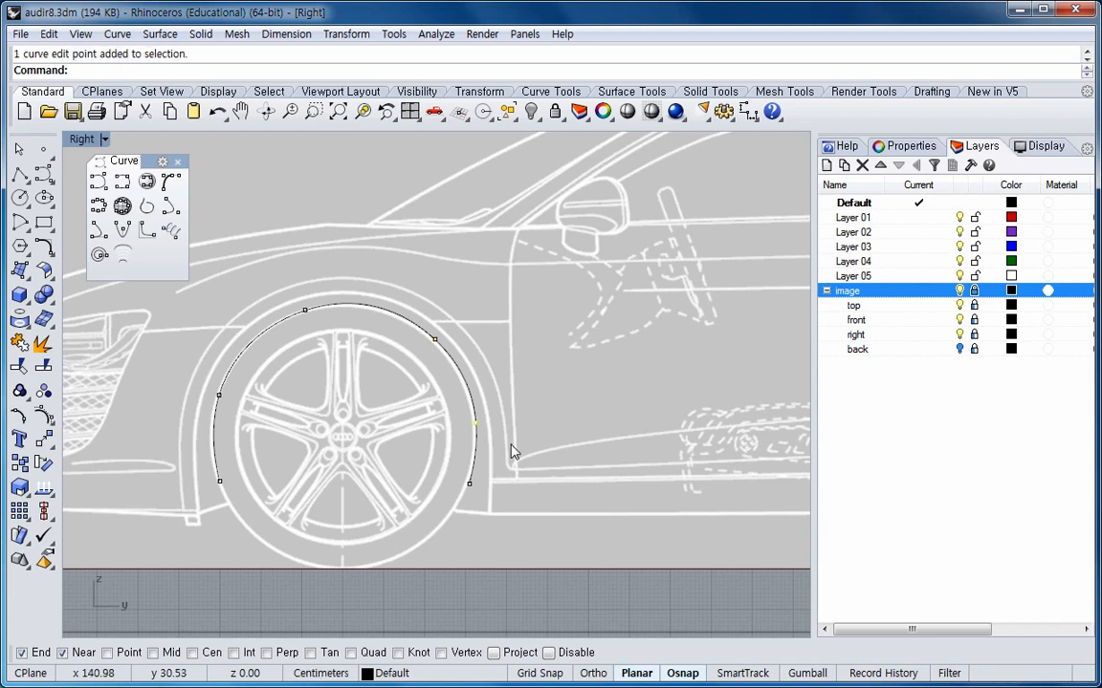
key(alt+Left)
key(alt+Left)
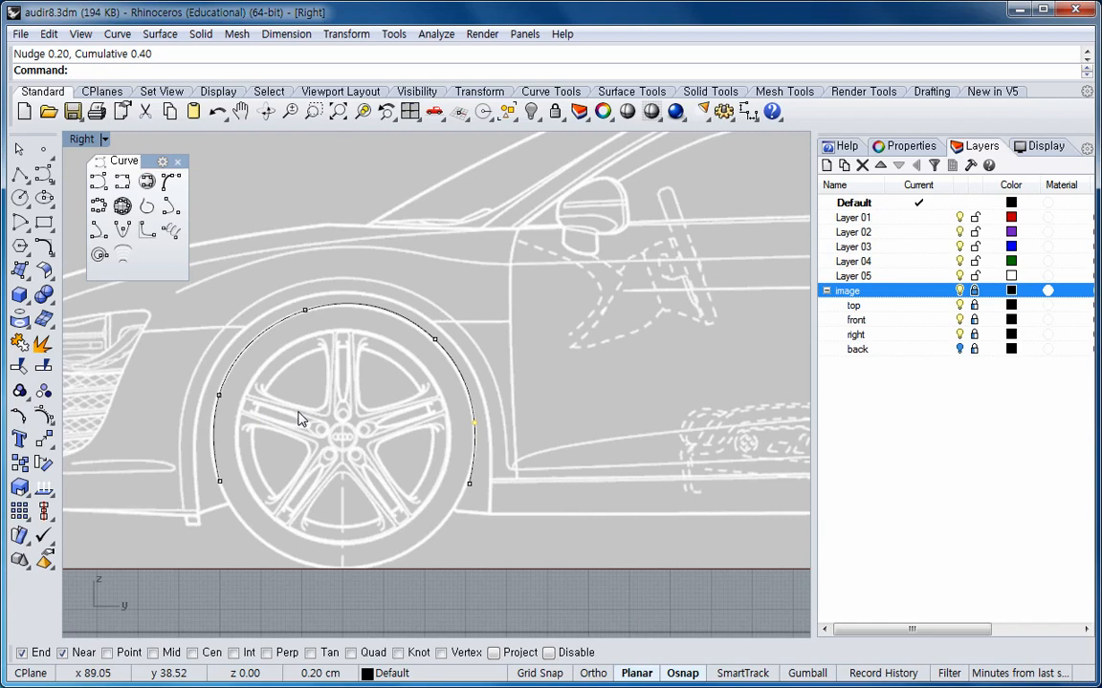
Delete the edit point on the right side of the arch curve.
click(502, 314)
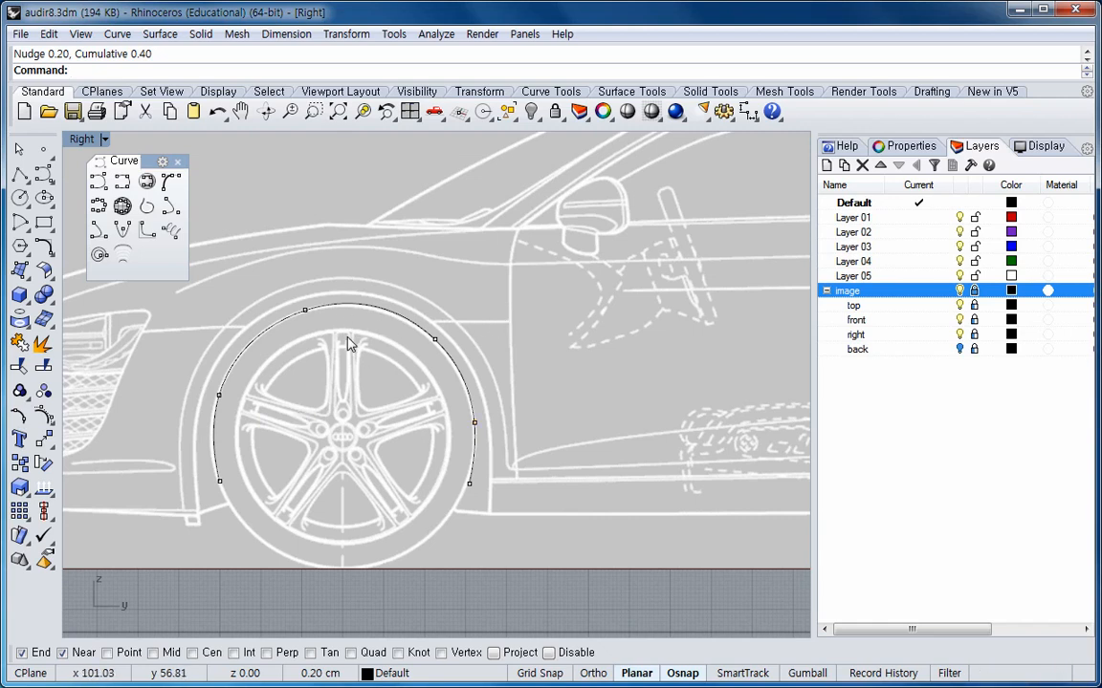
click(305, 314)
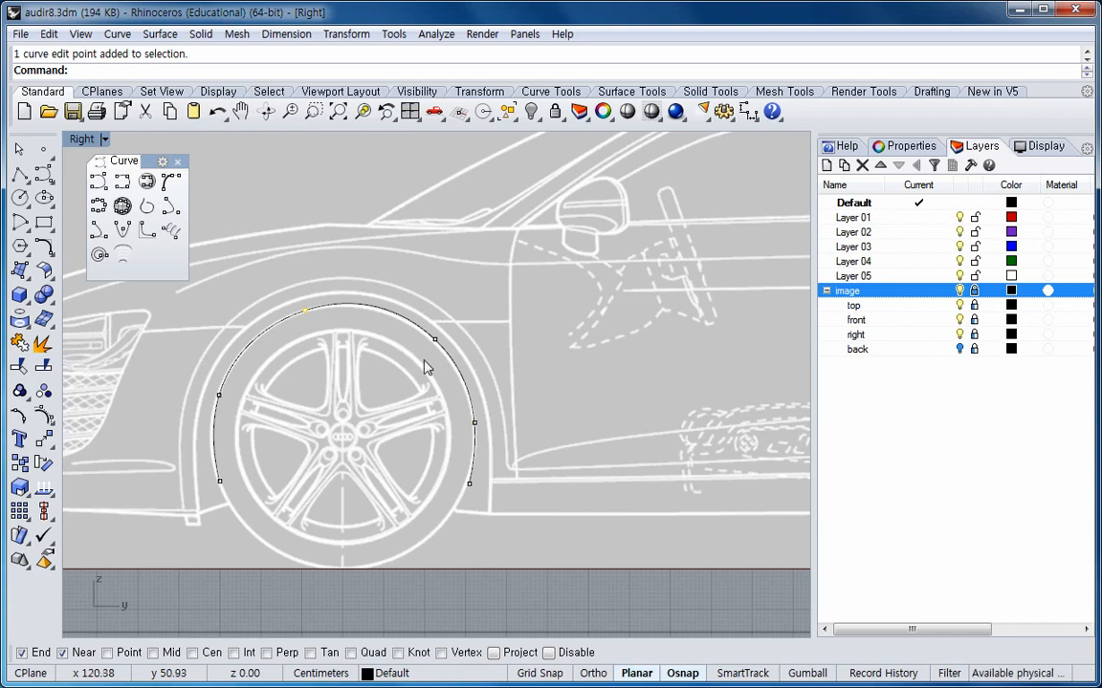
click(219, 396)
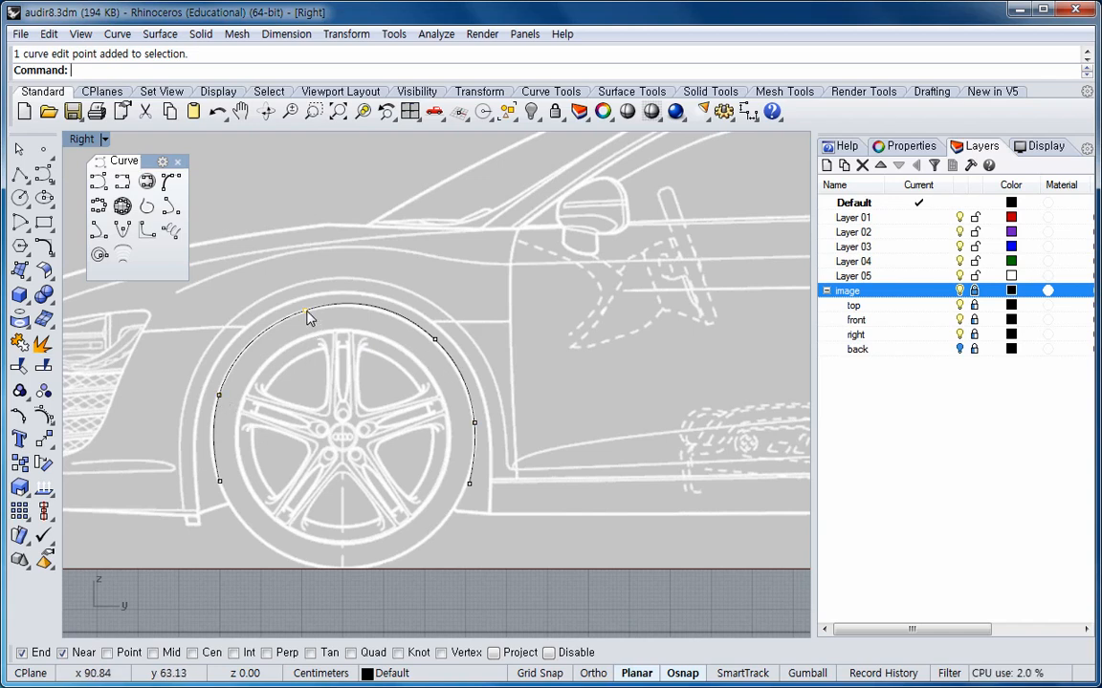
click(475, 426)
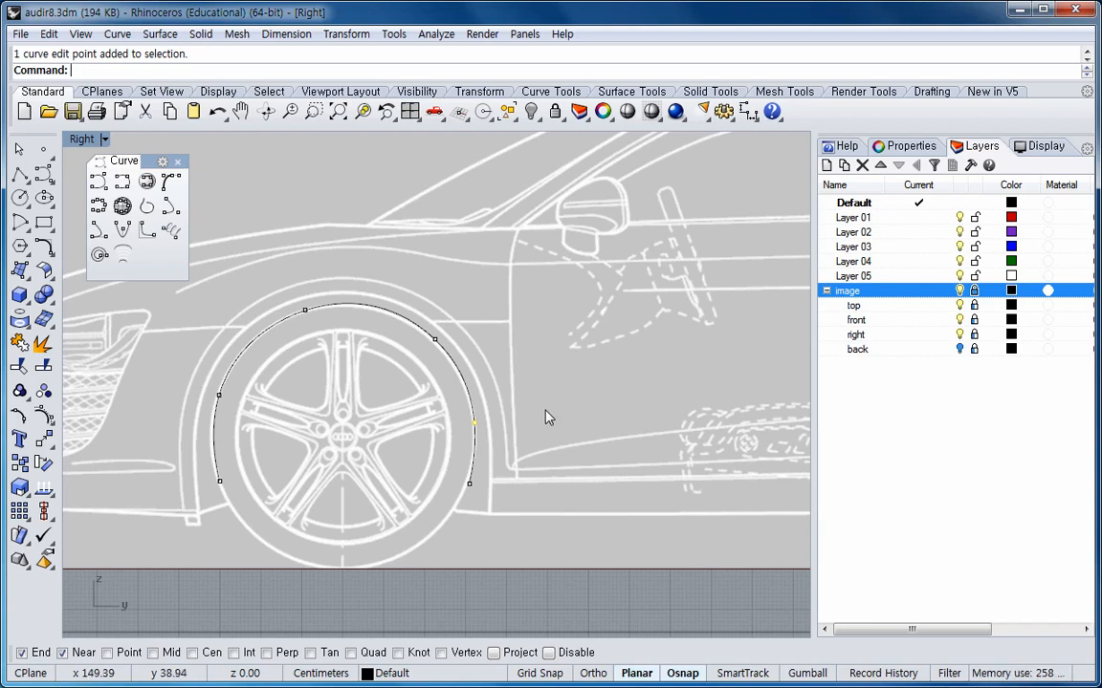
key(Delete)
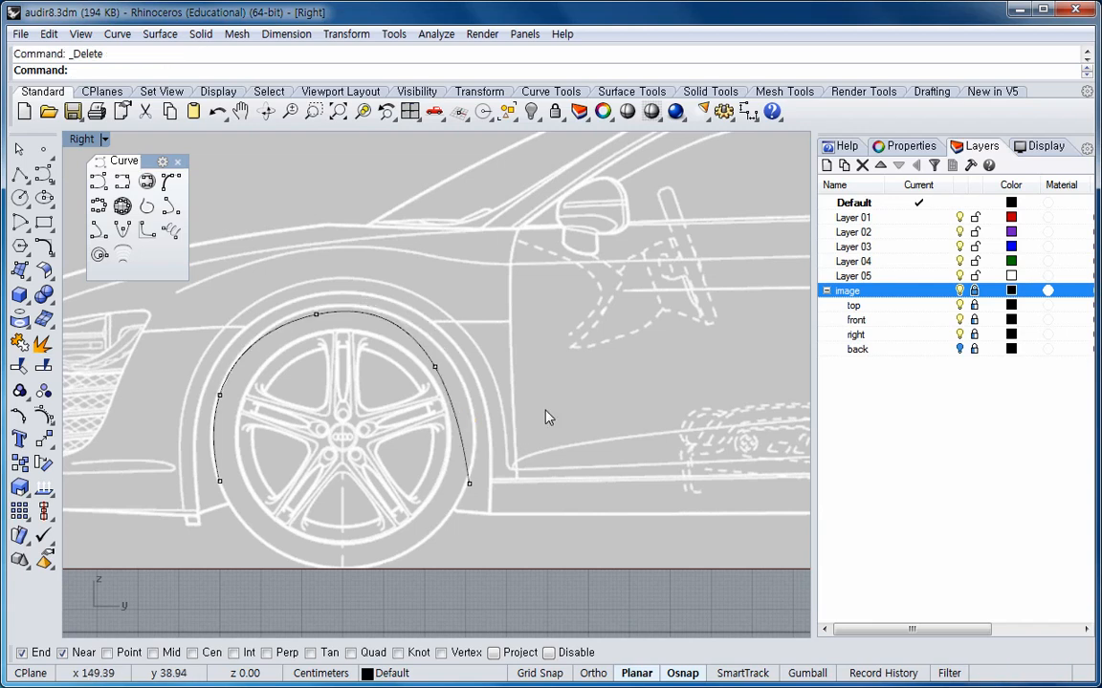
Drag the upper-right edit point outward and upward to reshape the arch curve along the outline.
click(435, 368)
drag(435, 367, 450, 362)
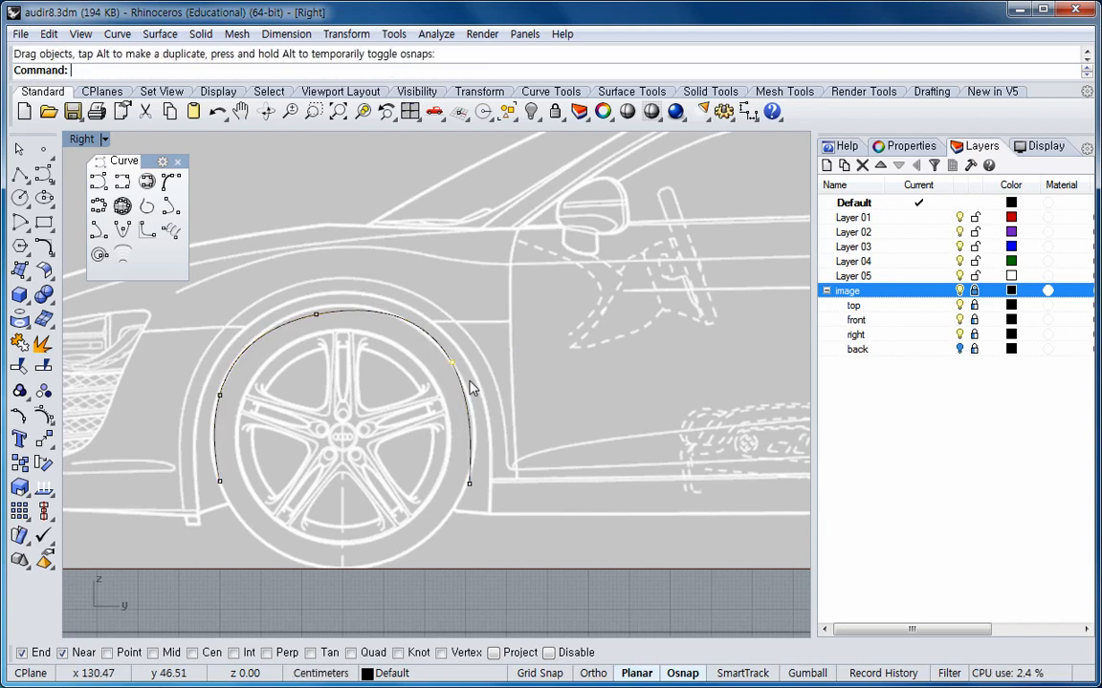
drag(456, 369, 447, 354)
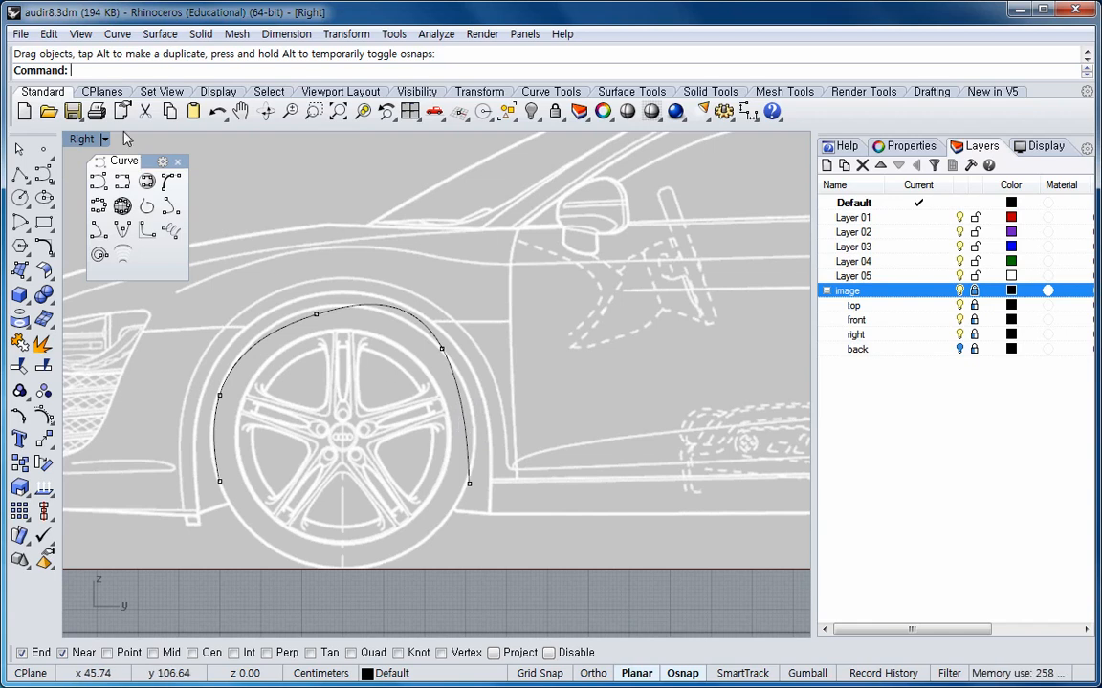
Insert an edit point on the right side of the arch curve with Insert Edit Point.
click(50, 37)
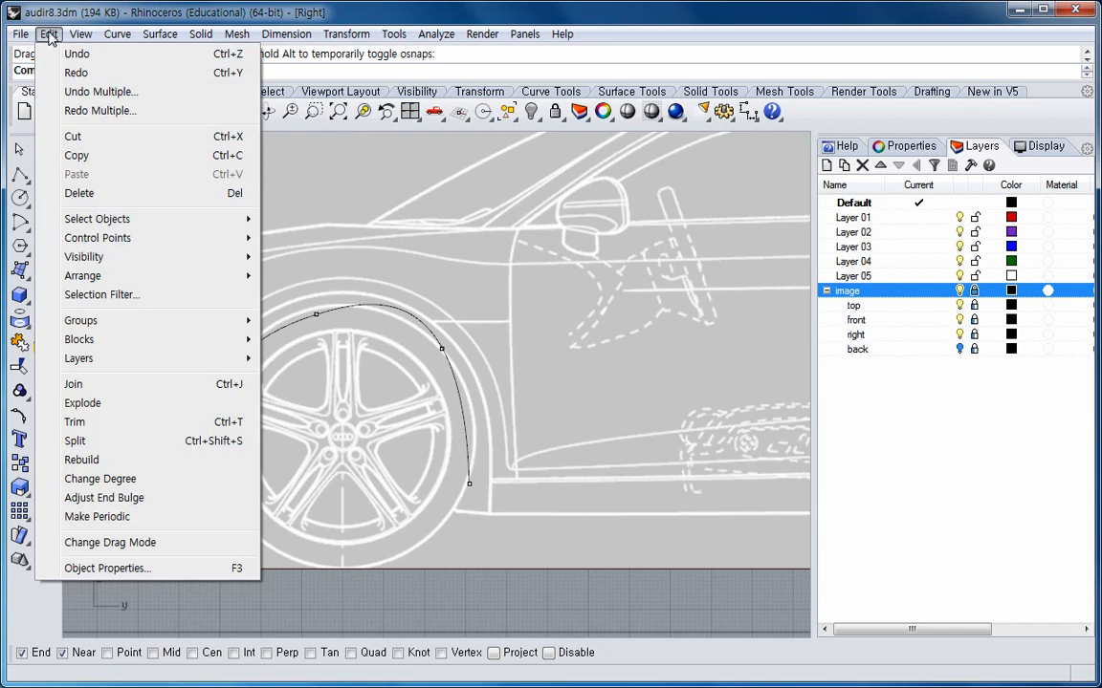
mouse_move(105, 239)
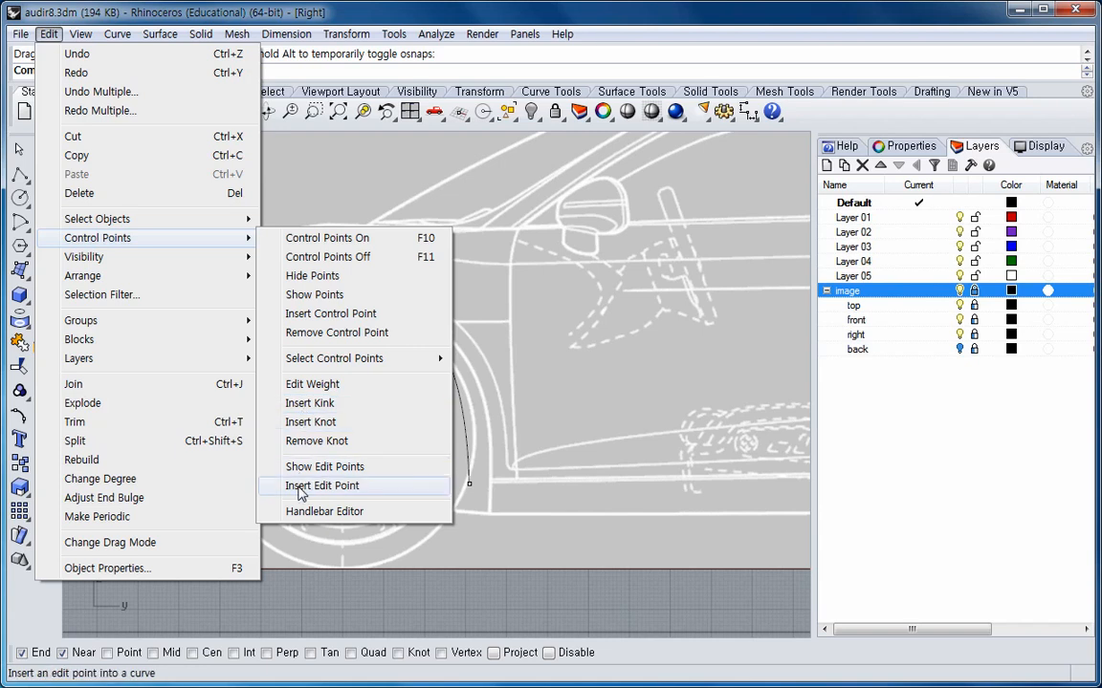
click(335, 487)
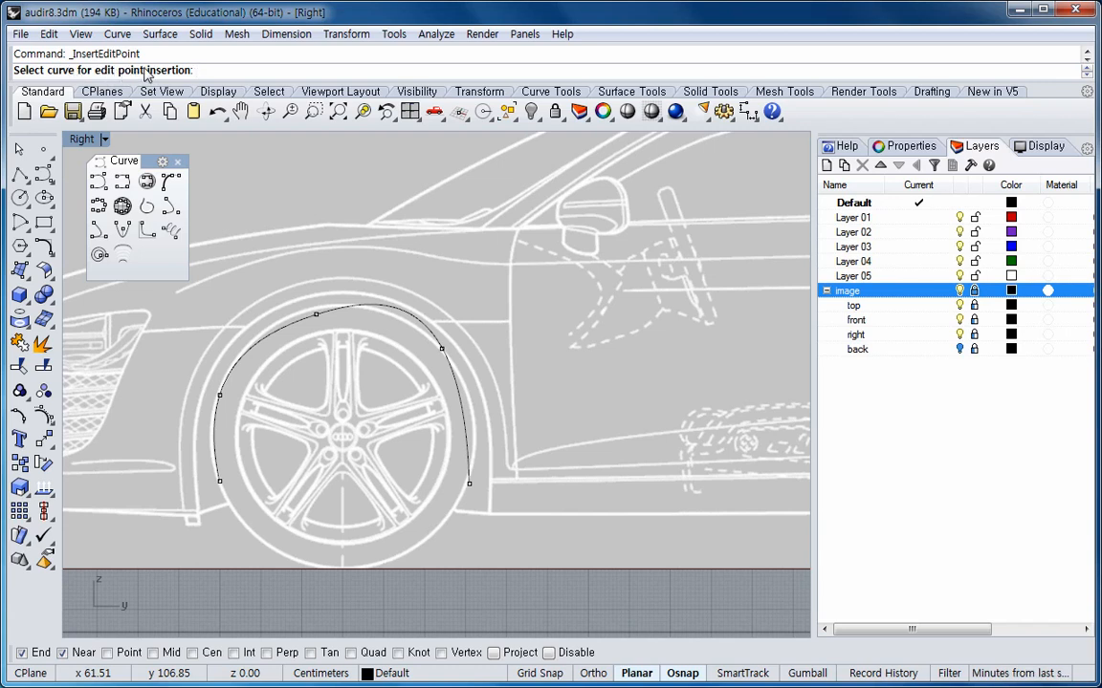
click(463, 410)
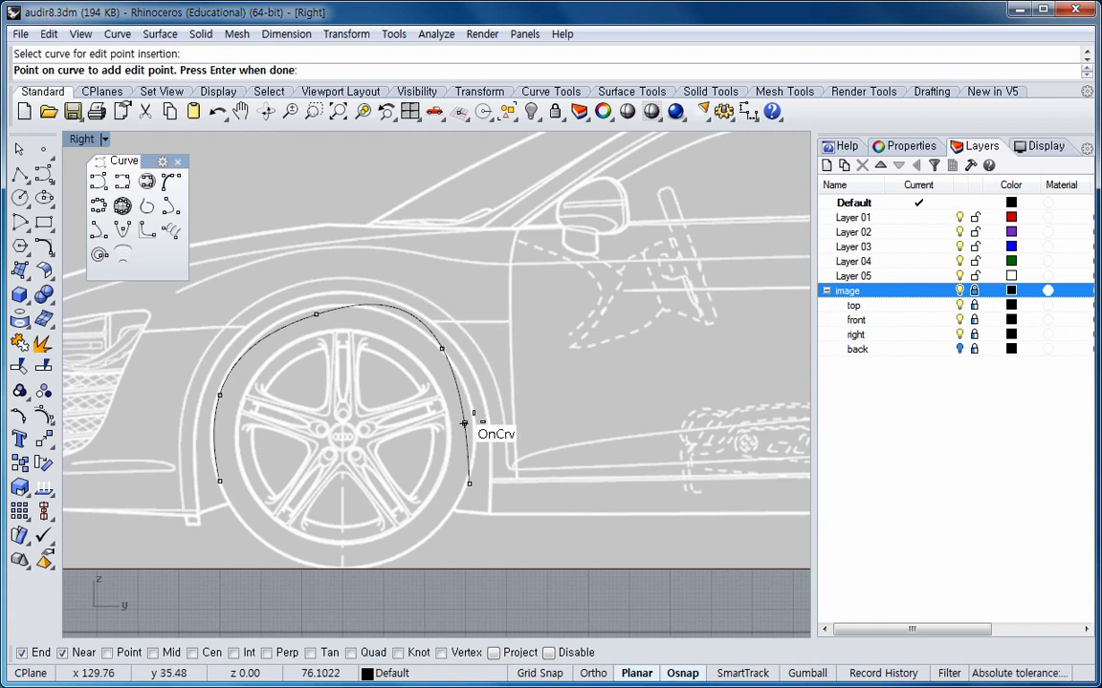
click(462, 413)
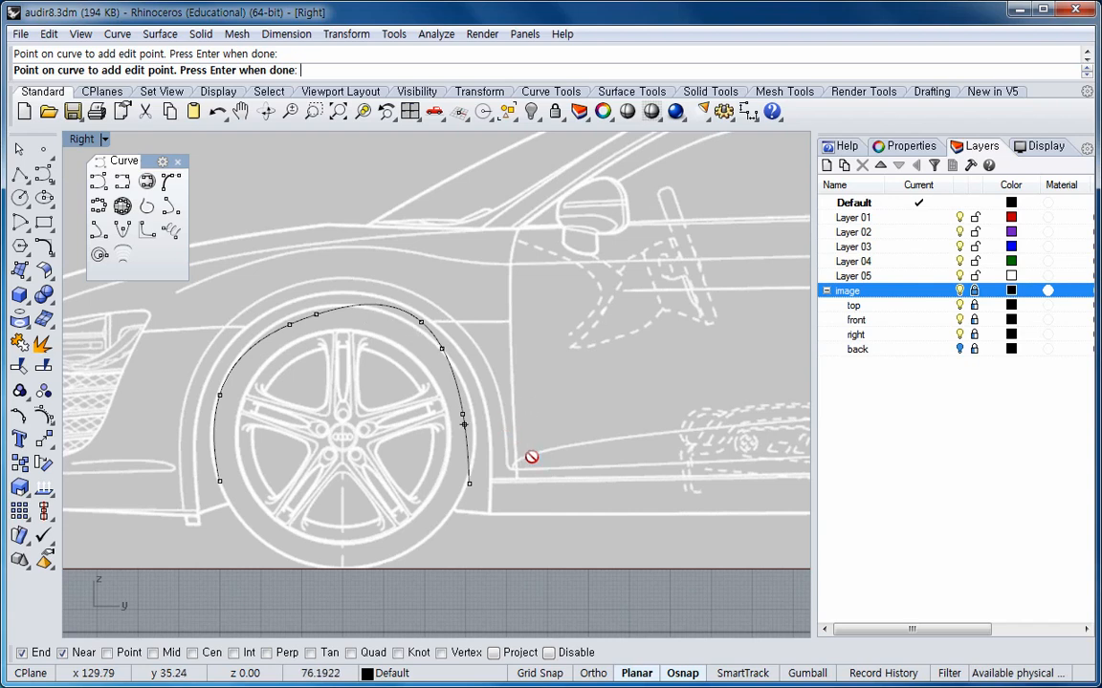
key(Return)
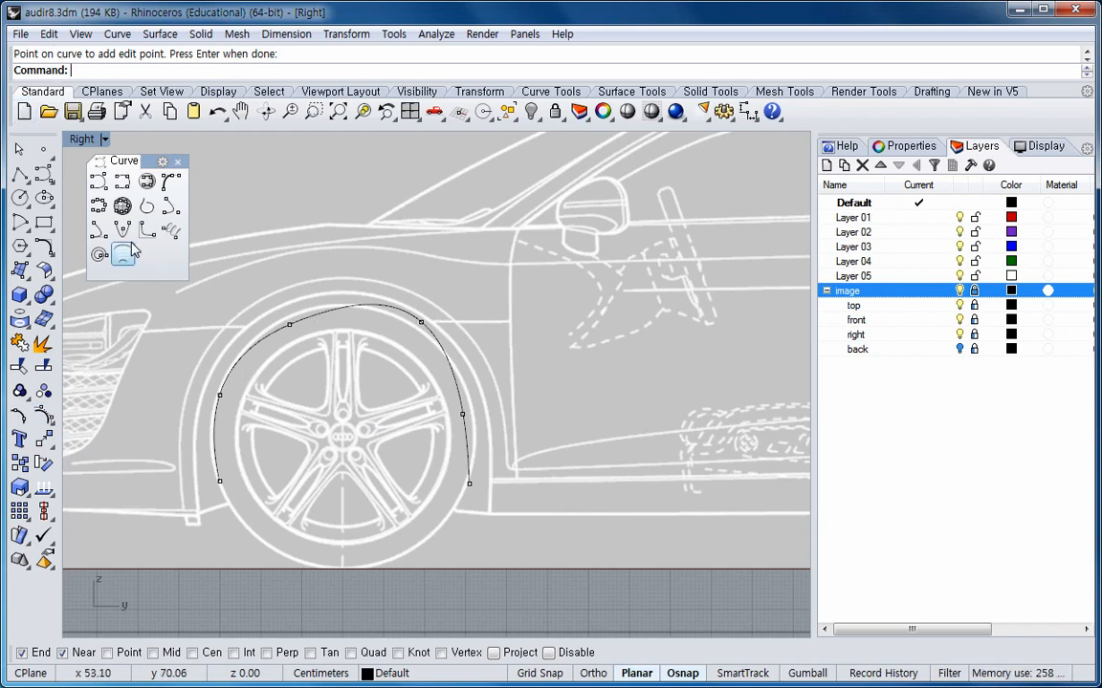
Insert another edit point lower down on the right side of the arch curve.
click(49, 33)
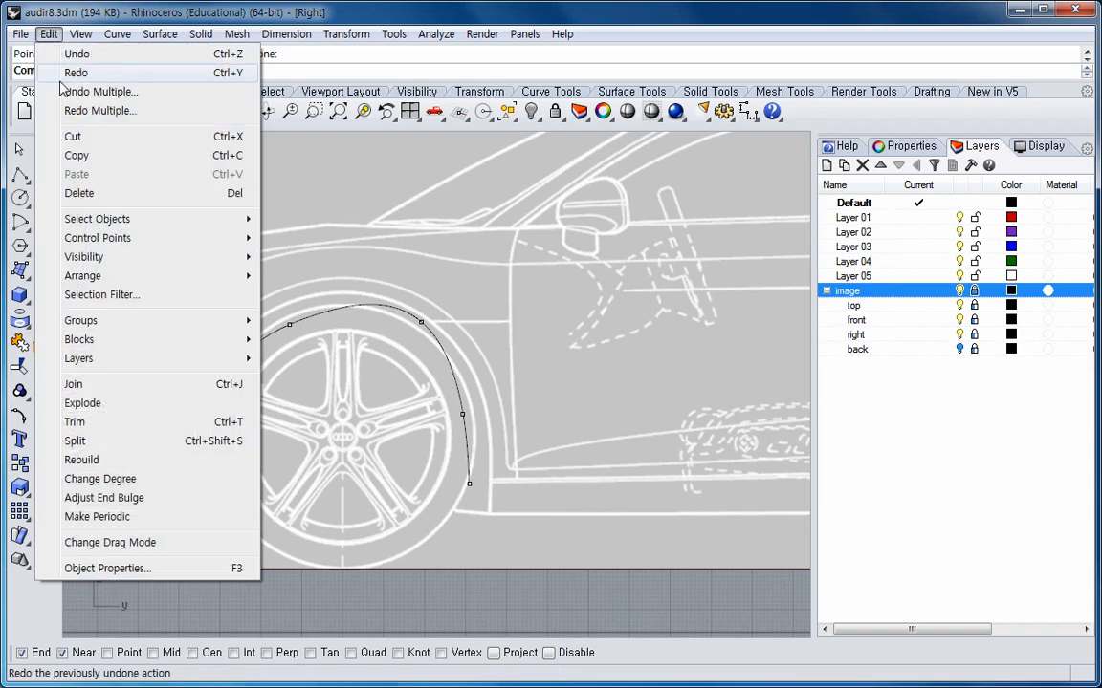
mouse_move(134, 238)
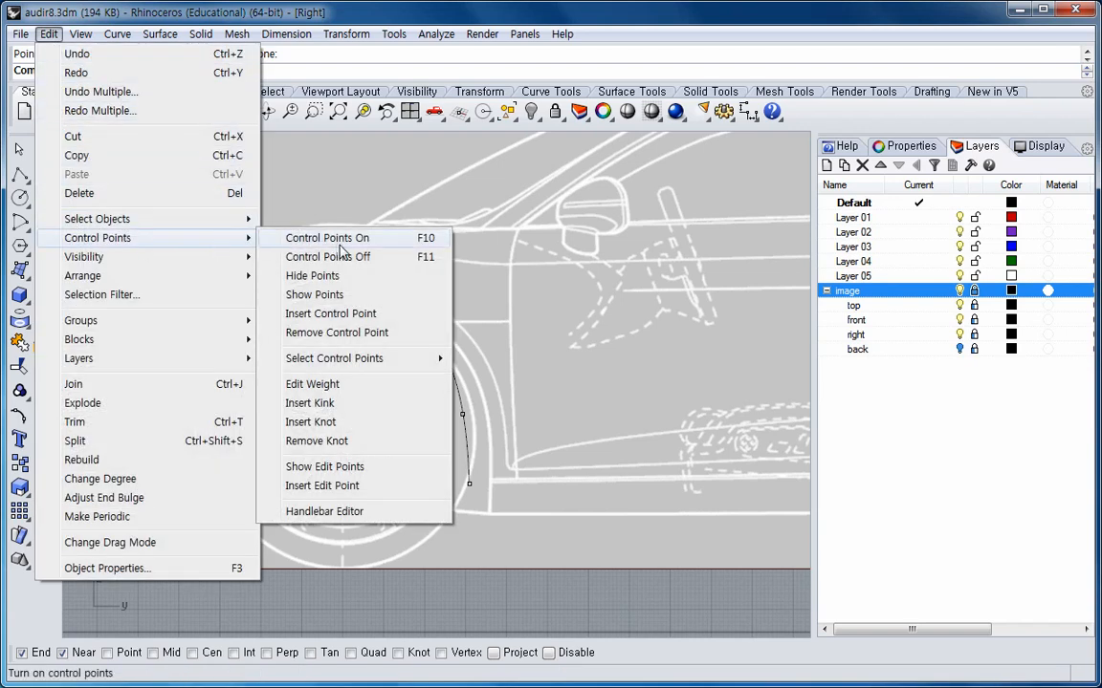
click(364, 489)
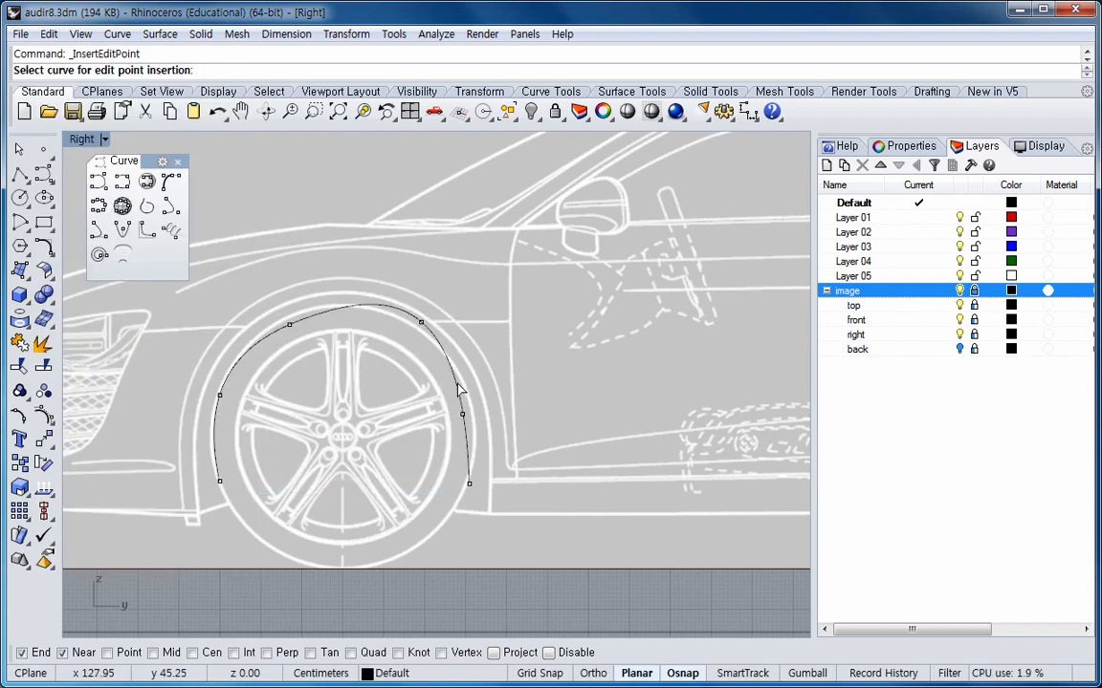
click(461, 392)
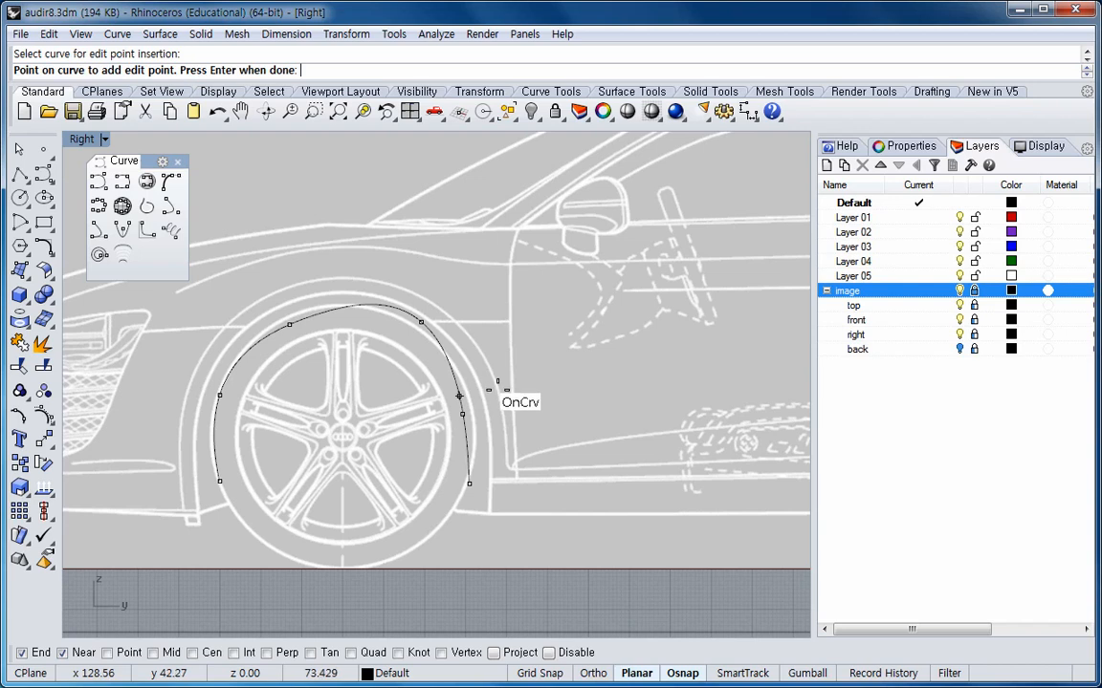
click(468, 445)
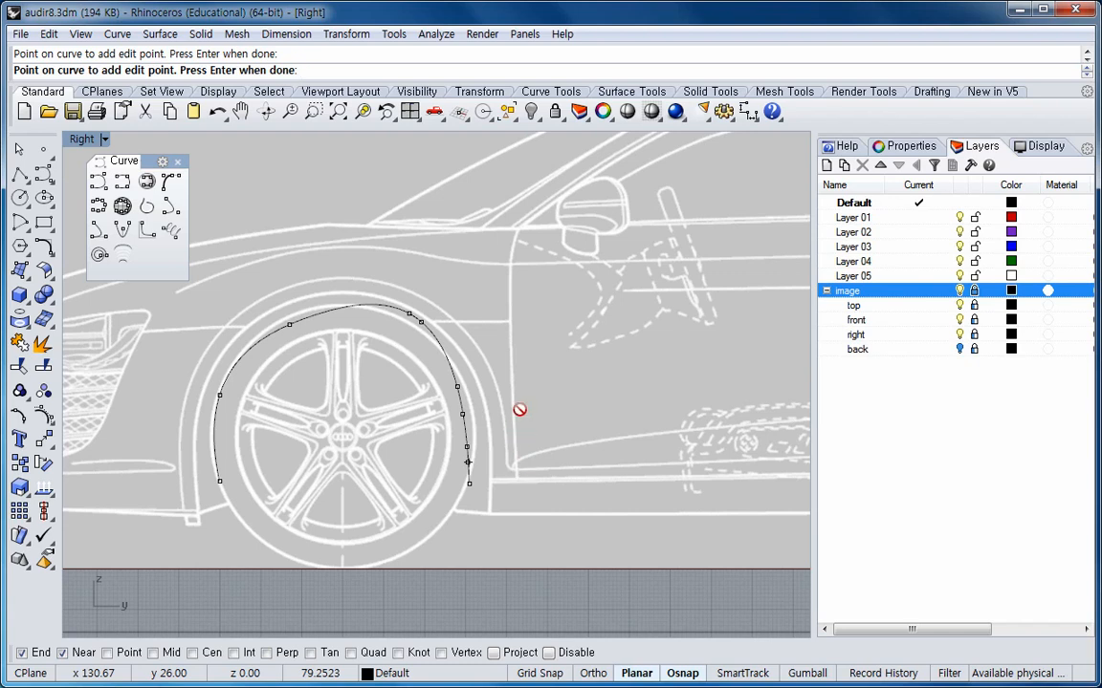
key(Return)
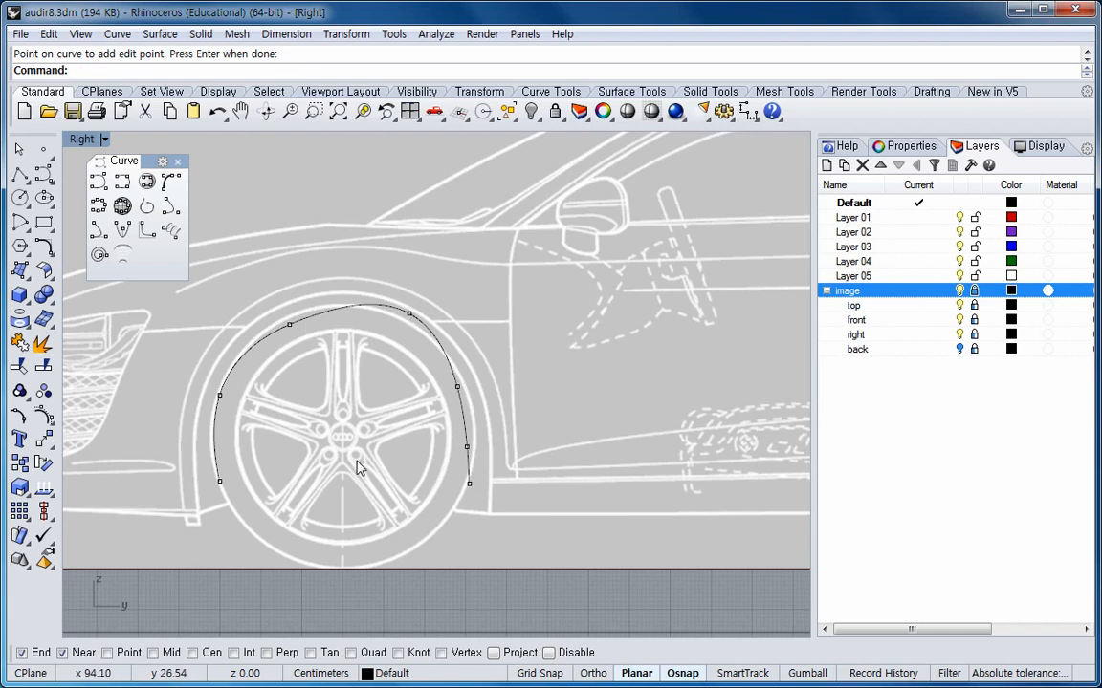
Nudge the lower-right edit point outward and drag the edit point above it slightly to refine the arch.
click(467, 448)
key(alt+Right)
key(alt+Right)
key(alt+Right)
key(alt+Right)
key(alt+Right)
key(alt+Right)
key(alt+Right)
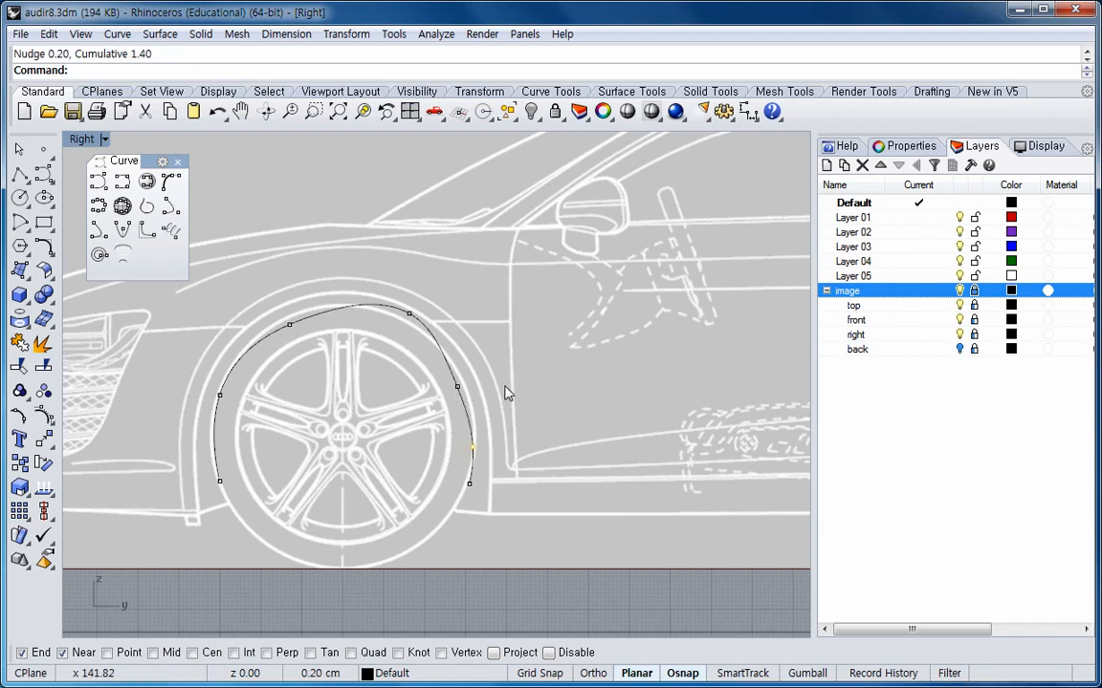
click(458, 388)
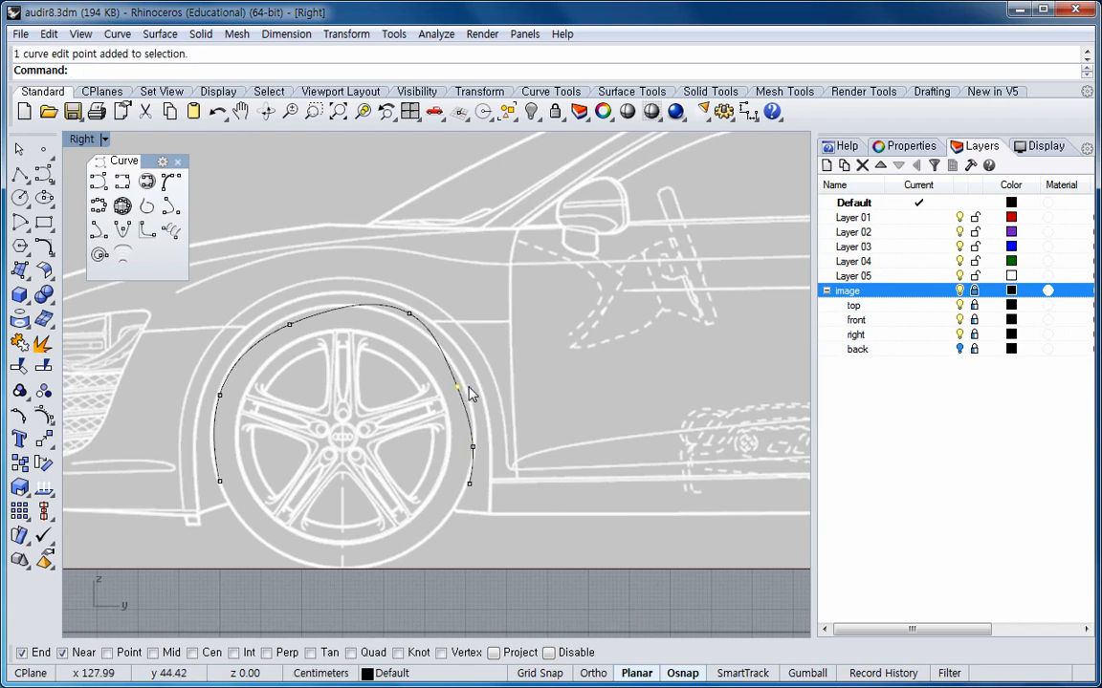
drag(459, 390, 459, 388)
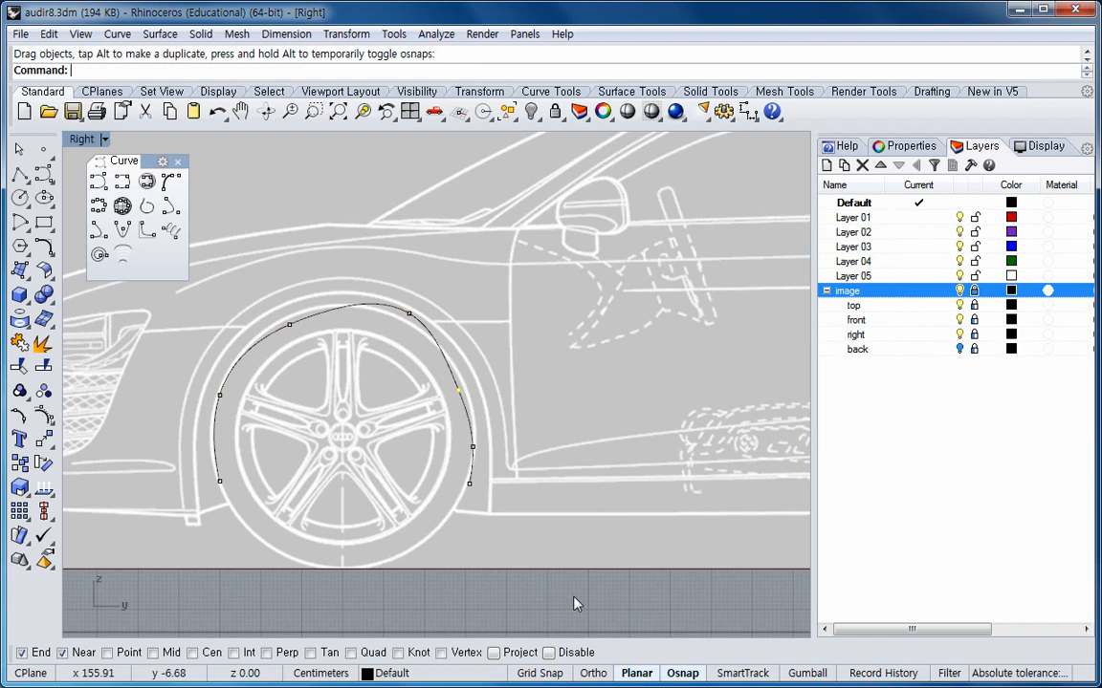
Turn off object snaps and drag the right, top and upper-left edit points to fit the arch outline.
click(681, 675)
drag(463, 392, 468, 386)
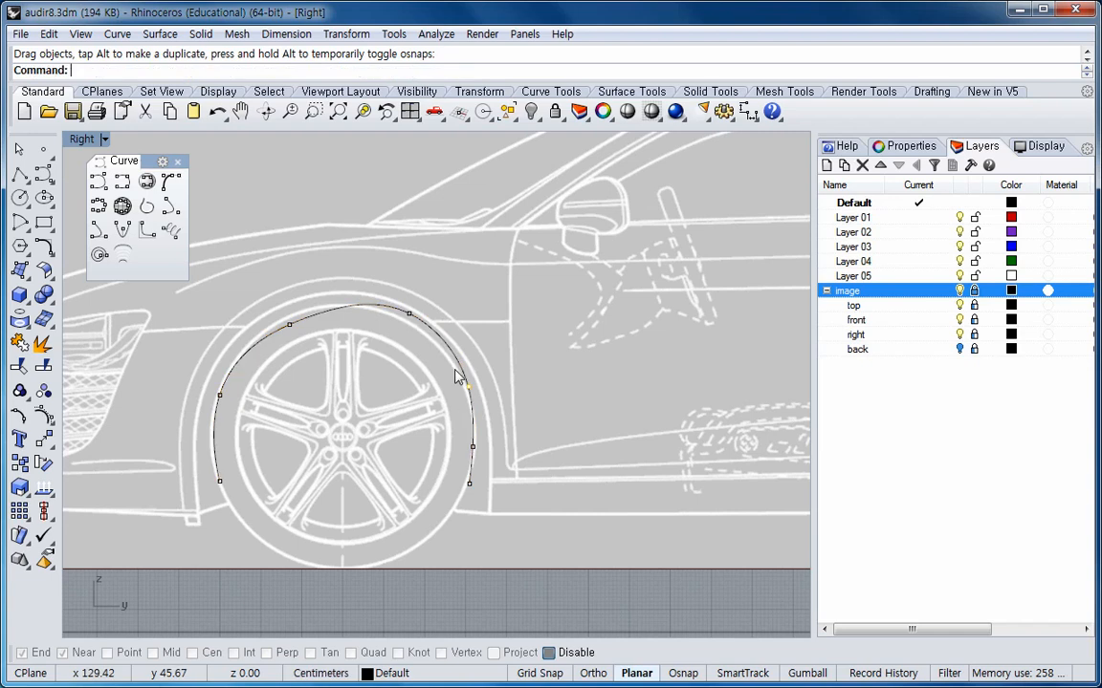
click(409, 316)
drag(409, 315, 388, 315)
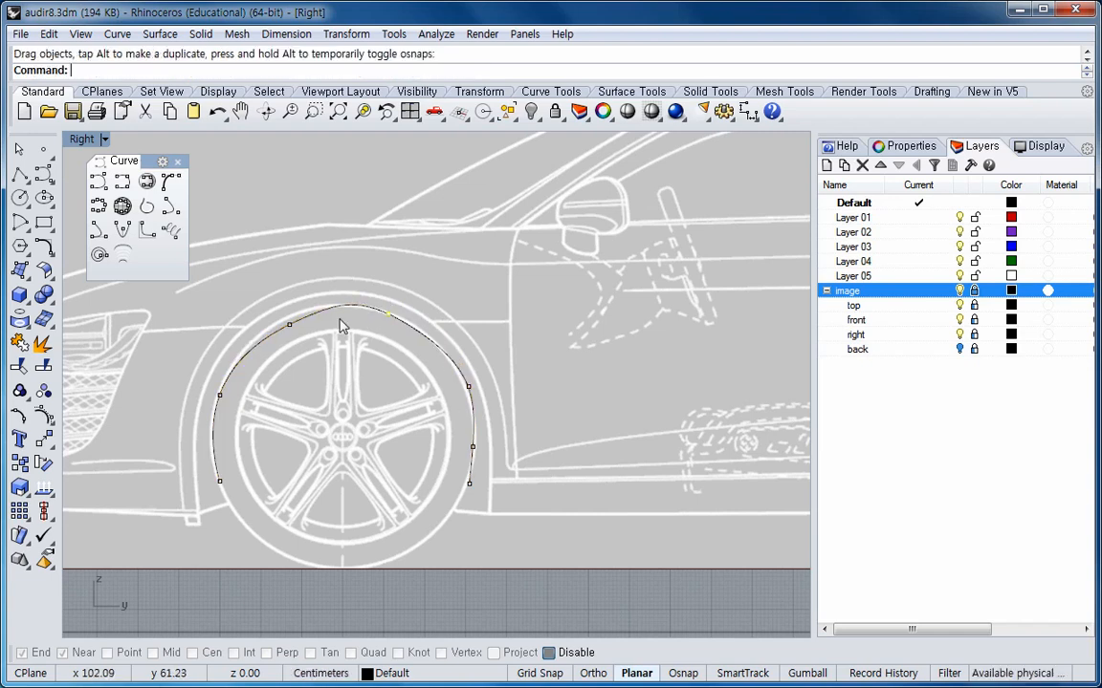
click(290, 326)
drag(290, 326, 277, 323)
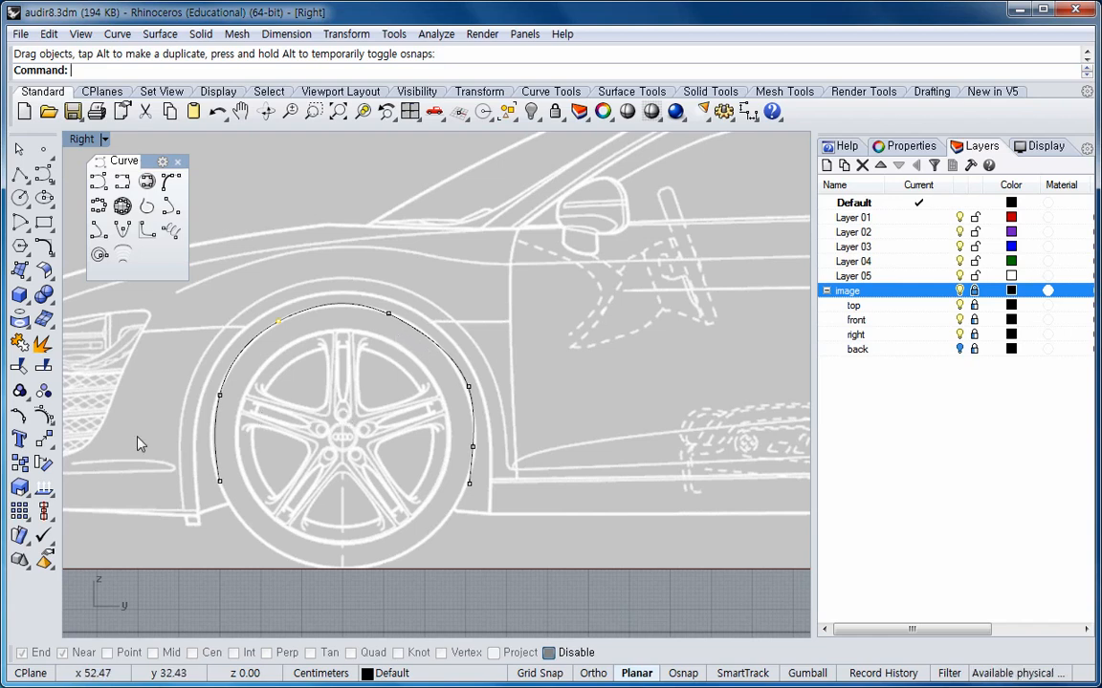
Hide the edit points and display control points on the arch curve instead.
right_click(21, 419)
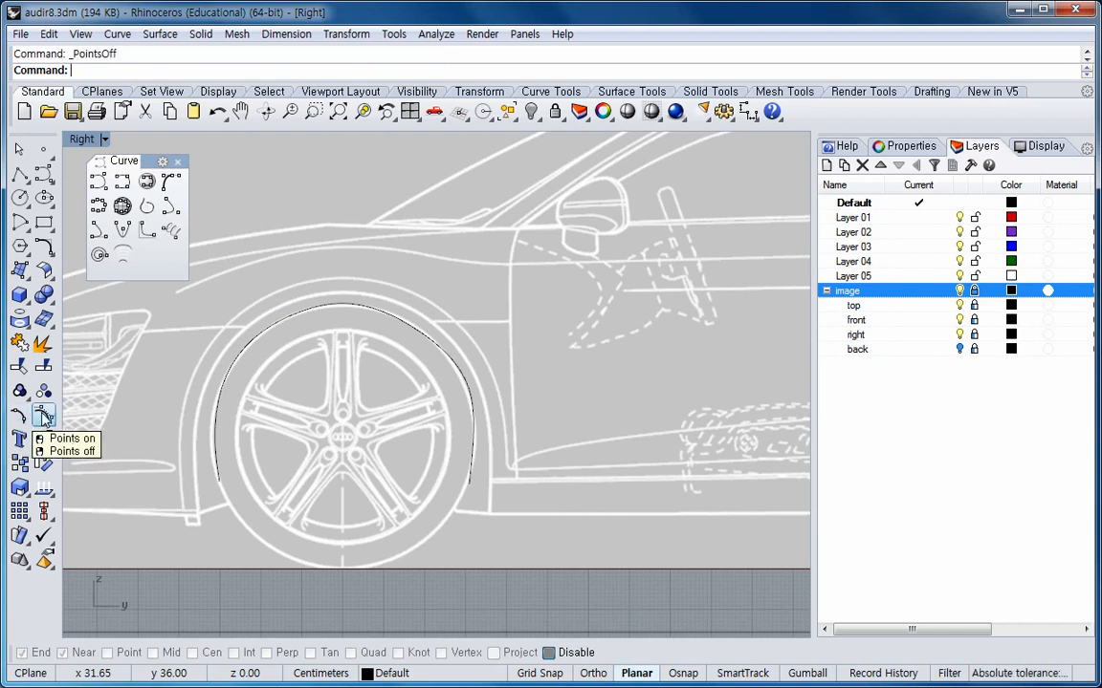
click(45, 418)
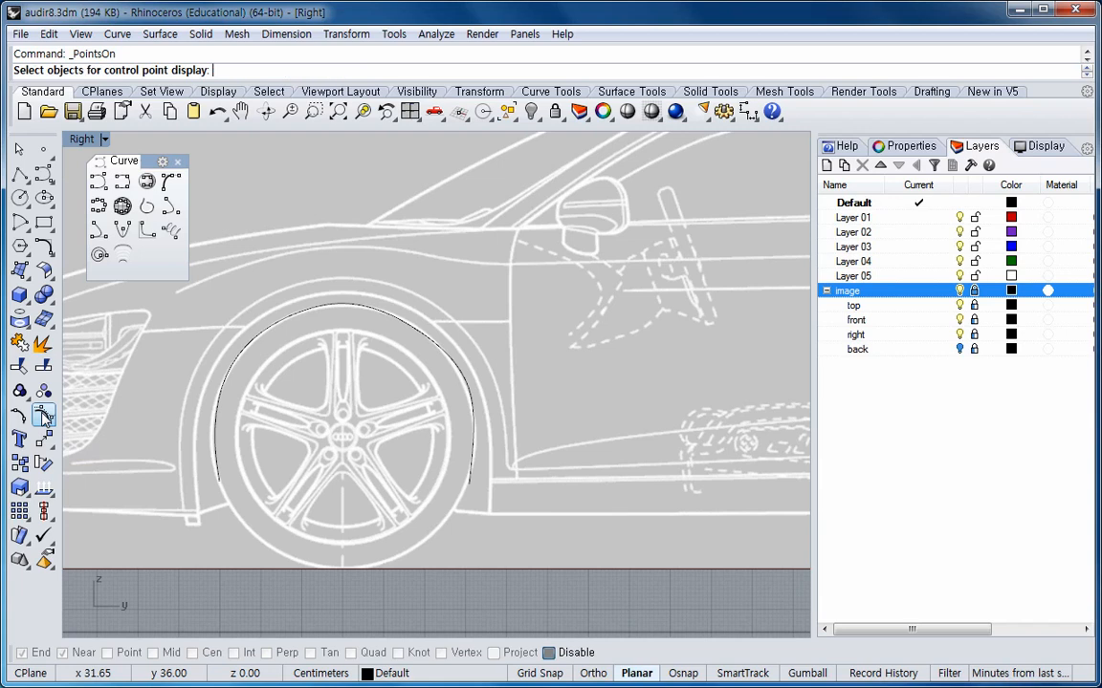
click(255, 344)
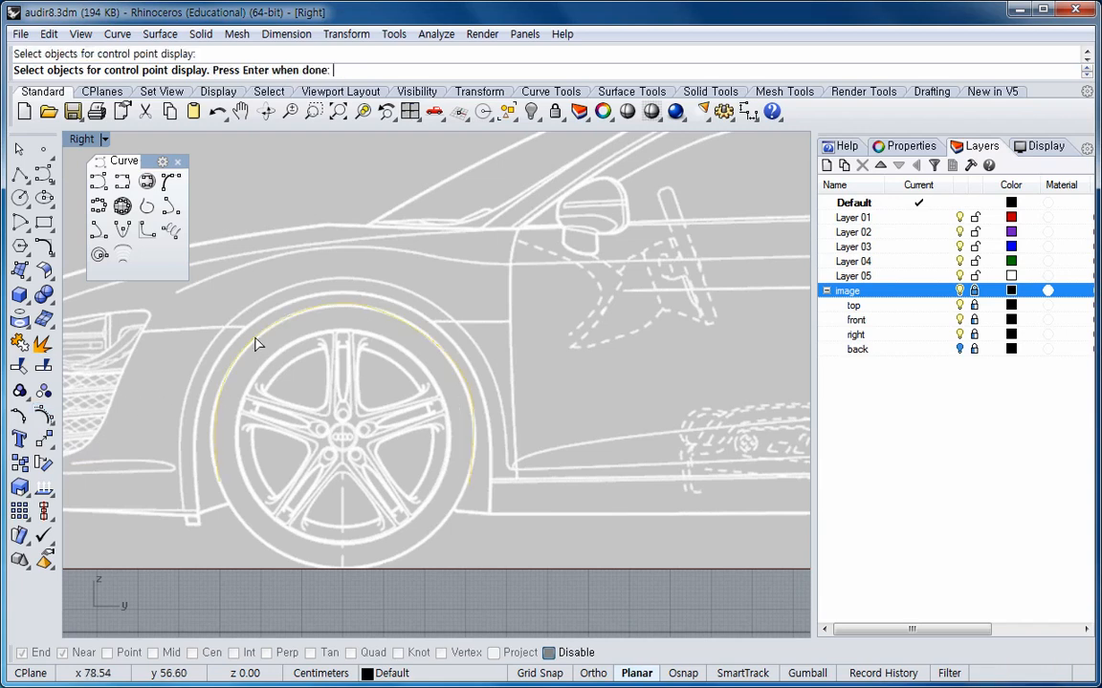
key(Return)
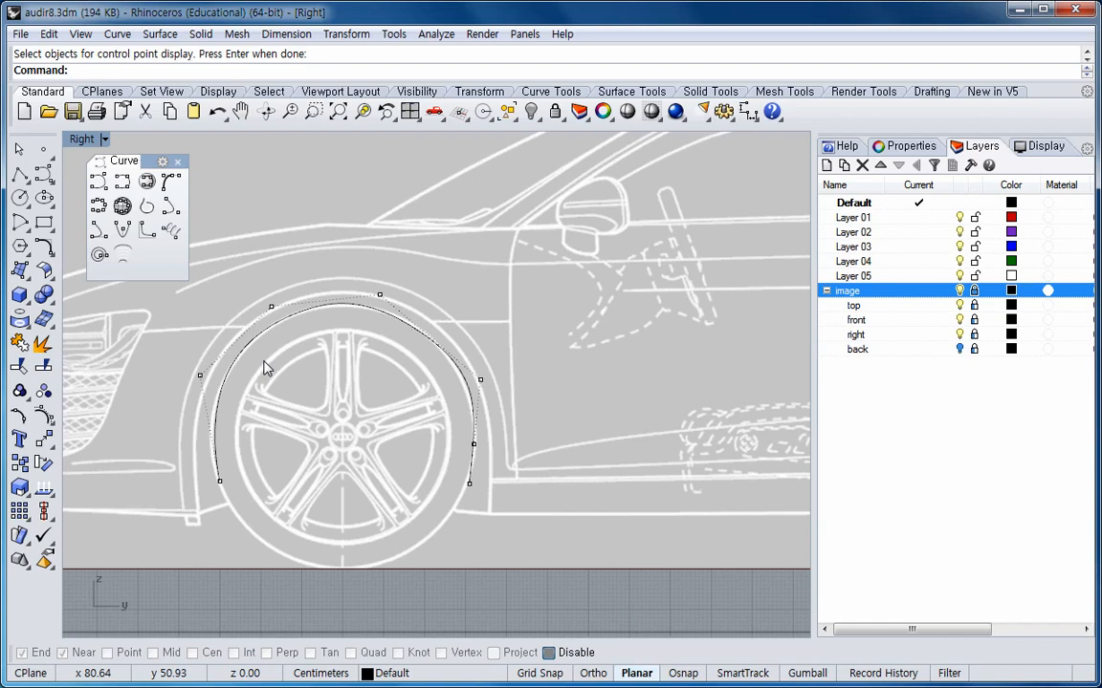
Drag the lower-right and top control points outward to push the curve toward the arch outline.
click(473, 444)
drag(484, 446, 493, 446)
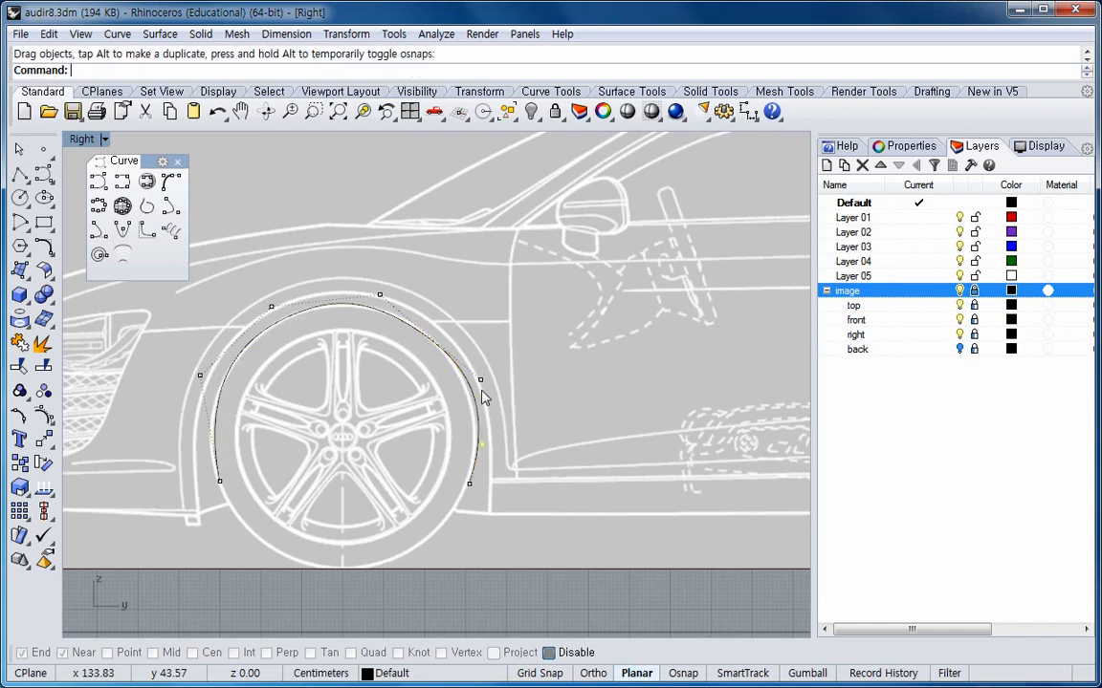
click(381, 296)
drag(385, 296, 395, 291)
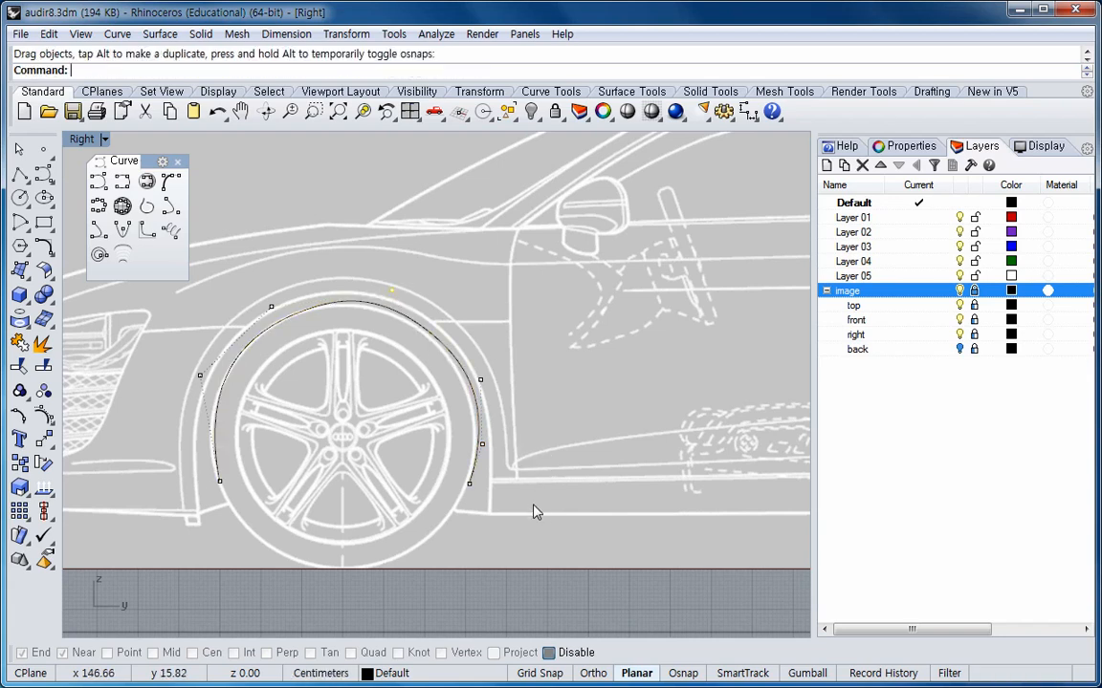
Delete the lower-right control point and drag the right-side control point slightly outward.
click(482, 444)
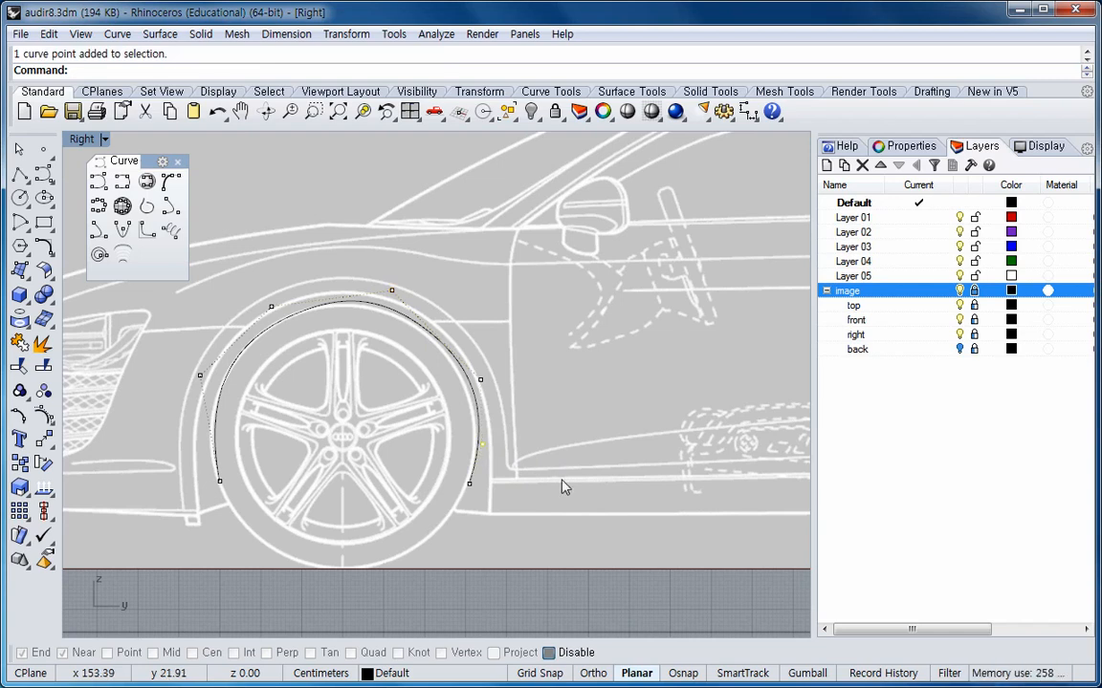
key(Delete)
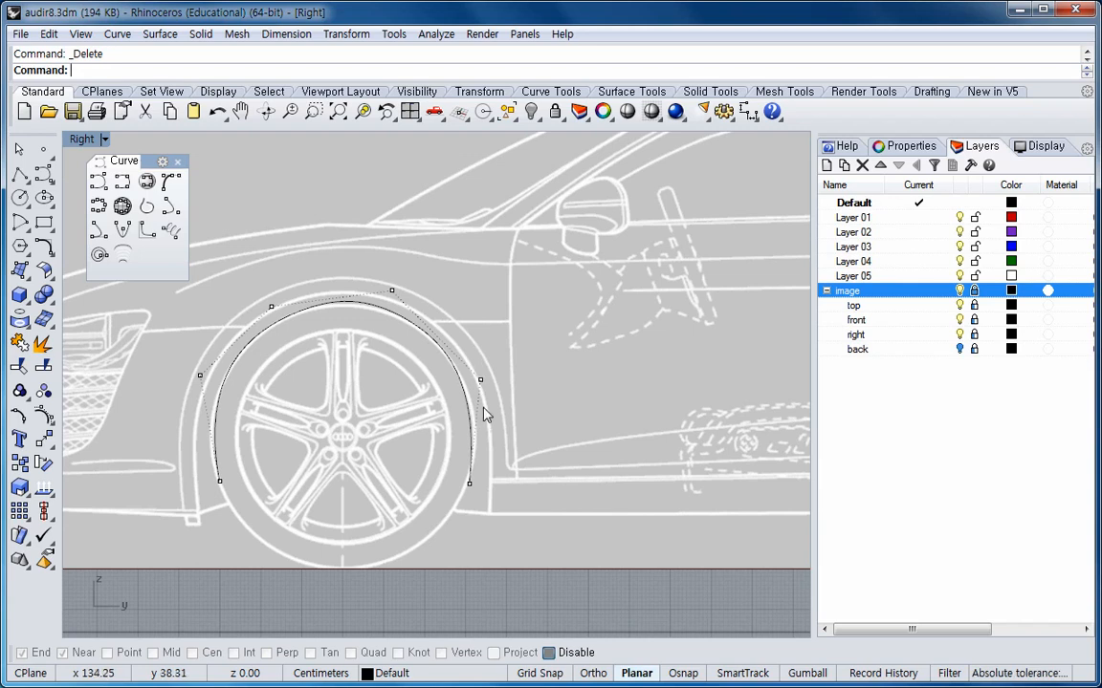
click(480, 380)
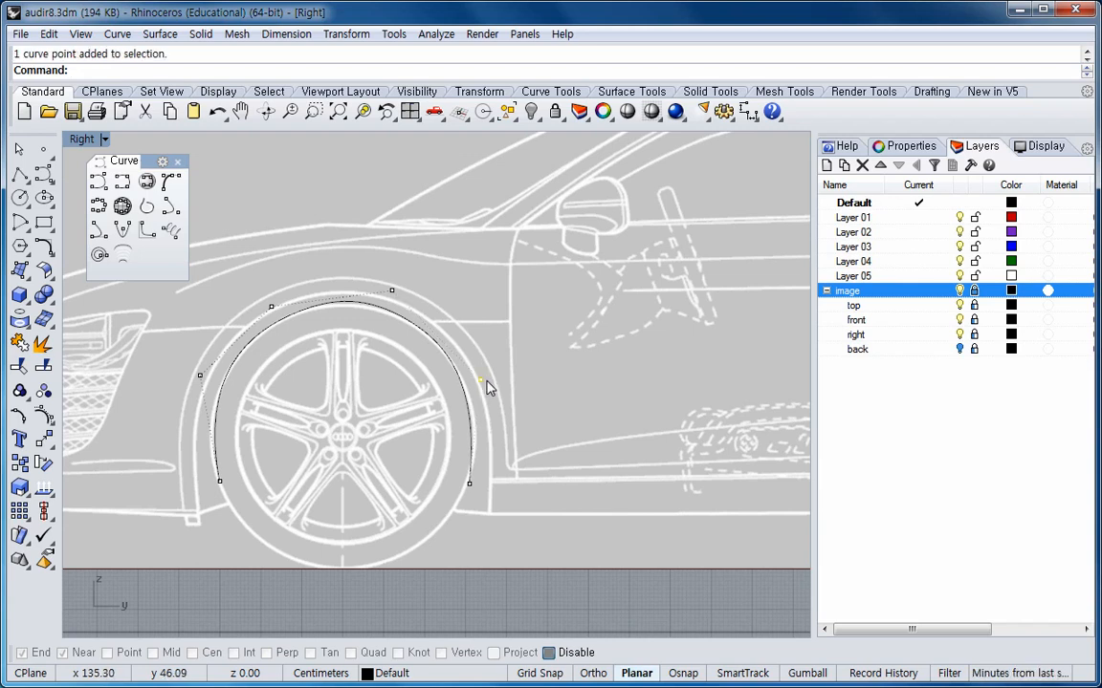
drag(481, 383, 490, 380)
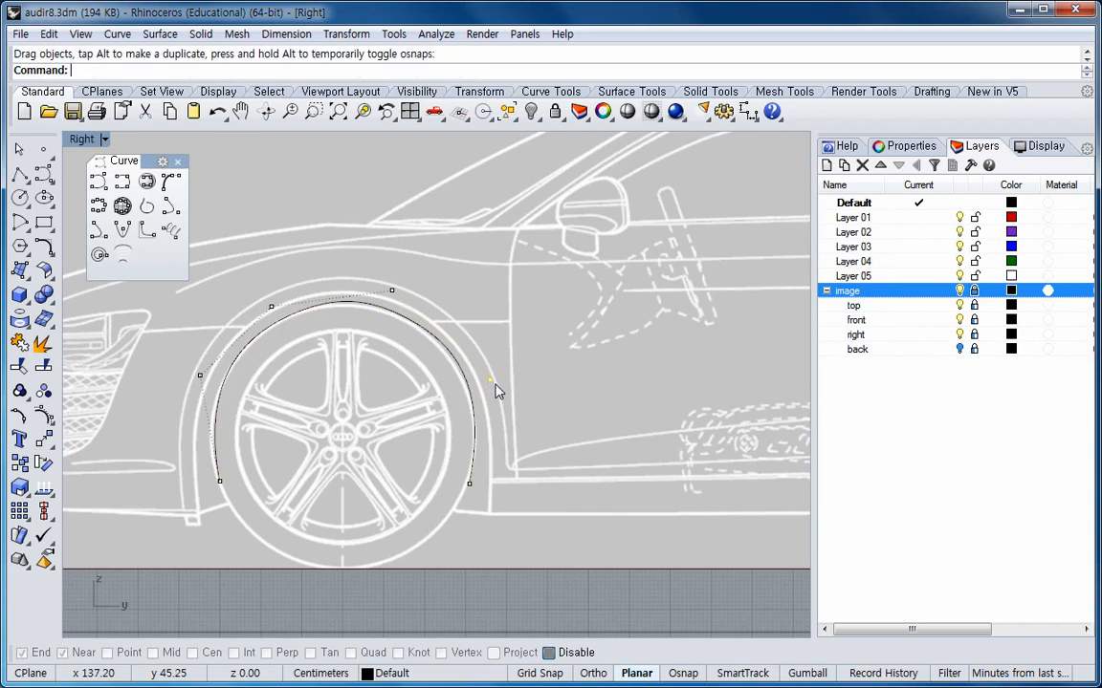
Delete the upper-left control point and insert a new control point on the upper-left part of the curve.
click(272, 307)
key(Delete)
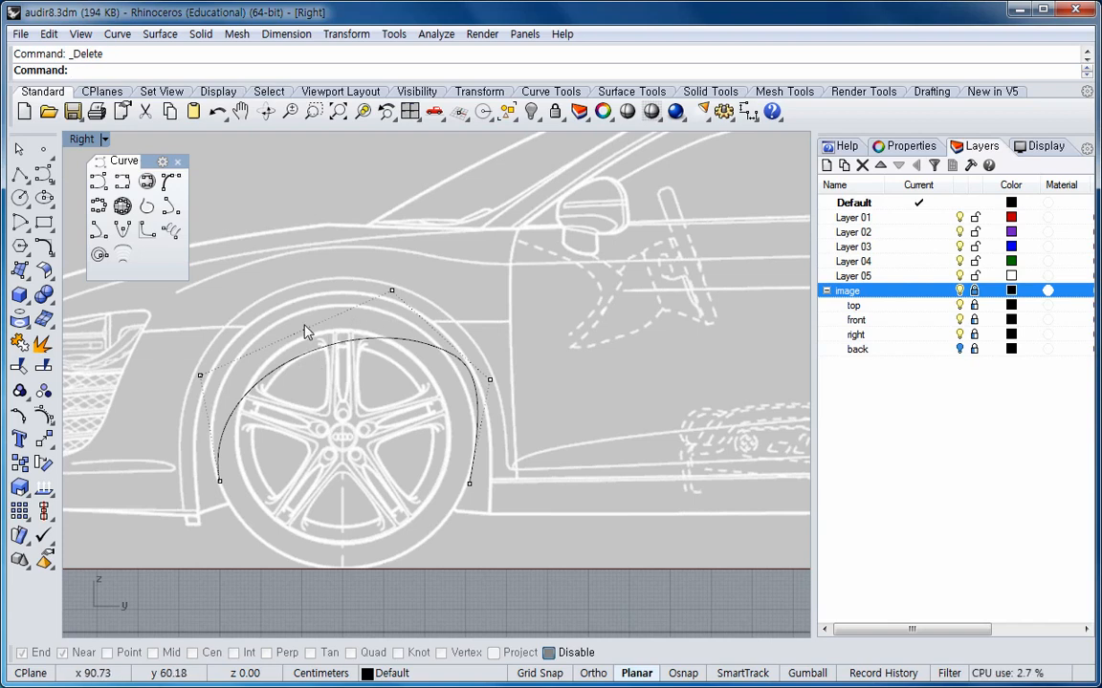
click(49, 33)
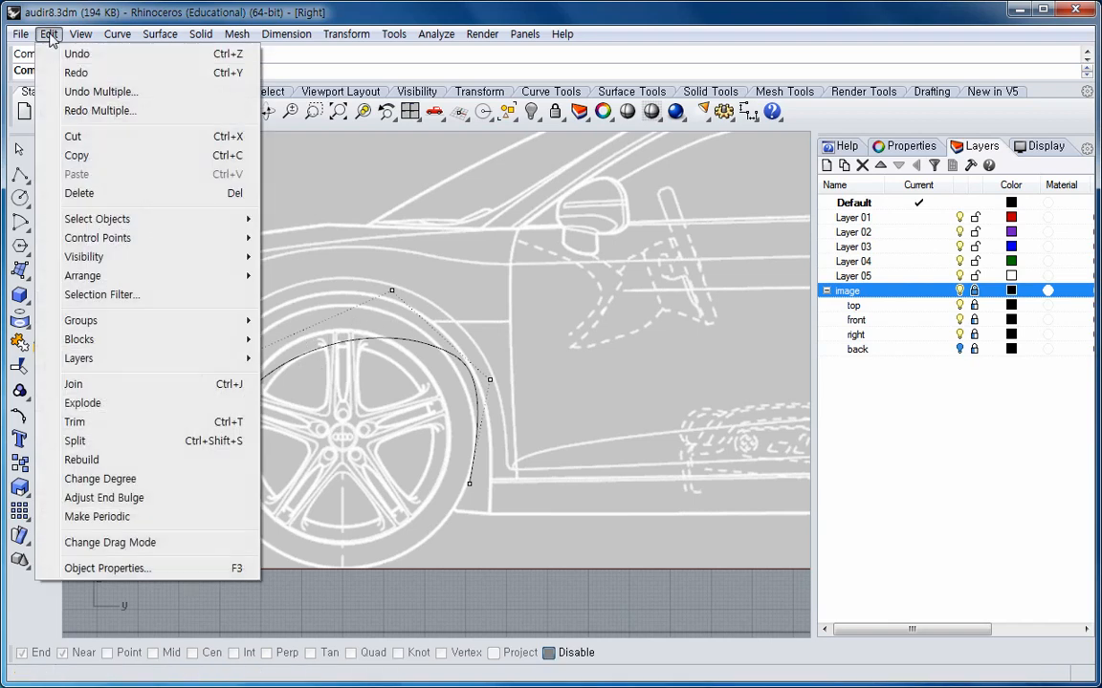
mouse_move(153, 238)
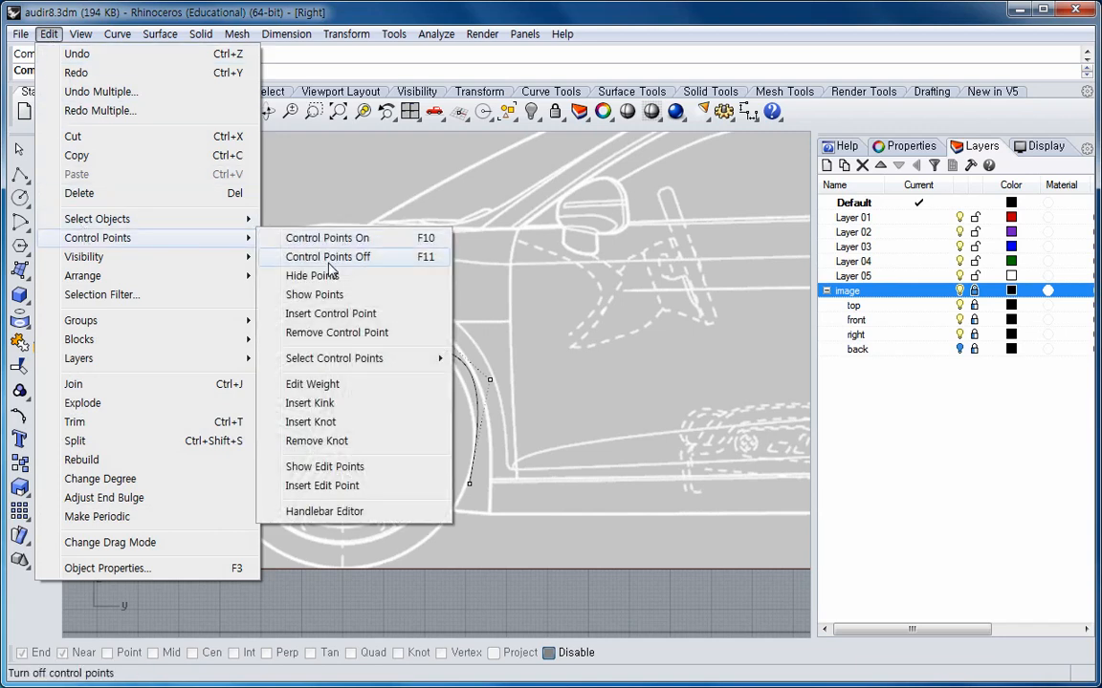
click(401, 323)
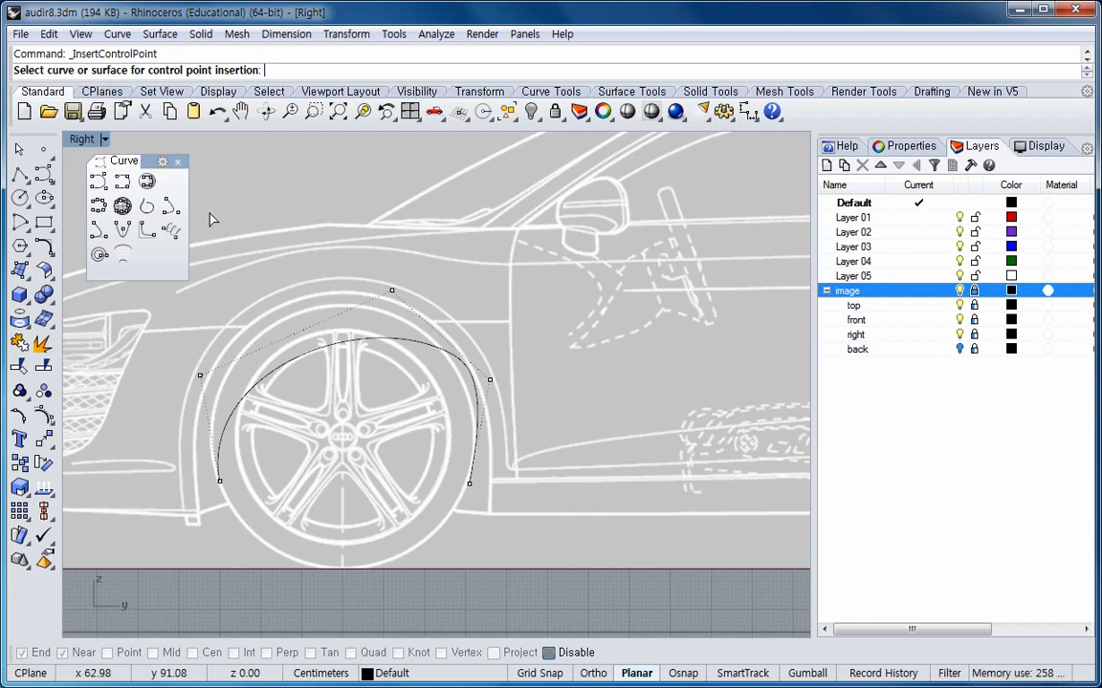
click(356, 341)
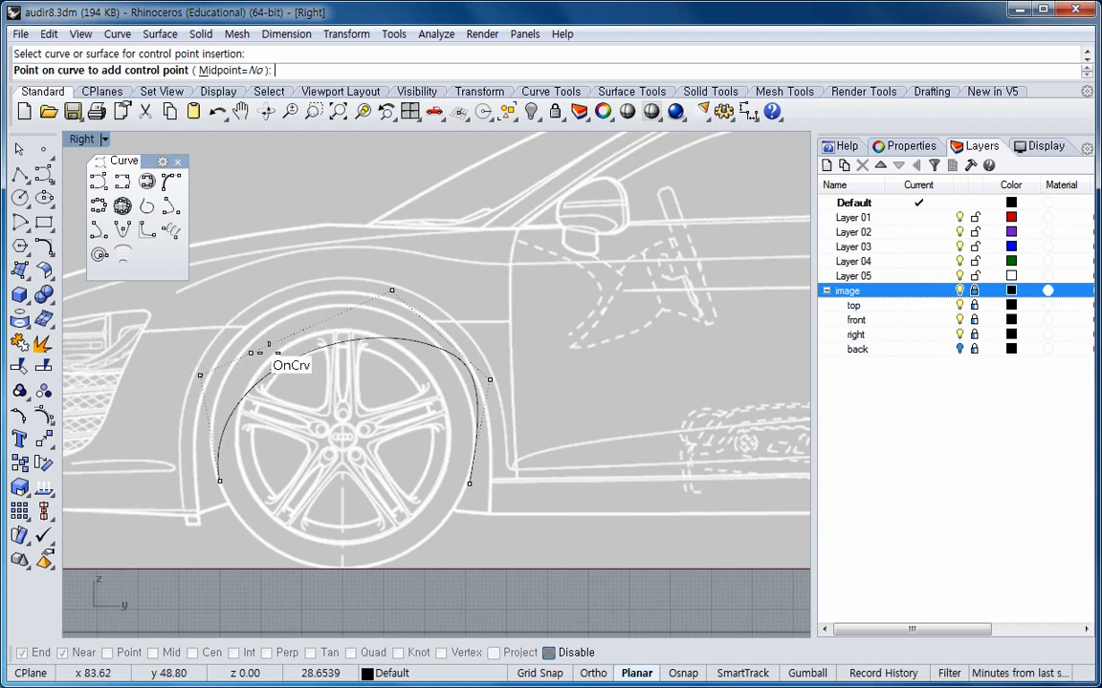
click(308, 340)
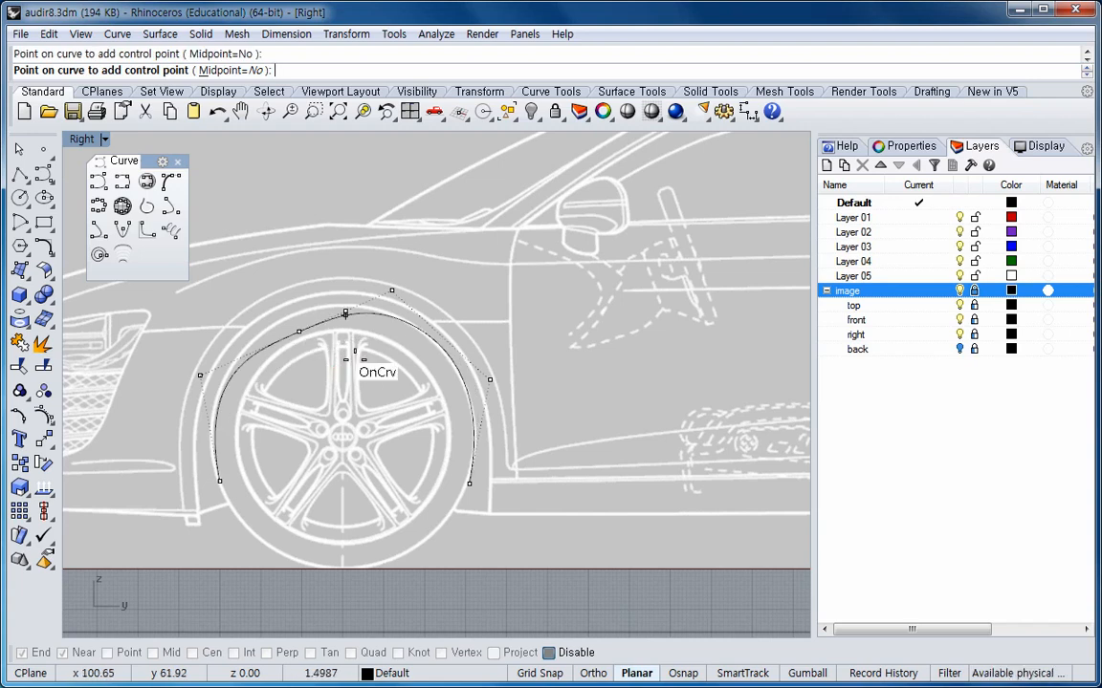
key(Return)
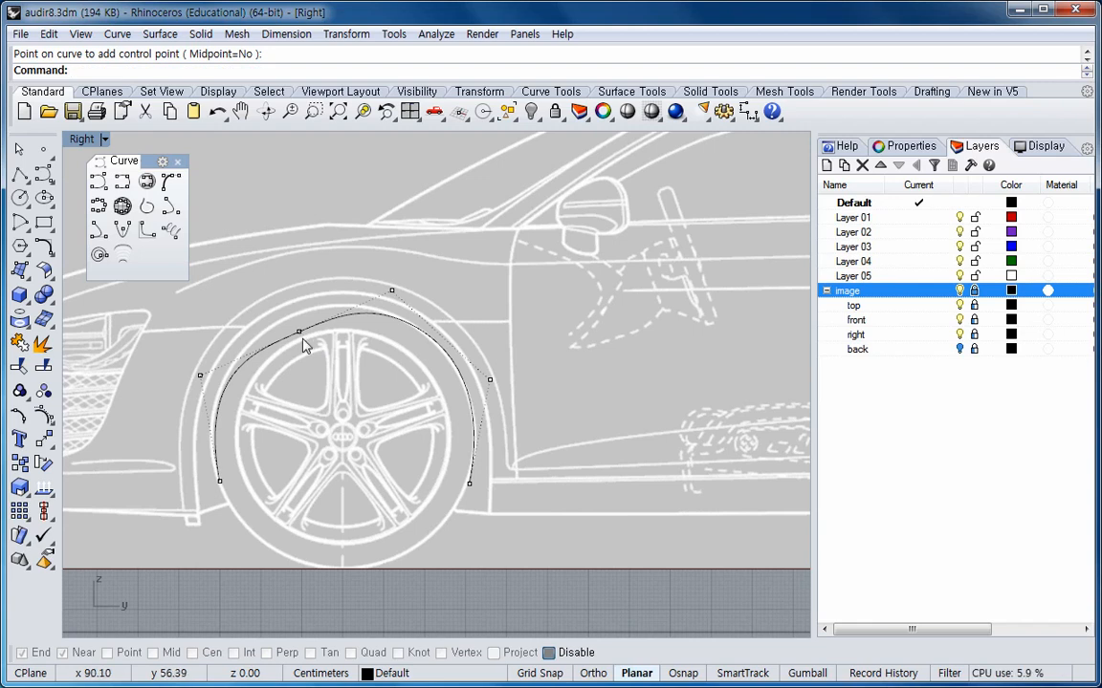
Drag the new control point upward and nudge it further up in small steps.
drag(300, 334, 289, 311)
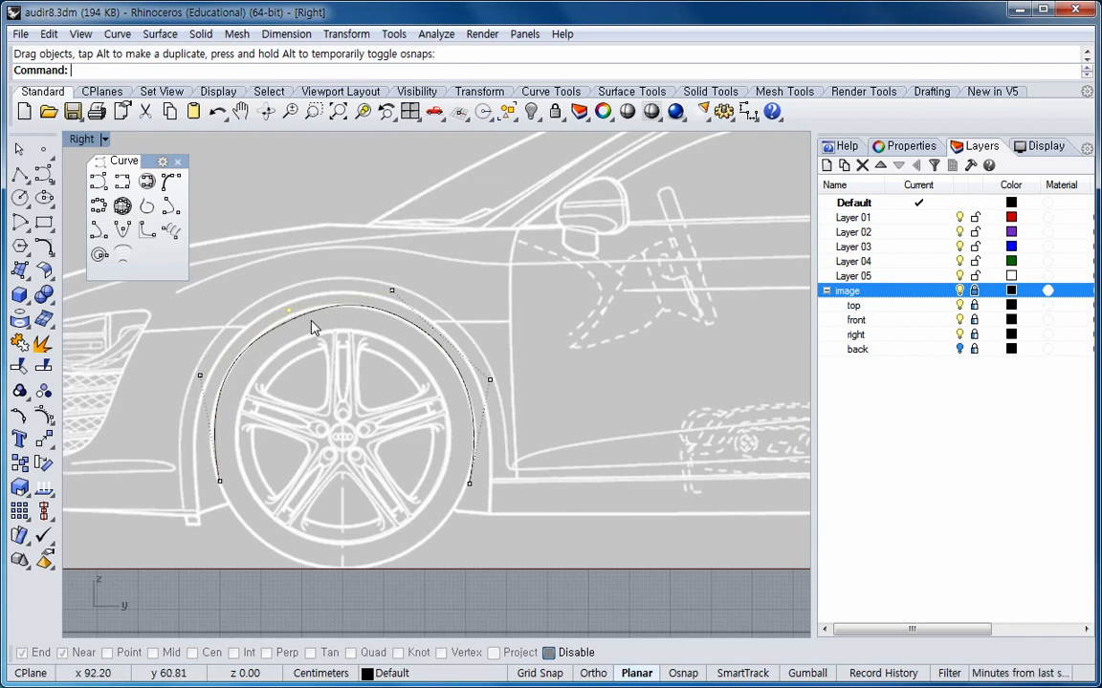
key(alt+Up)
key(alt+Up)
key(alt+Up)
key(alt+Up)
key(alt+Up)
key(alt+Up)
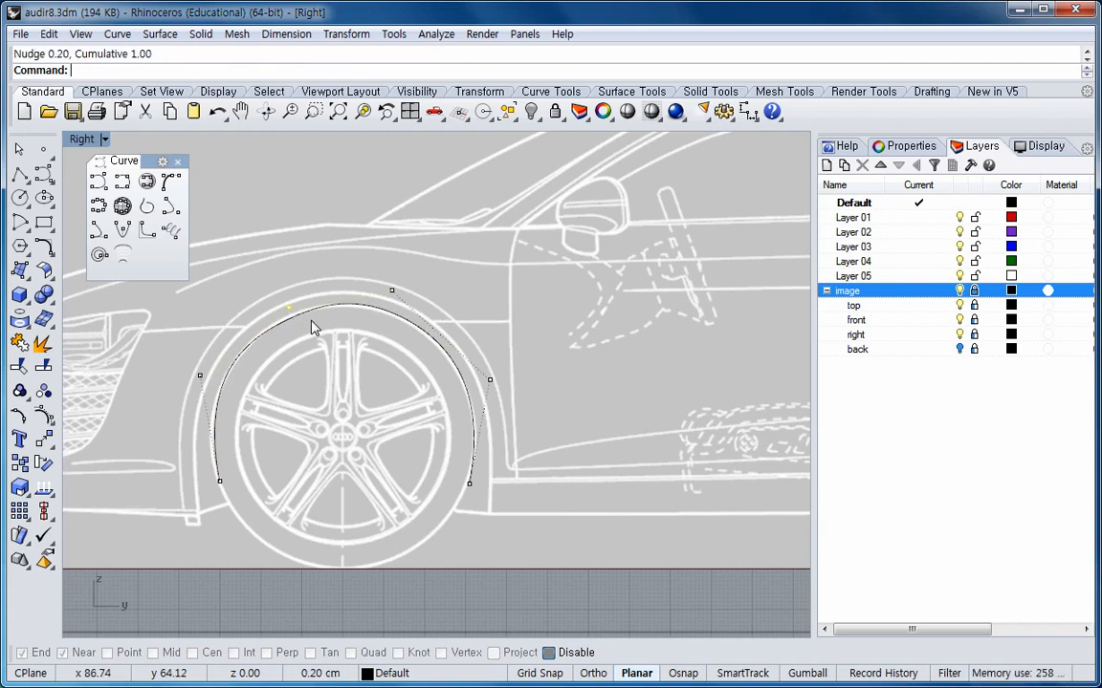
key(alt+Up)
key(alt+Up)
key(alt+Up)
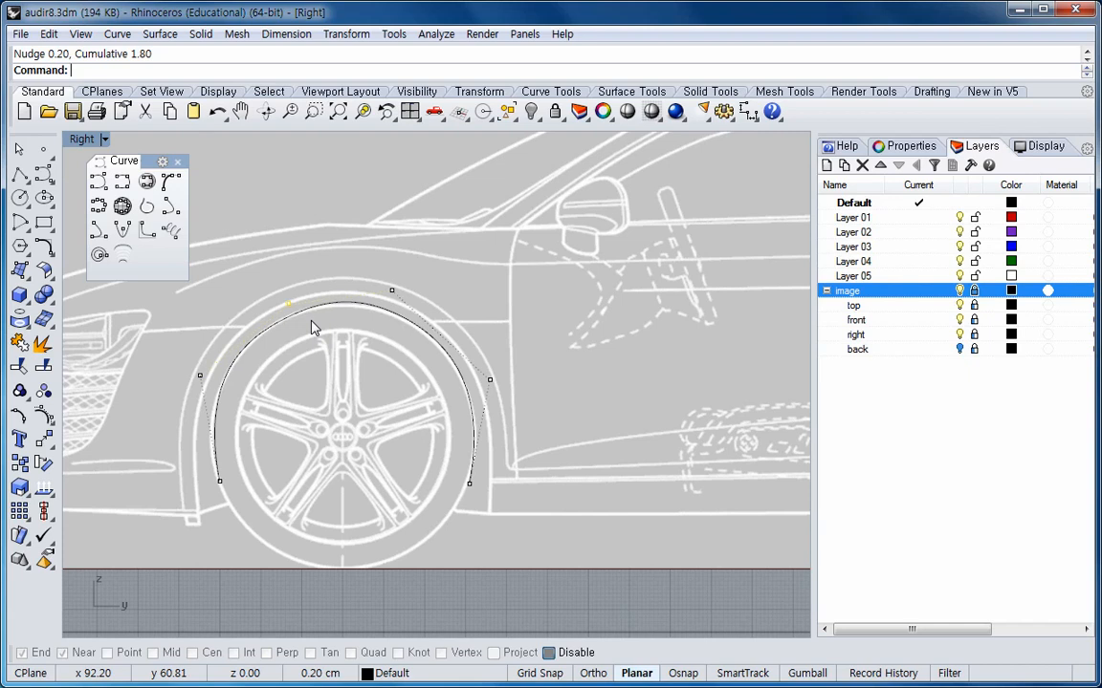
Select the top control point and nudge it down and to the right.
click(392, 291)
key(alt+Down)
key(alt+Down)
key(alt+Right)
key(alt+Right)
key(alt+Right)
key(alt+Right)
key(alt+Down)
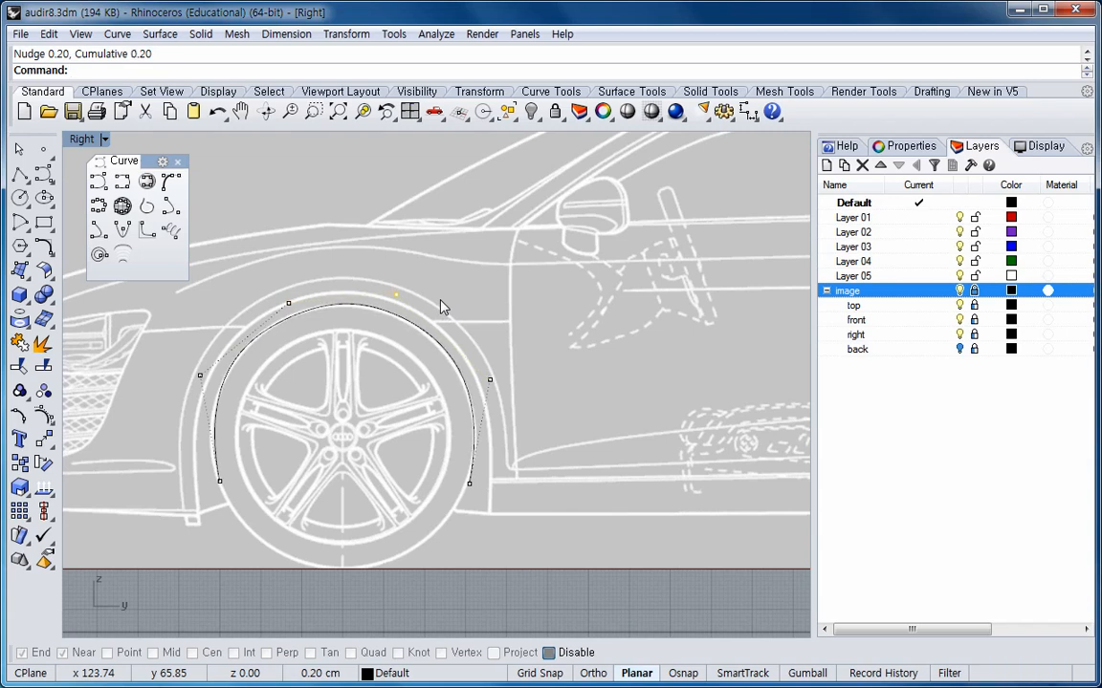
Nudge the left control point down and to the left, then drag the upper-left control point slightly left.
click(200, 375)
key(alt+Down)
key(alt+Down)
key(alt+Down)
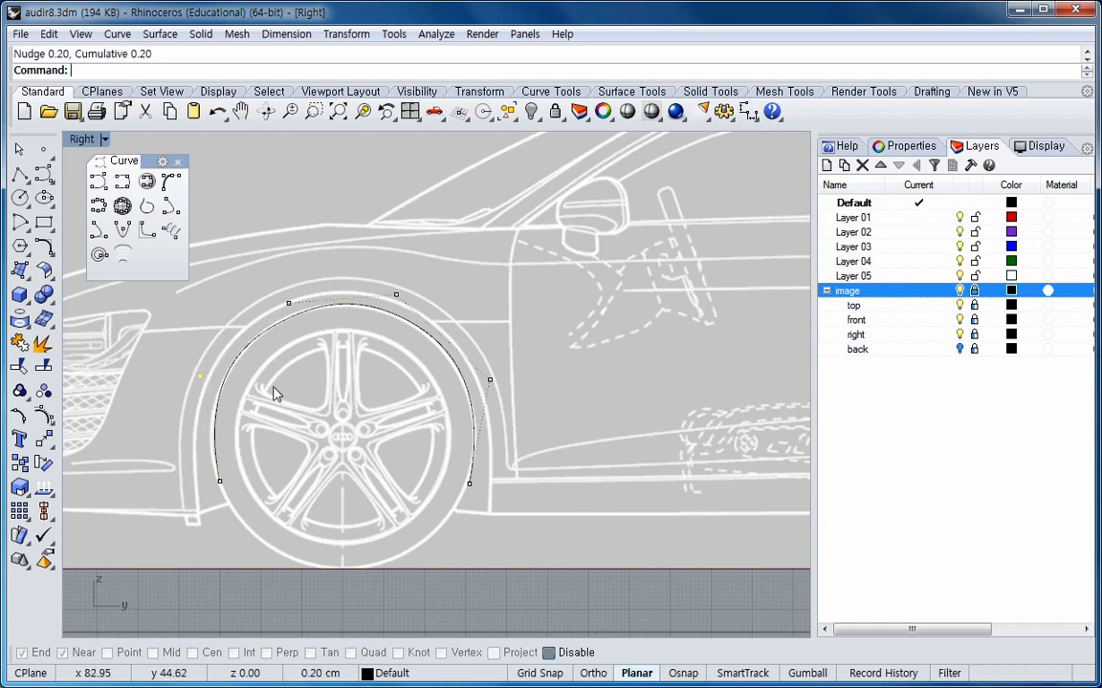
key(alt+Left)
key(alt+Left)
key(alt+Left)
key(alt+Down)
key(alt+Down)
key(alt+Down)
key(alt+Down)
key(alt+Left)
key(alt+Left)
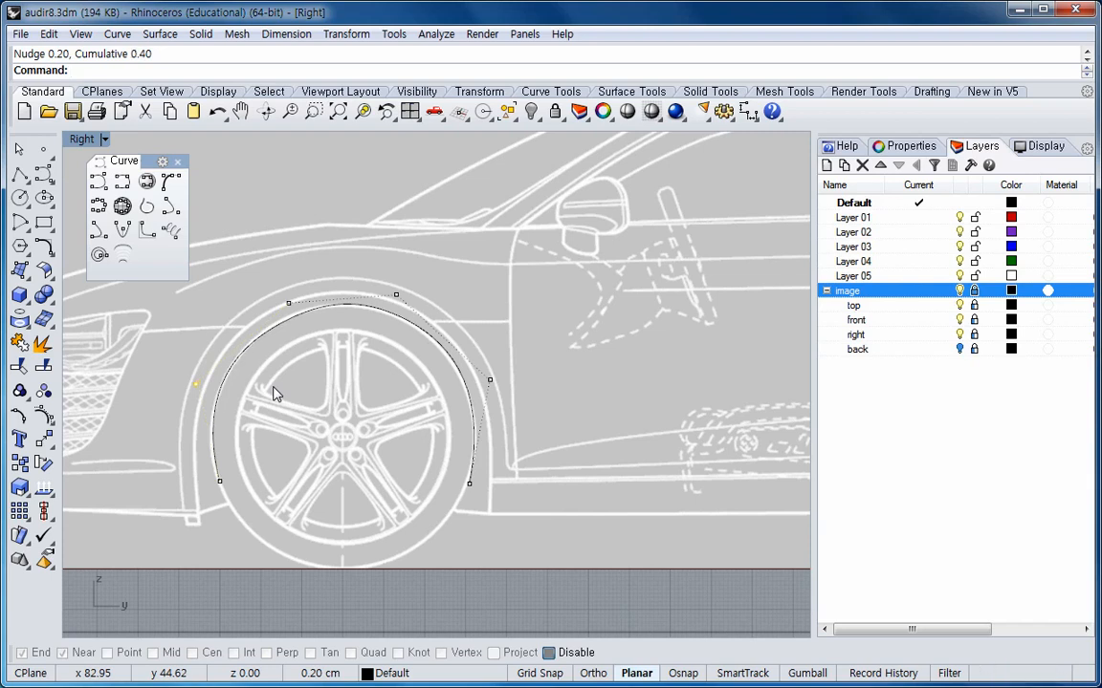
drag(289, 305, 277, 304)
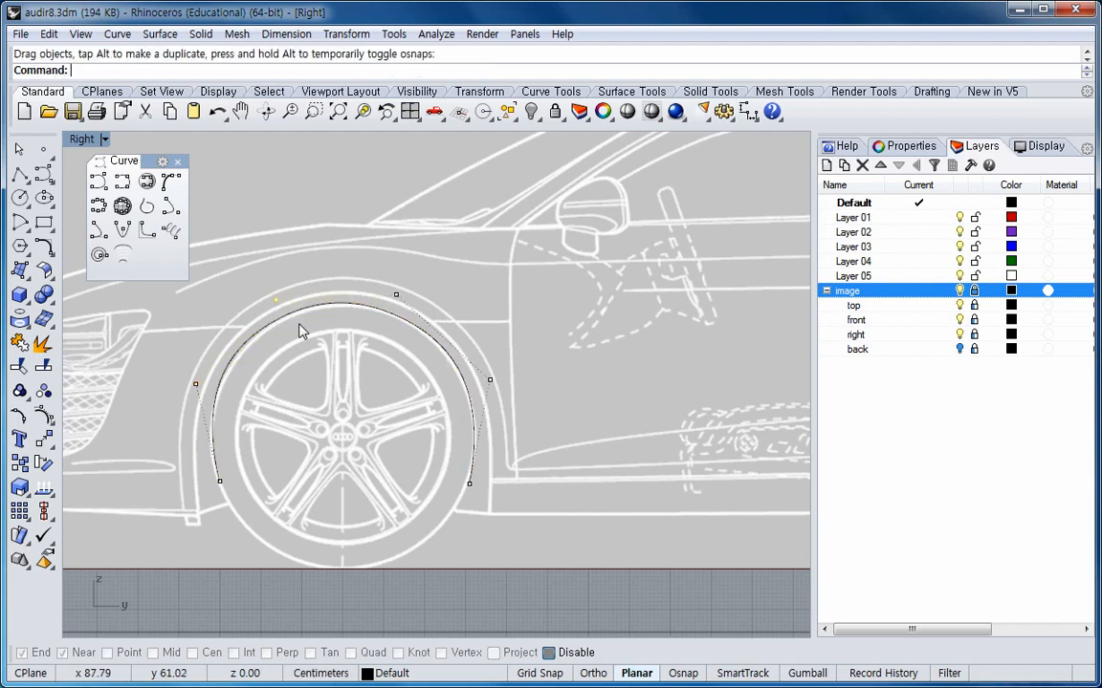